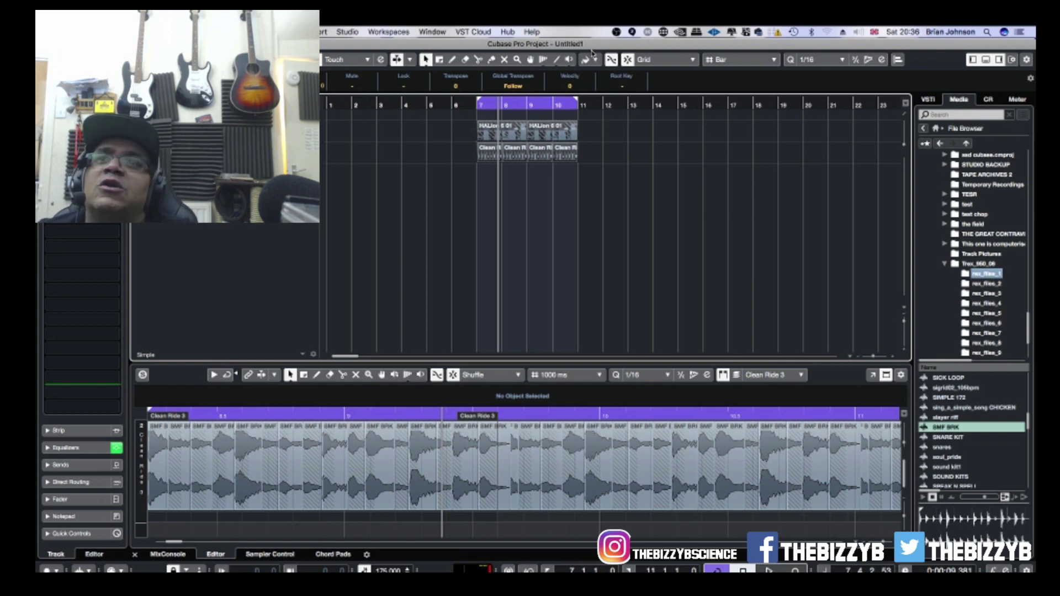
- Duplicate the HALion and Clean Ride events from bars 7–10 to bars 11–14 and extend the loop's end to bar 15
key(space)
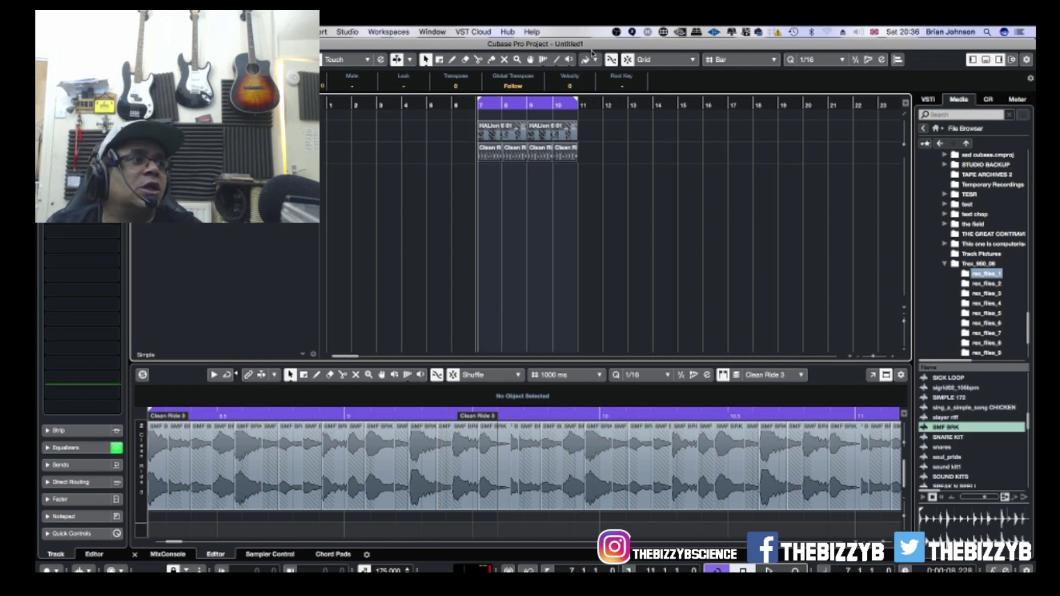
key(space)
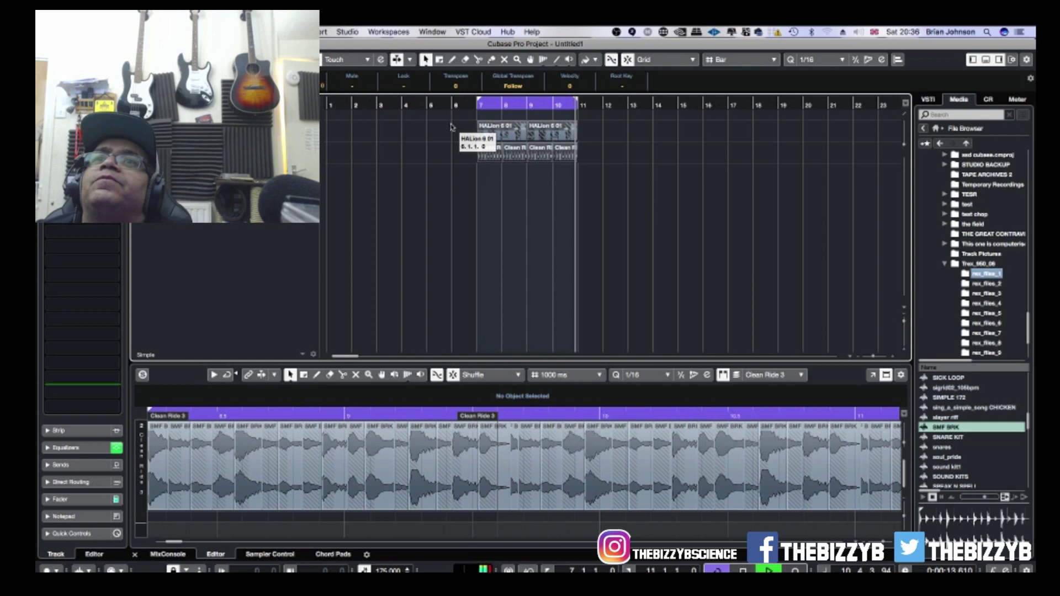
drag(483, 158, 585, 161)
drag(577, 103, 678, 104)
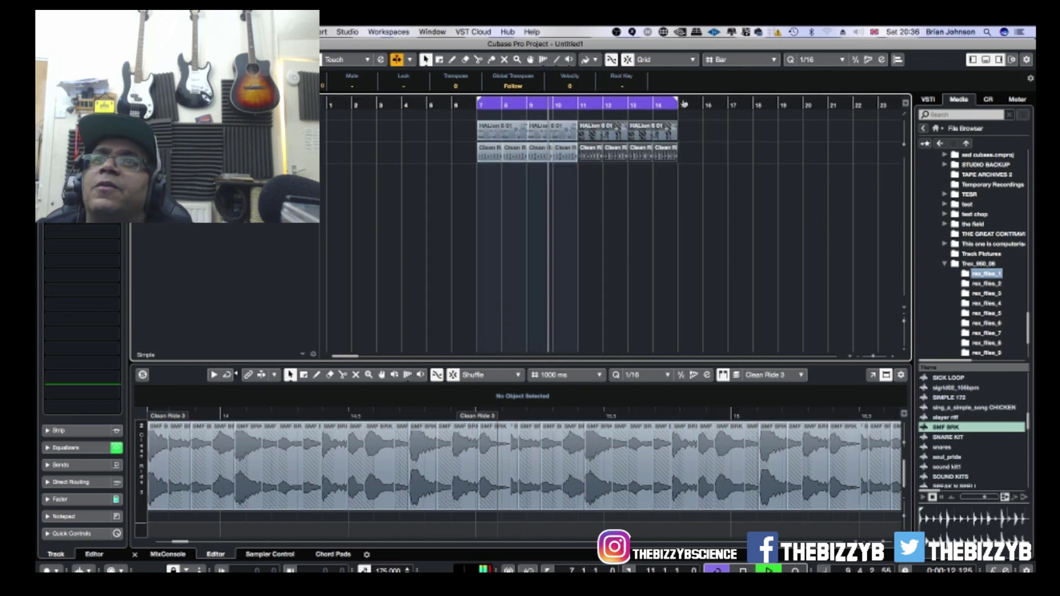
click(698, 130)
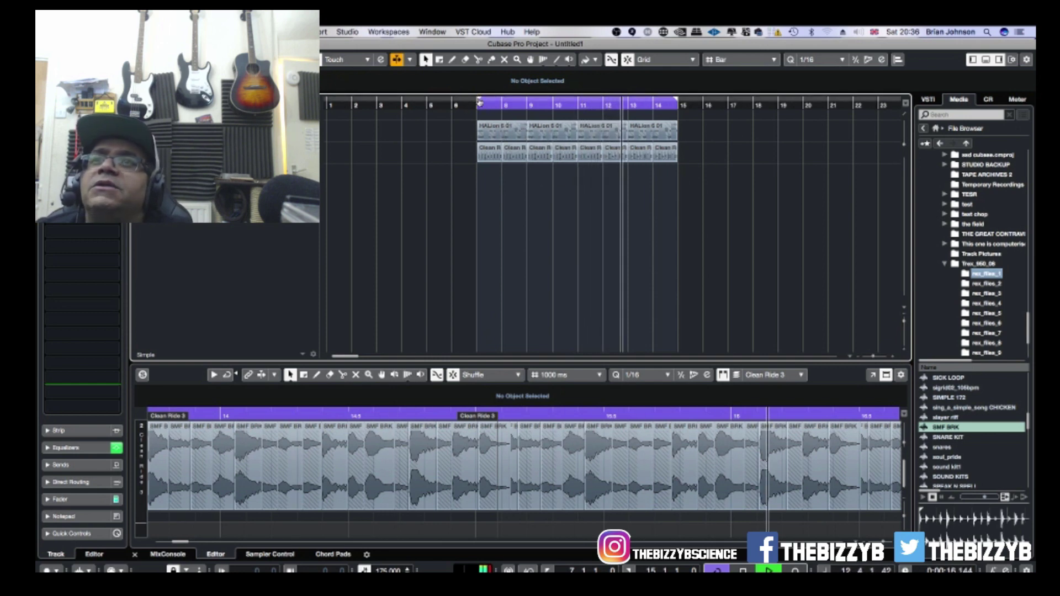
- Move the loop's start to bar 13 so it covers the last two bars, and stop playback
drag(478, 104, 633, 113)
click(665, 152)
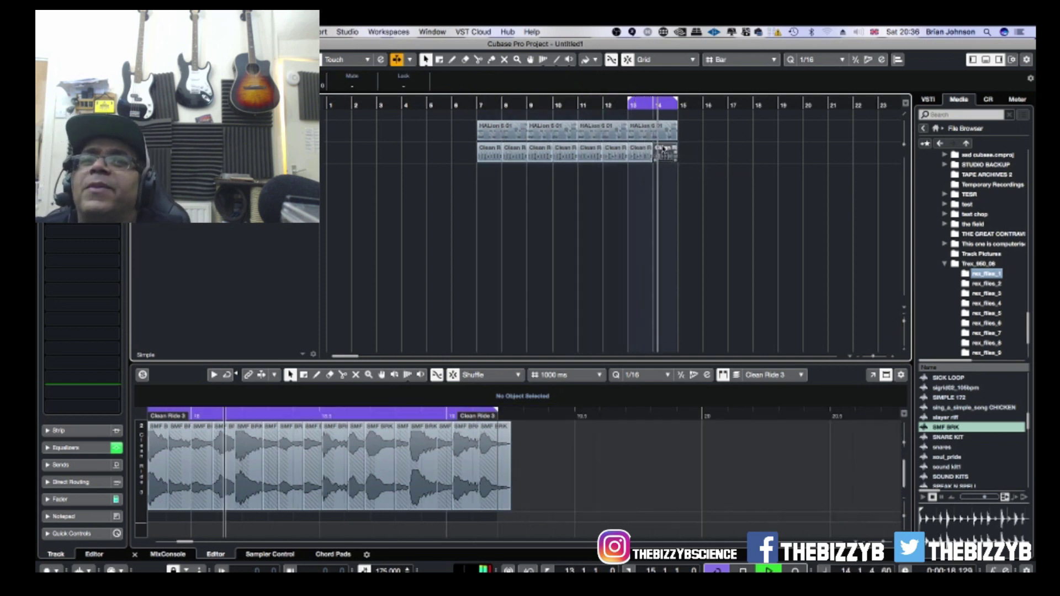
key(space)
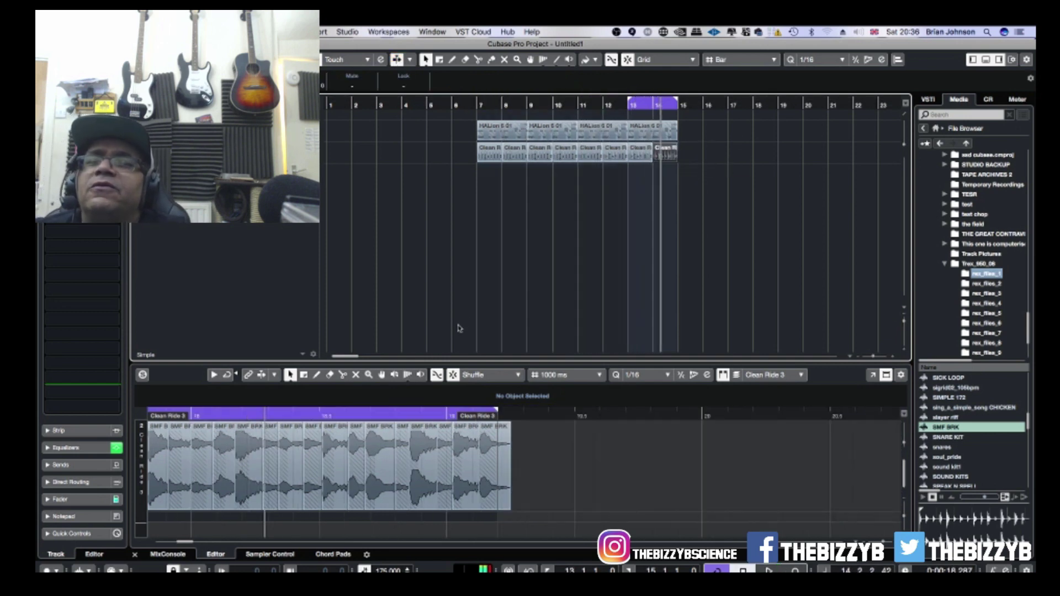
- Glue the overlapping HALion parts at bars 13–14 into a single part and select it
click(650, 135)
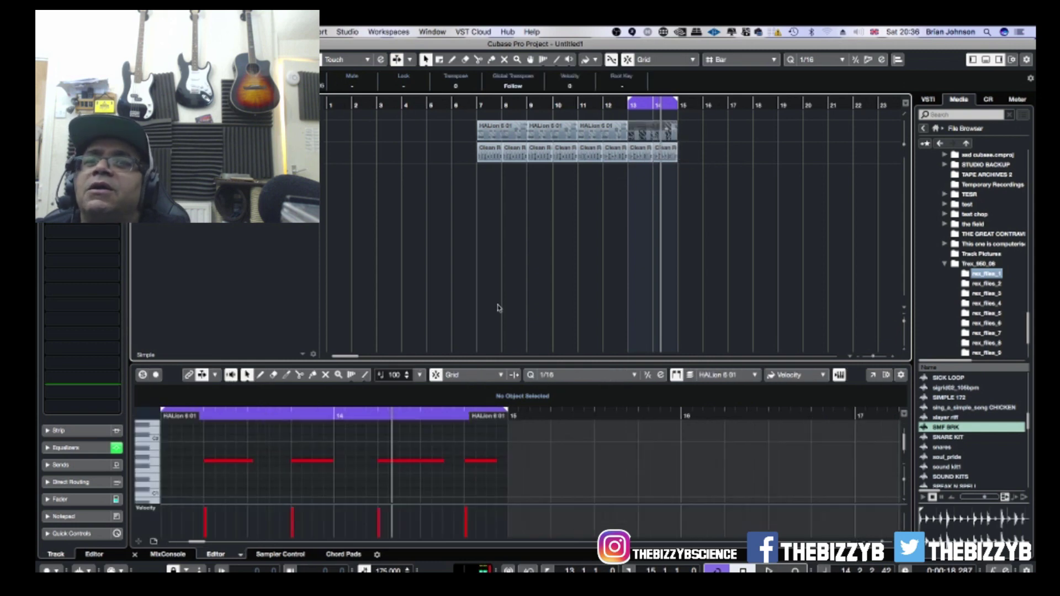
click(154, 466)
scroll(155, 465, down, 3)
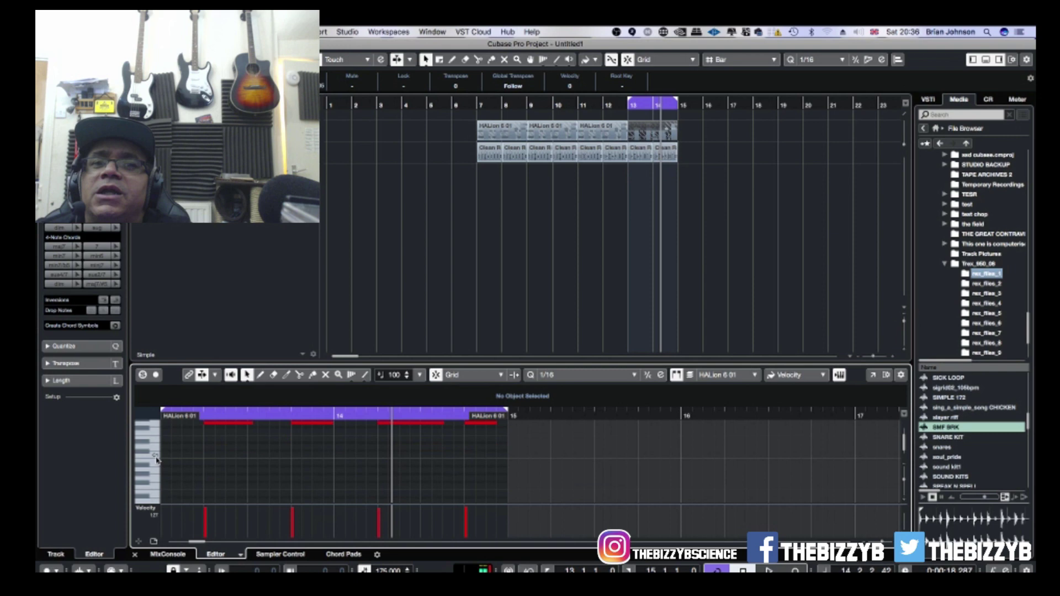
right_click(760, 174)
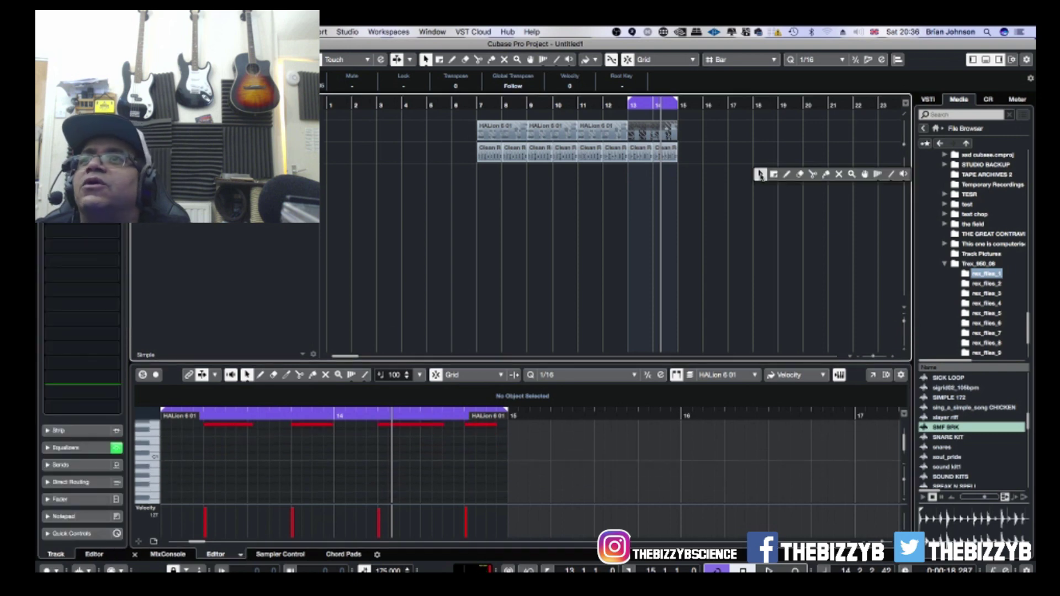
click(826, 175)
click(652, 126)
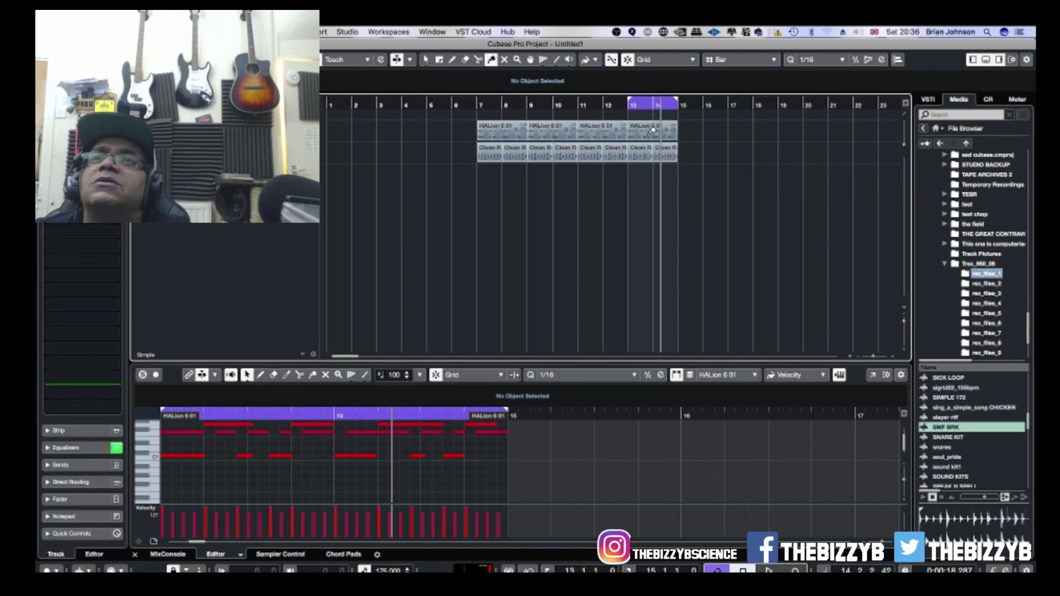
key(1)
click(639, 131)
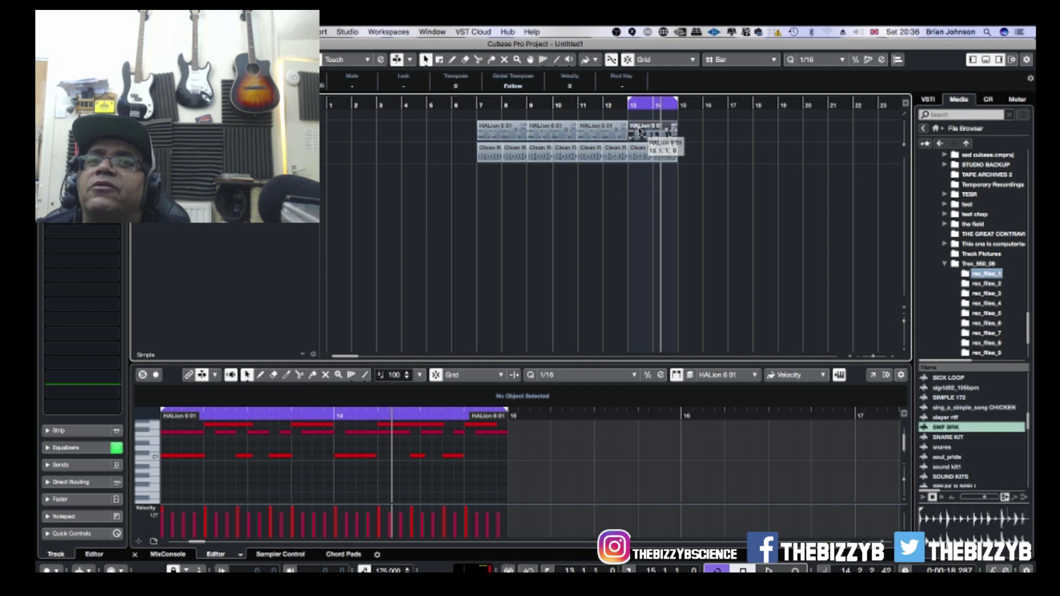
click(605, 229)
click(656, 133)
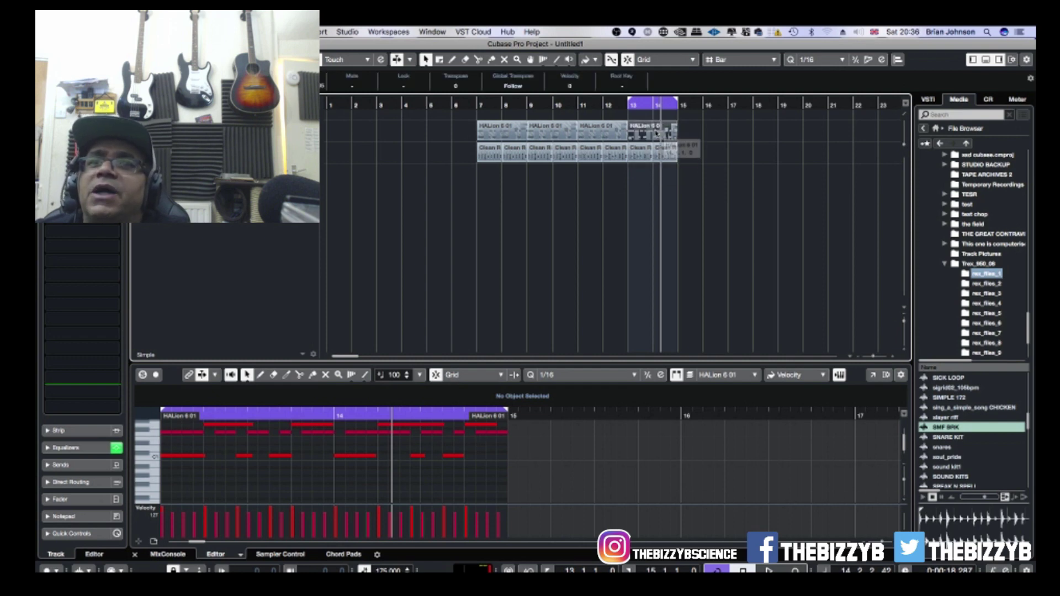
- Shorten the C1 note at the start of bar 14 and delete the C1 notes that follow it
scroll(449, 483, up, 1)
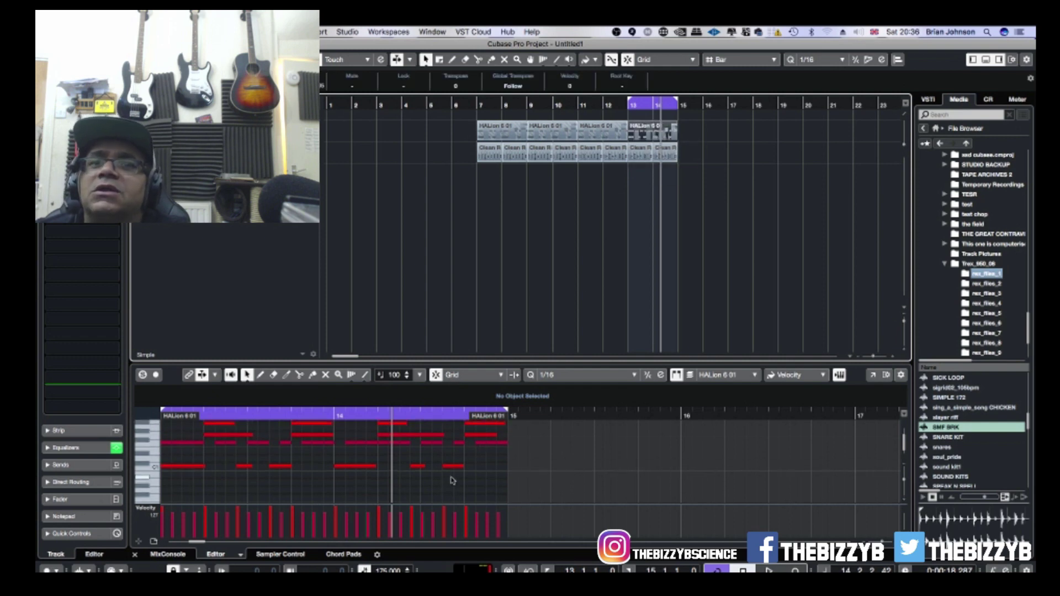
click(386, 443)
scroll(386, 447, up, 2)
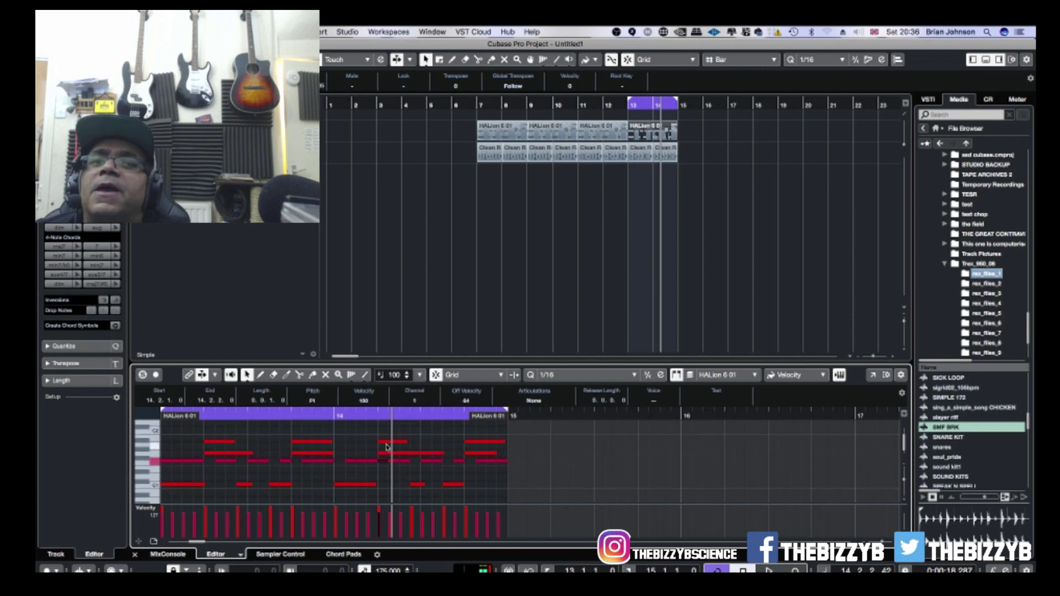
scroll(386, 489, down, 3)
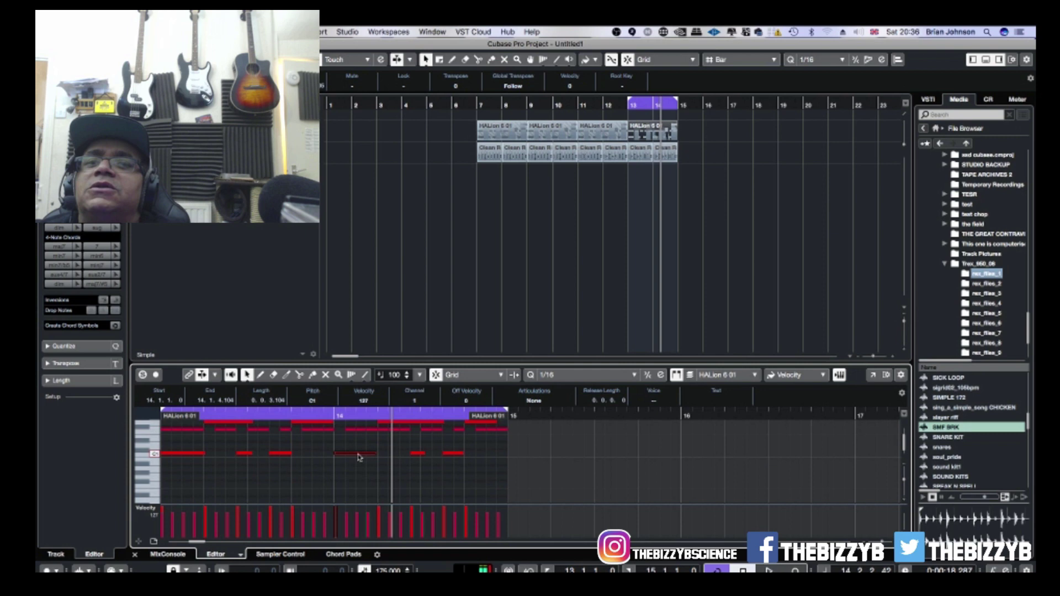
drag(373, 455, 478, 463)
key(Delete)
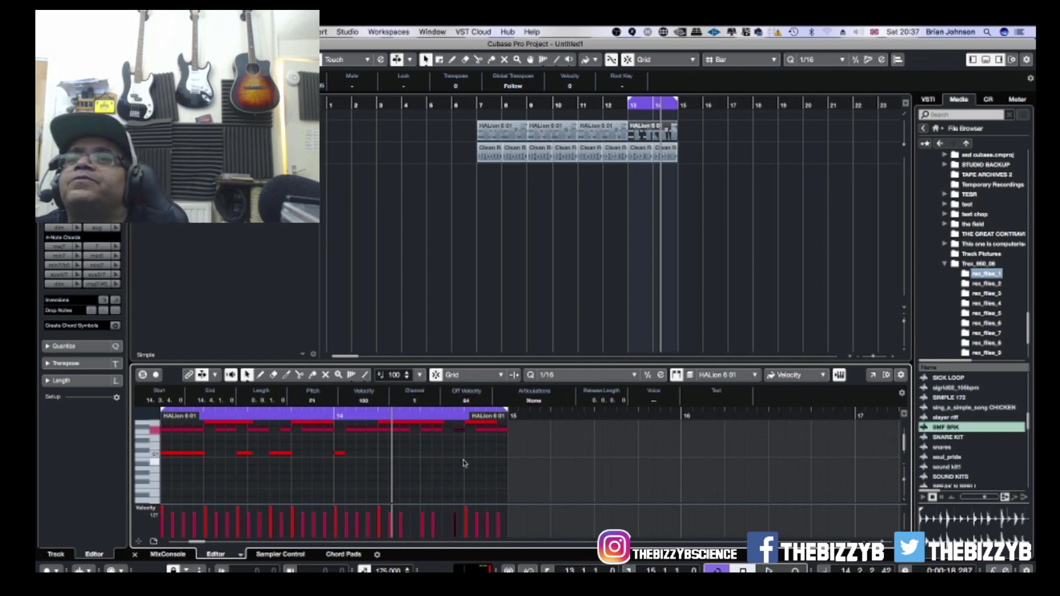
- Fill the rest of bar 14 on C1 with repeated notes using the Line tool at 1/16 quantize
right_click(464, 462)
click(581, 460)
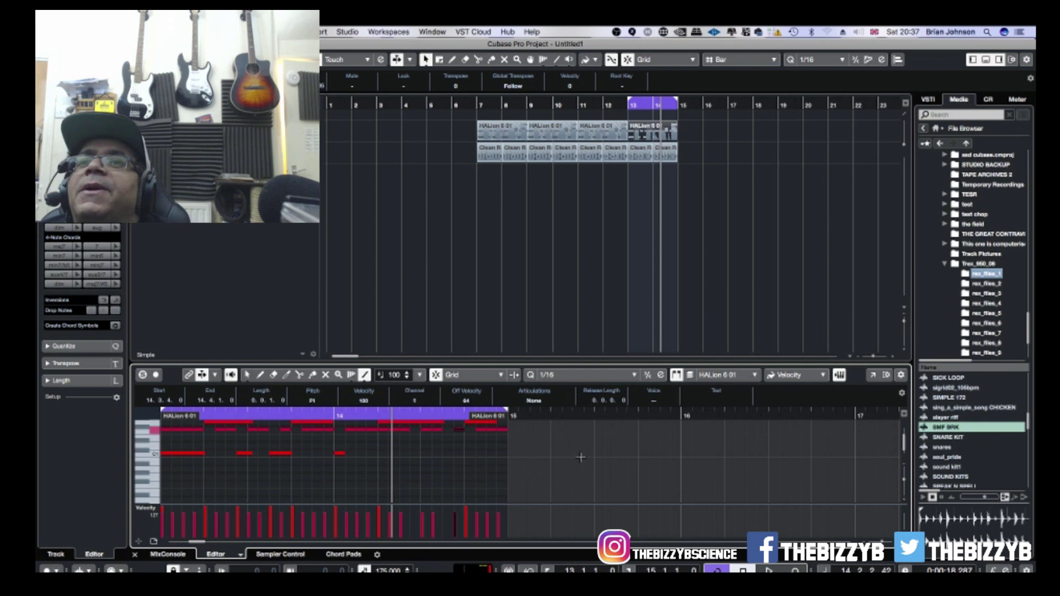
click(560, 376)
click(557, 359)
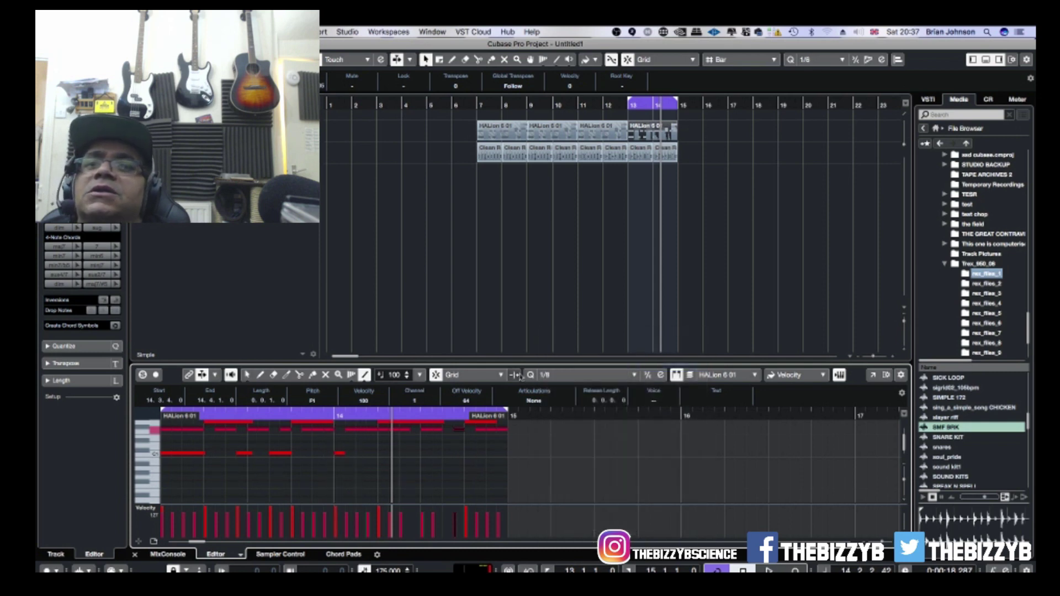
click(559, 375)
click(357, 453)
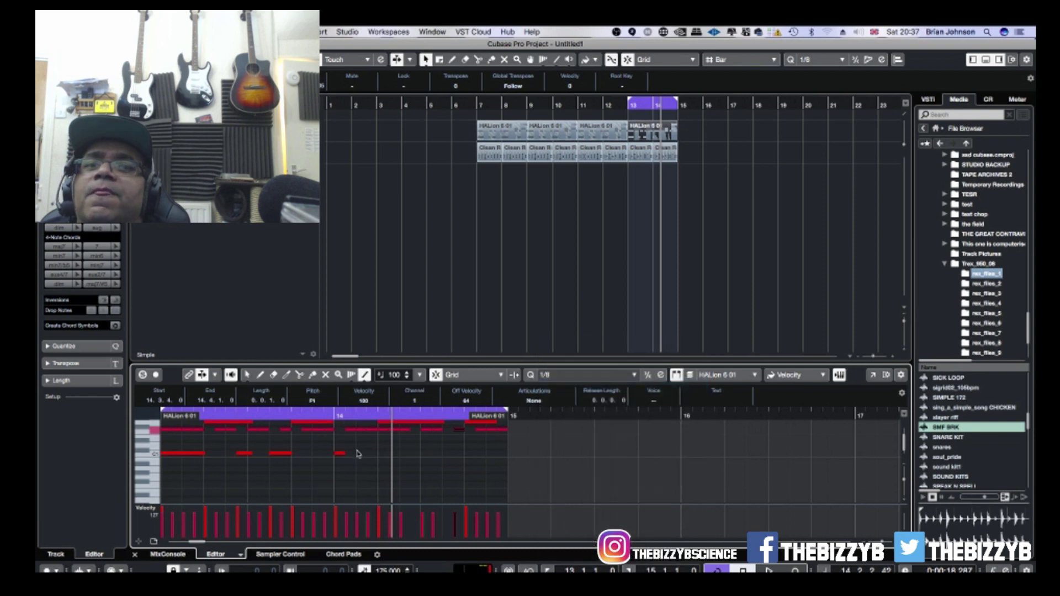
key(2)
drag(408, 452, 503, 454)
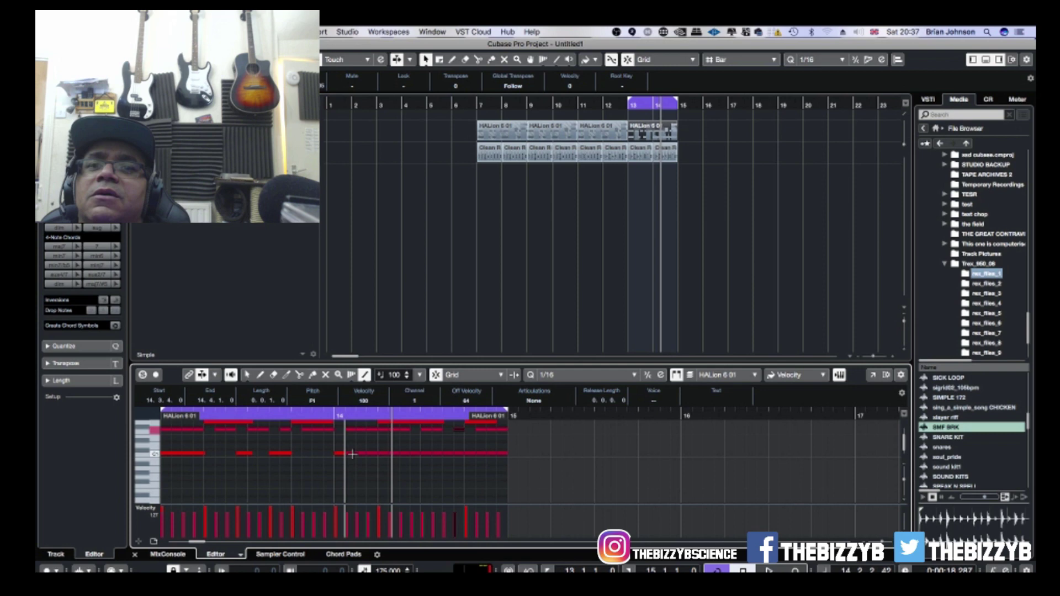
- Draw the velocities of bar 14's notes as a curve that dips mid-bar and rises again, and play the loop
right_click(408, 474)
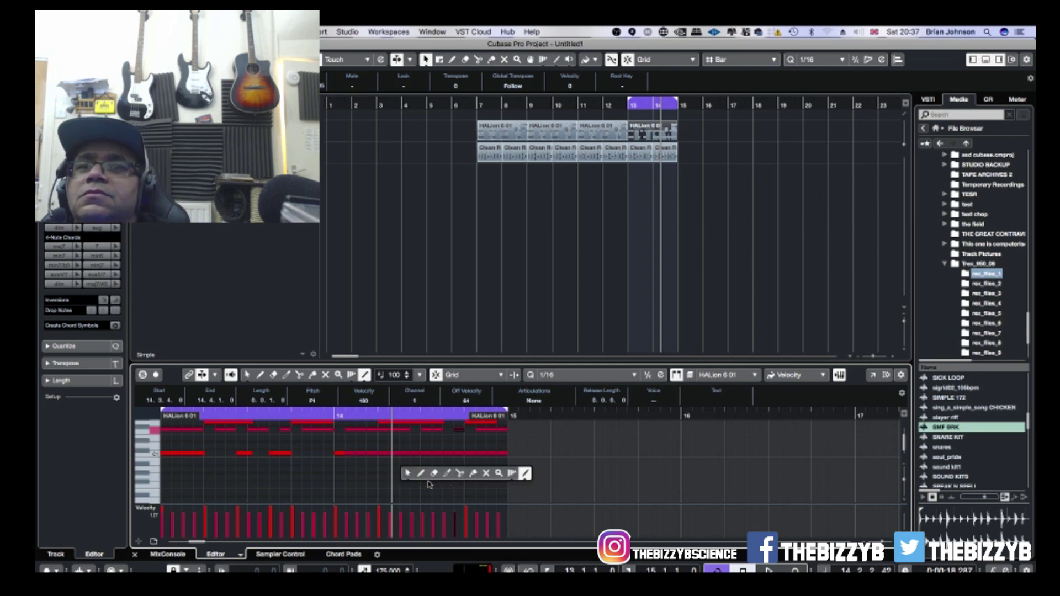
click(422, 474)
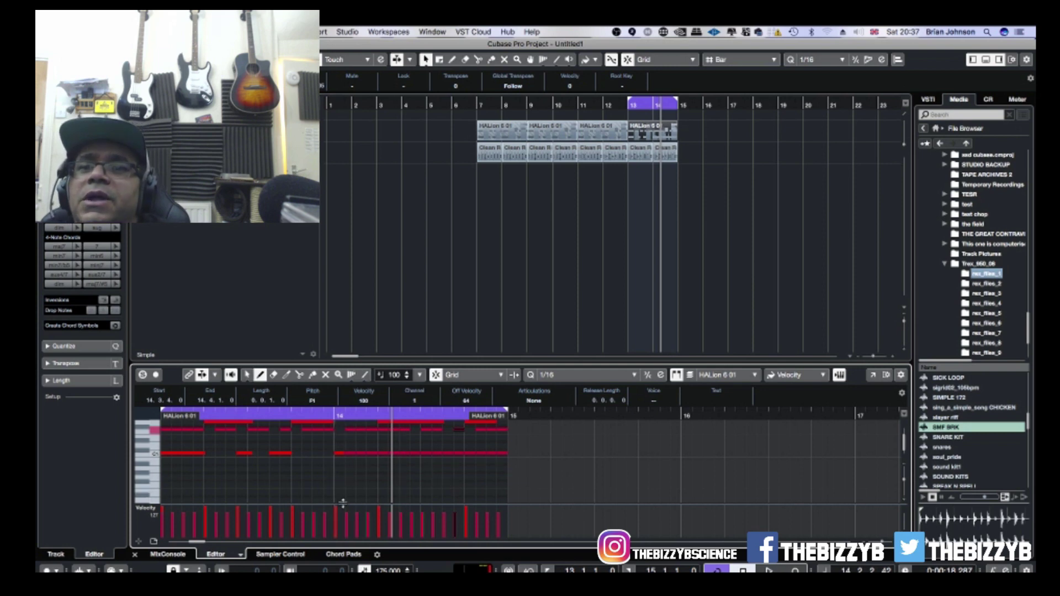
right_click(424, 458)
click(531, 458)
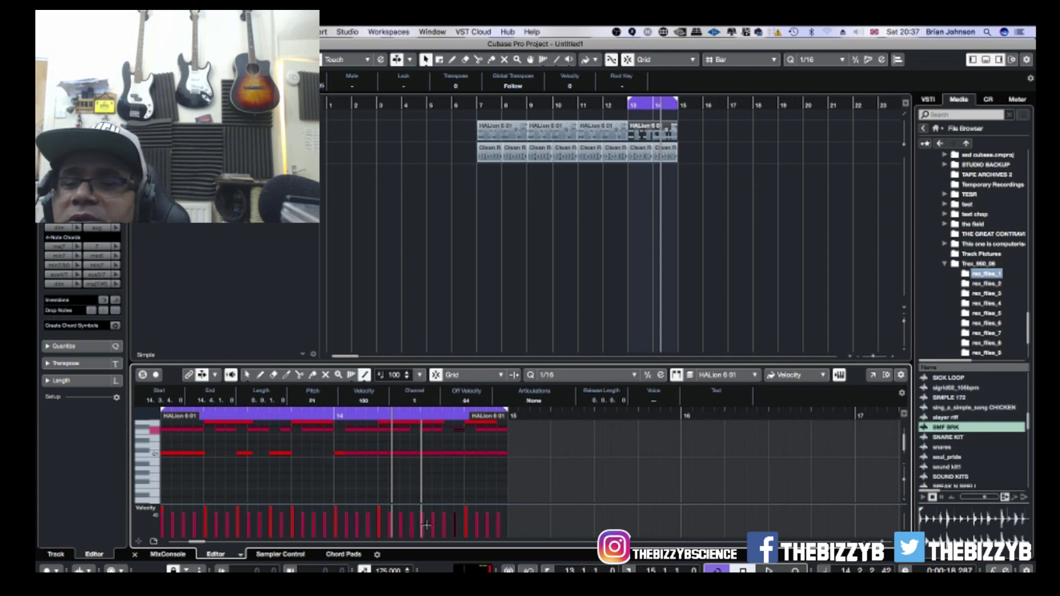
right_click(504, 483)
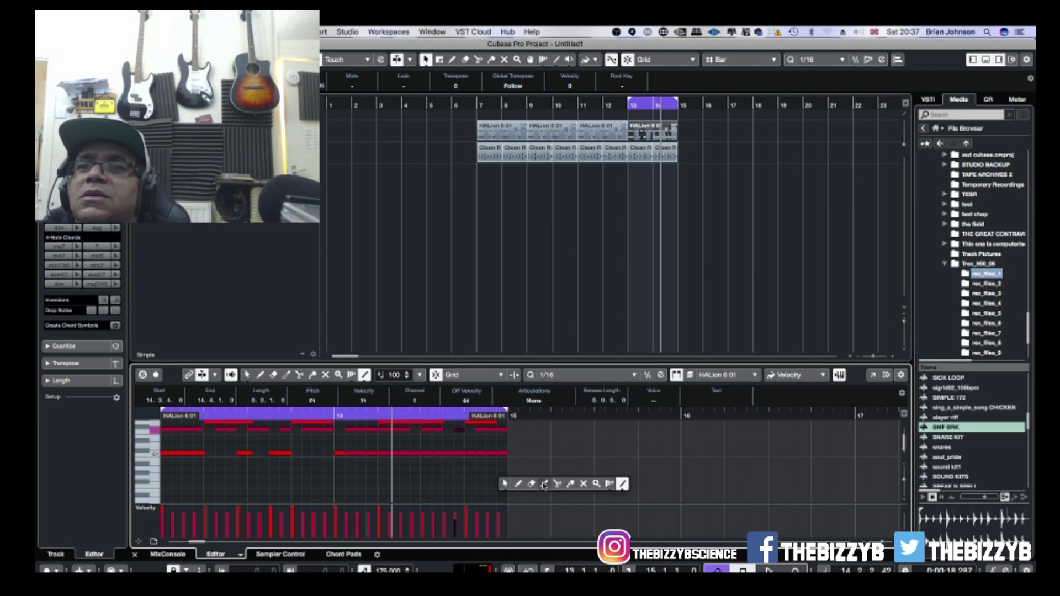
click(521, 483)
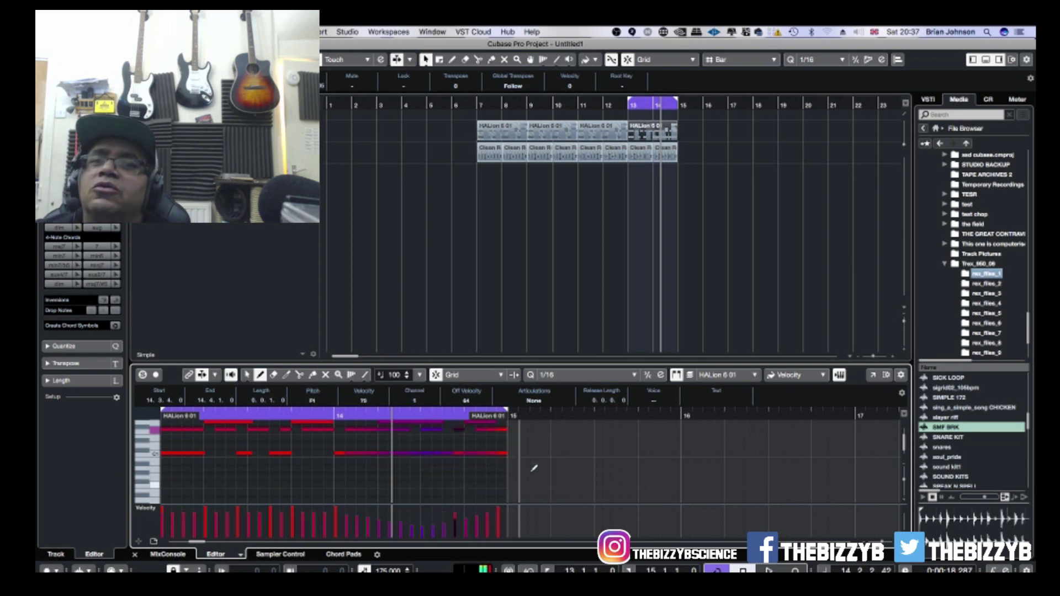
key(space)
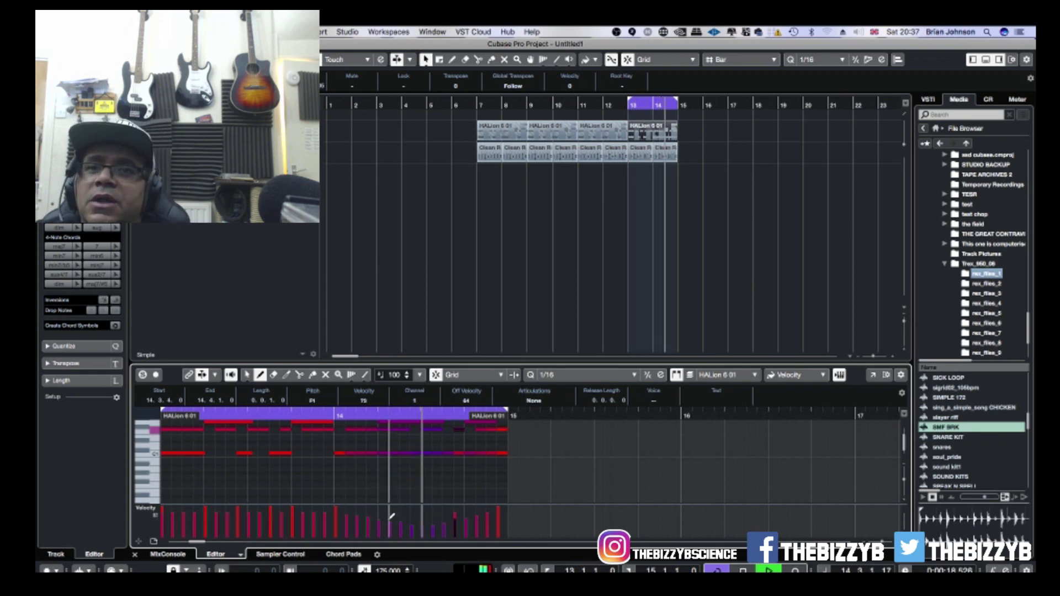
- Raise the note velocities at beat 2 of bar 14, and lower only the C1 note's velocity there
drag(379, 515, 381, 498)
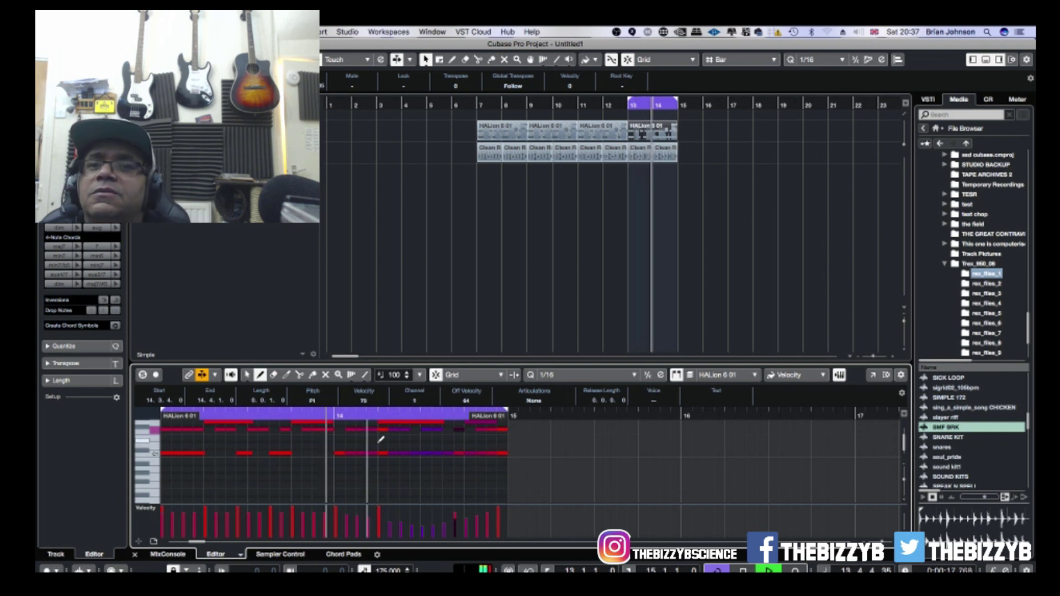
key(1)
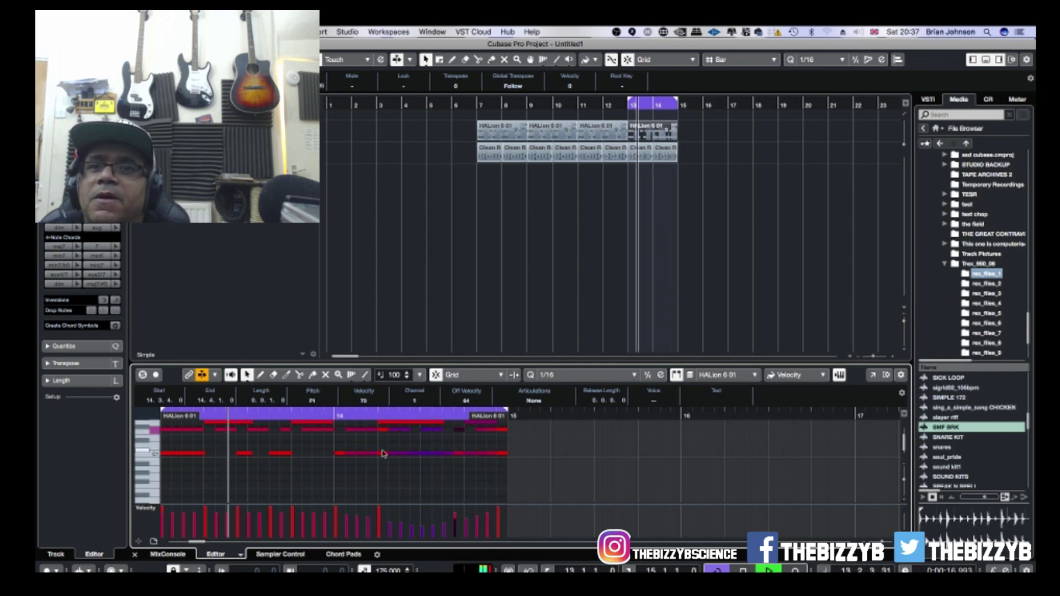
click(385, 454)
right_click(385, 497)
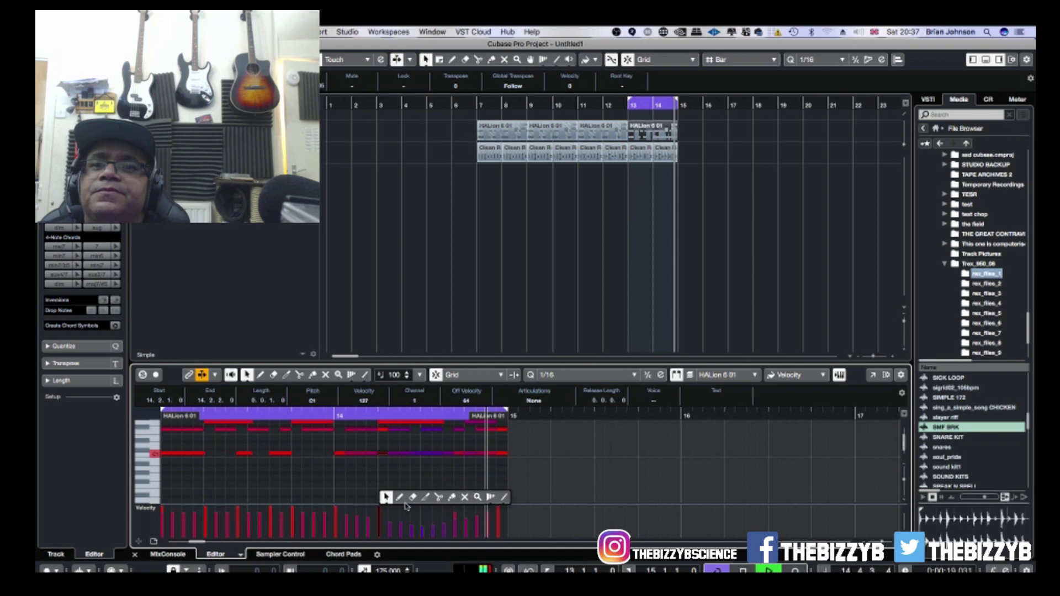
click(399, 497)
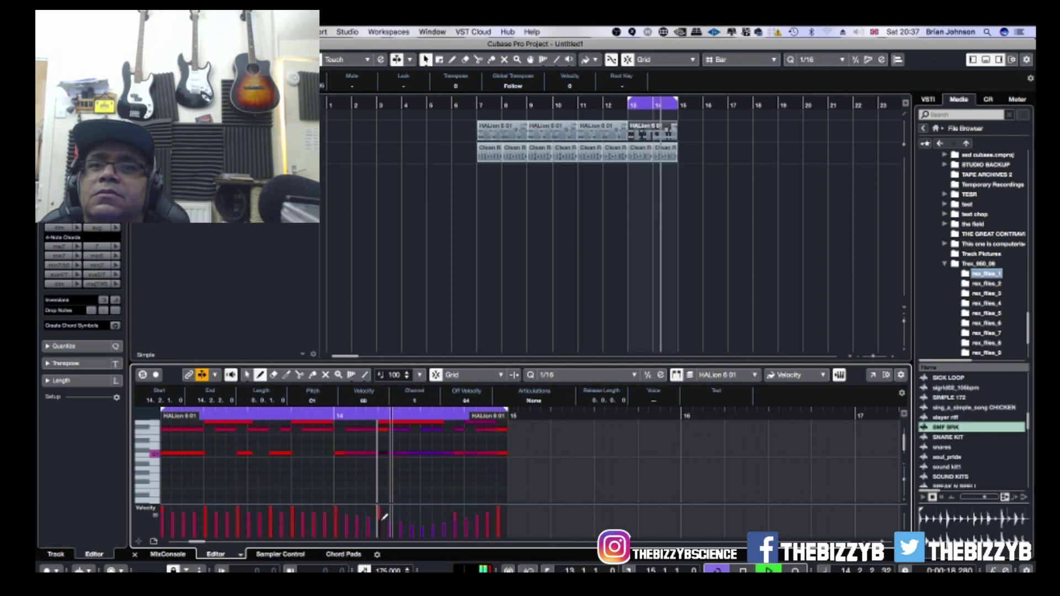
- Lower the velocity of the note in the row just above C1 at beat 2 of bar 14
key(1)
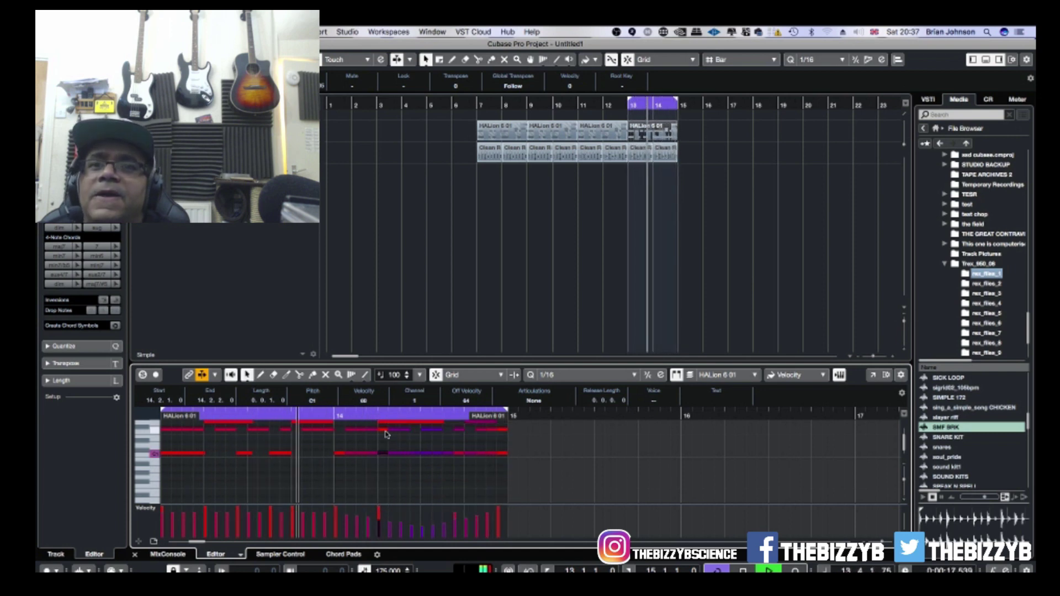
click(386, 430)
right_click(386, 480)
click(398, 480)
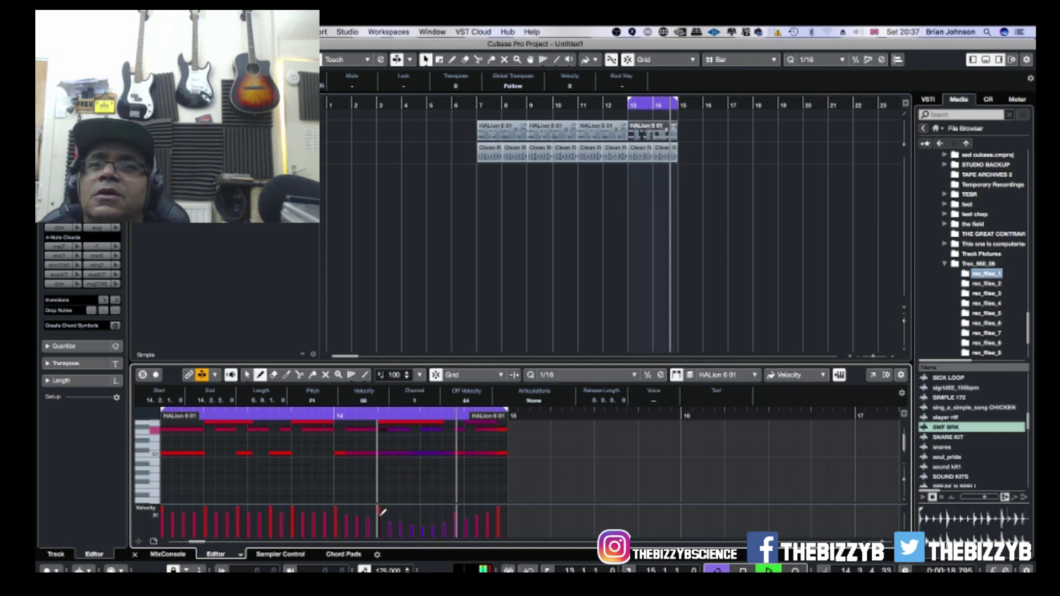
- Delete all notes above the C1 row in bar 14 of the HALion part
scroll(425, 474, up, 3)
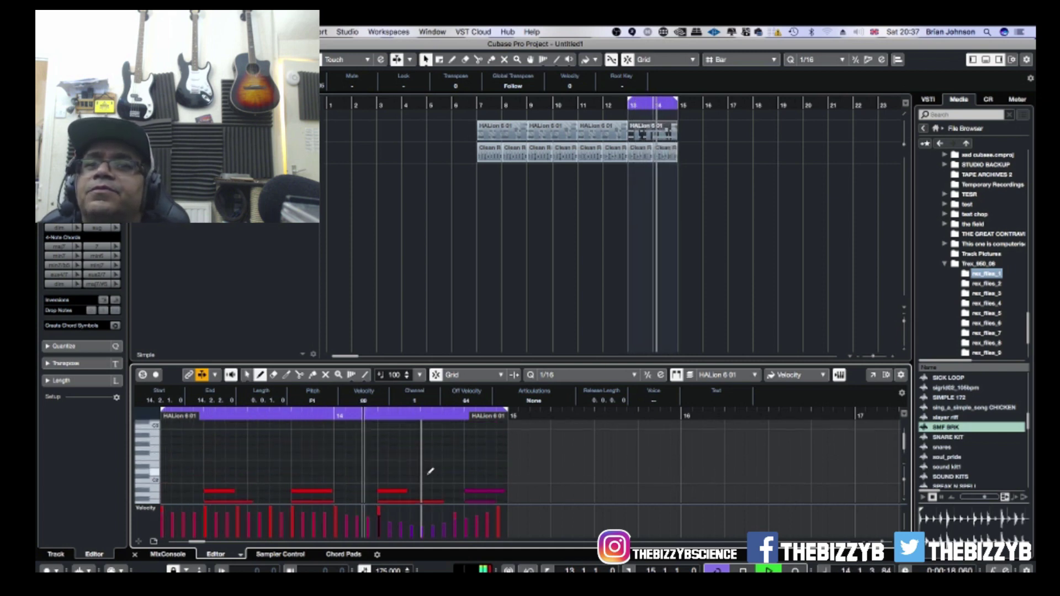
scroll(436, 467, down, 2)
key(1)
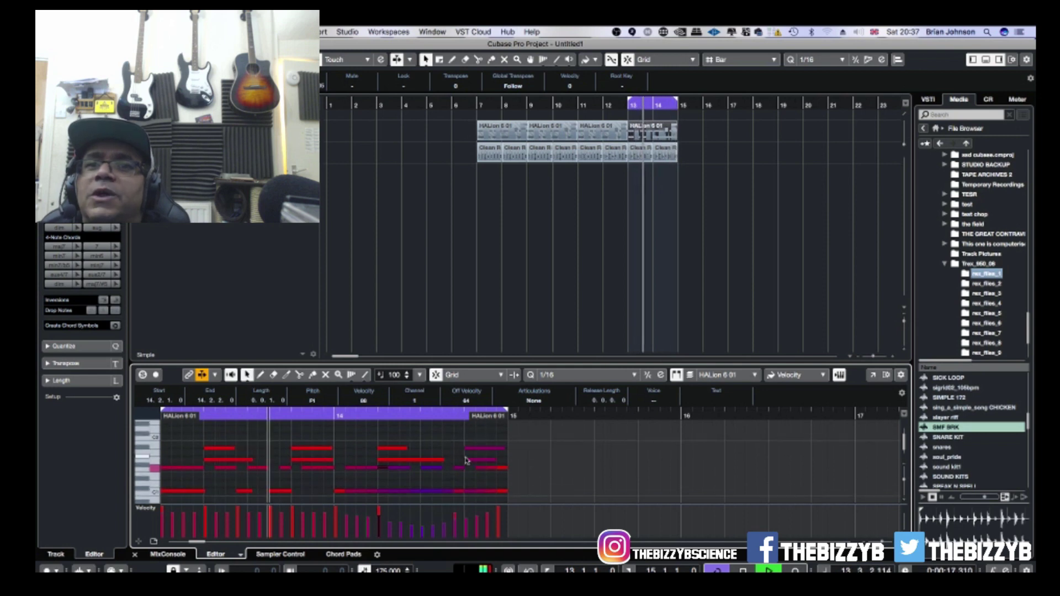
drag(351, 444, 551, 479)
click(550, 479)
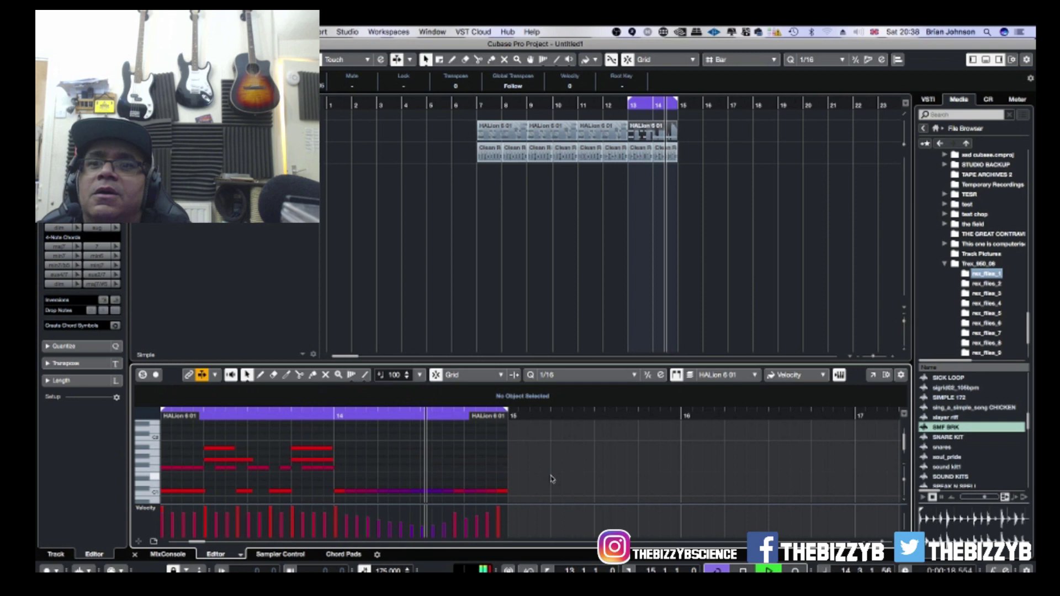
- Redraw the velocities of bar 14's C1 notes as a smooth curve that dips mid-bar and rises towards the end
scroll(497, 473, down, 2)
scroll(495, 474, down, 2)
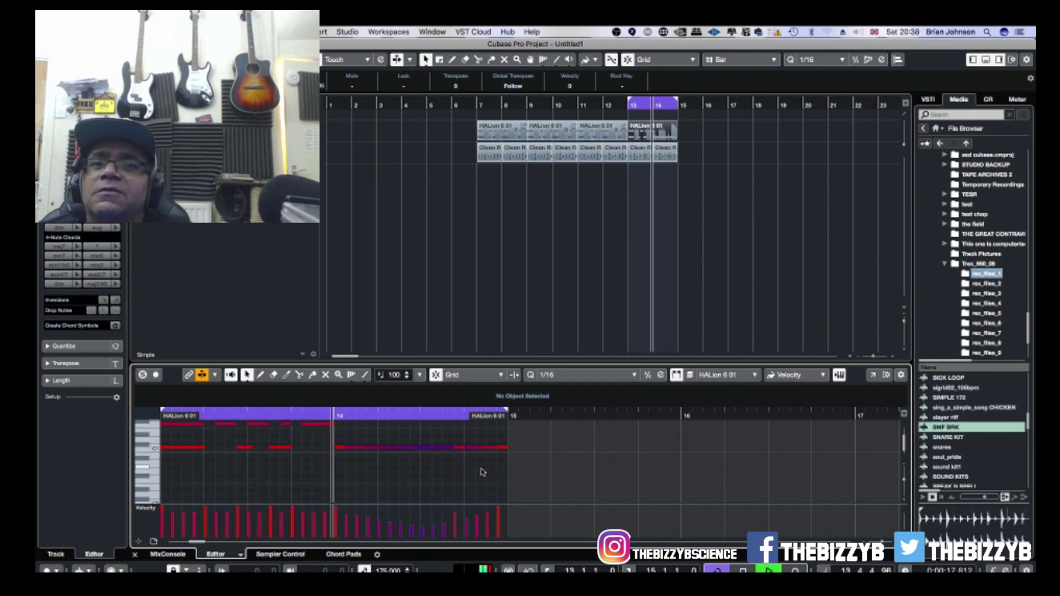
right_click(457, 462)
click(465, 455)
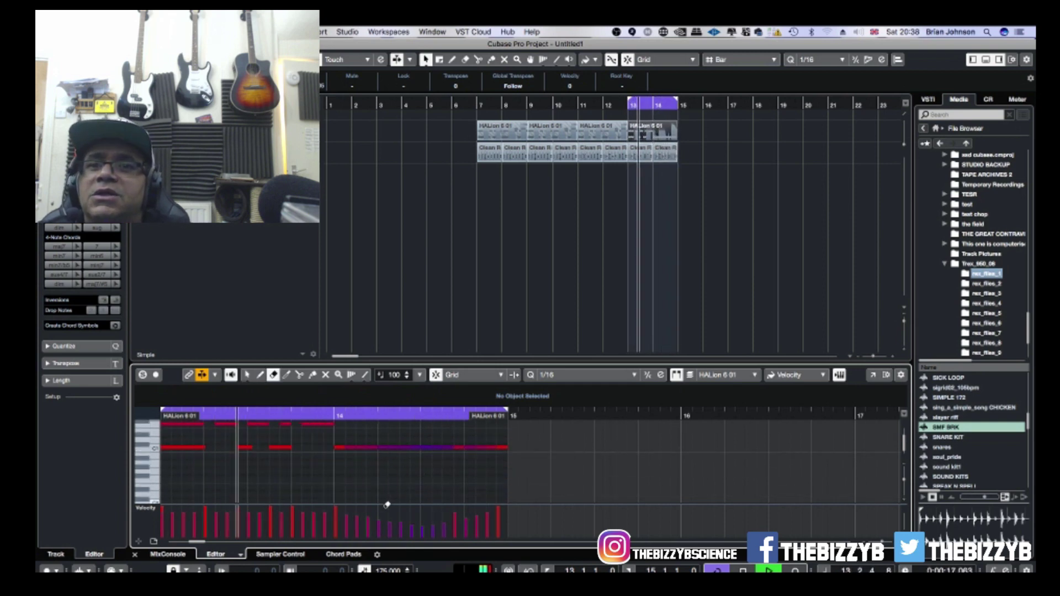
right_click(348, 519)
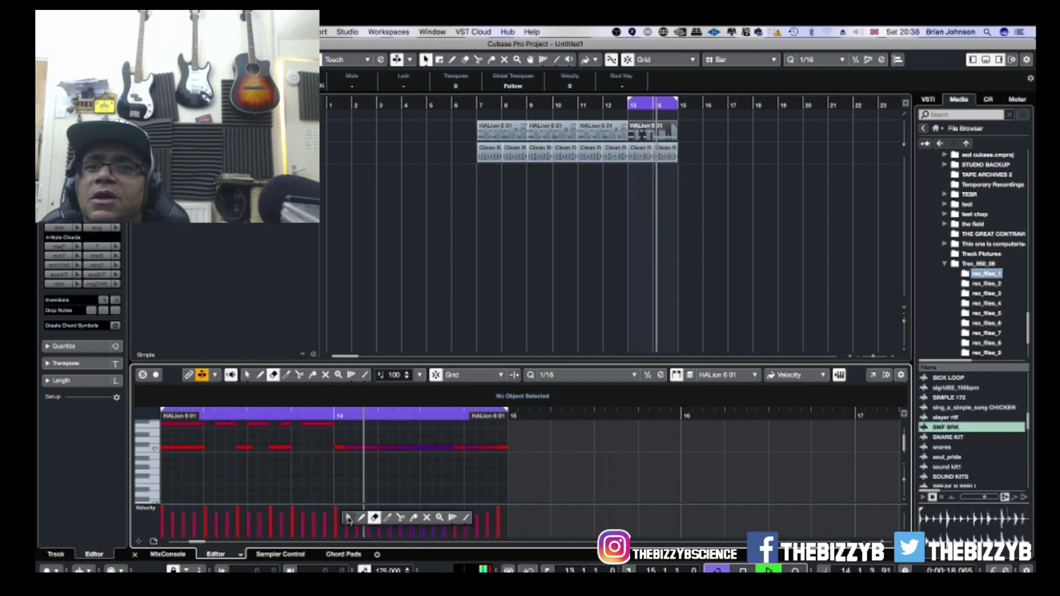
click(466, 517)
mouse_move(343, 515)
mouse_down()
mouse_move(445, 544)
mouse_move(514, 498)
mouse_move(499, 497)
mouse_up()
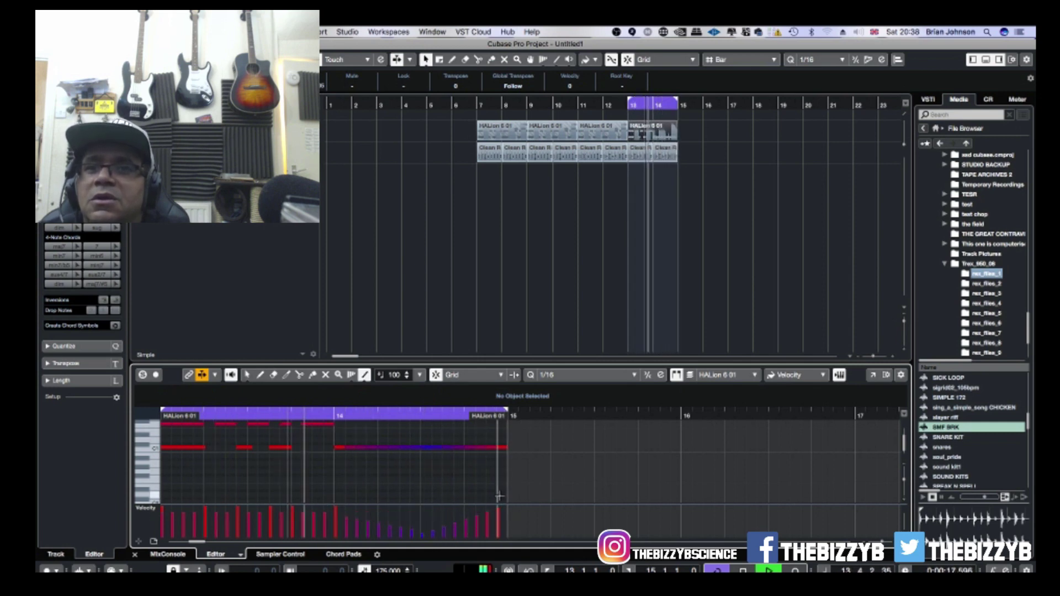
- Raise the velocities of individual C1 notes across bar 14, accenting every second note of the roll
right_click(485, 492)
click(436, 493)
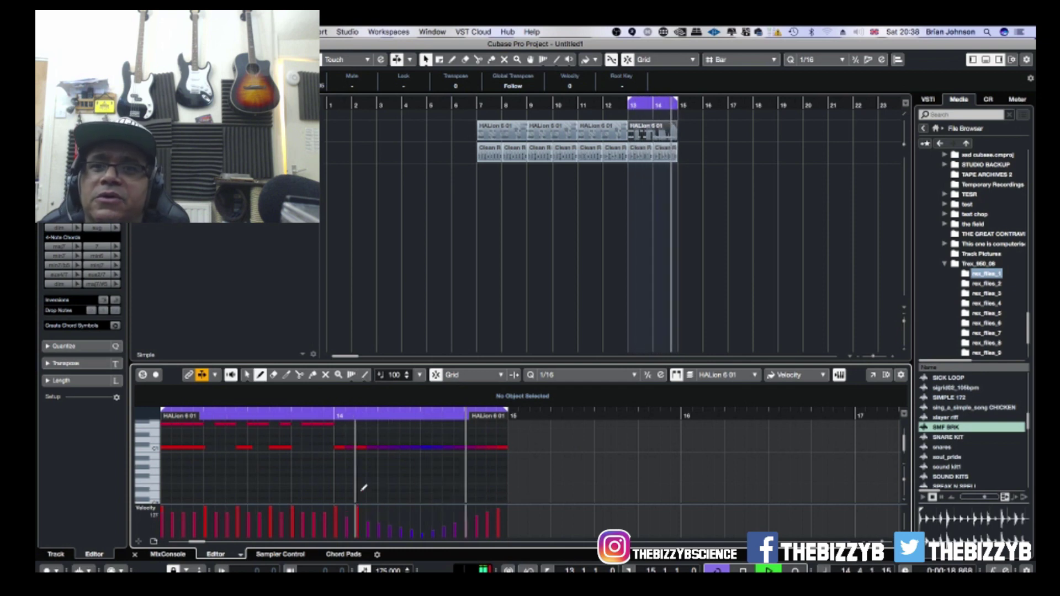
click(378, 508)
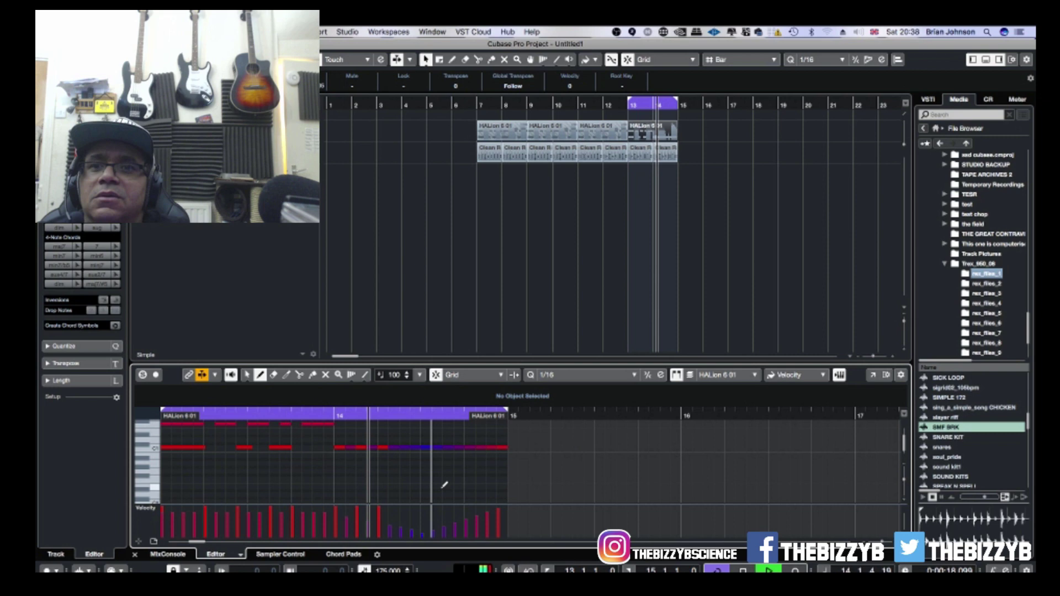
click(402, 506)
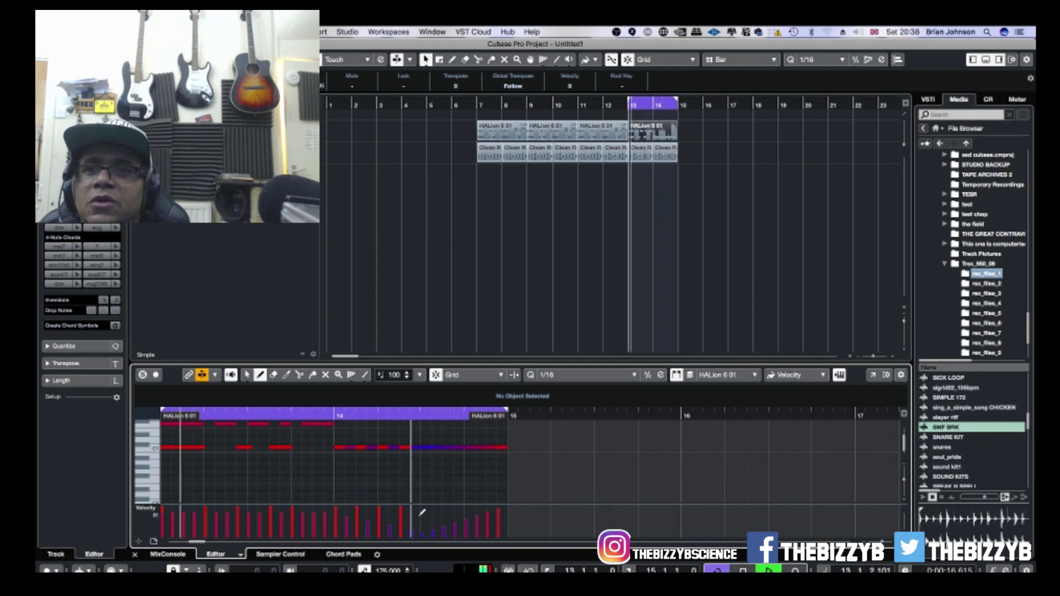
click(421, 511)
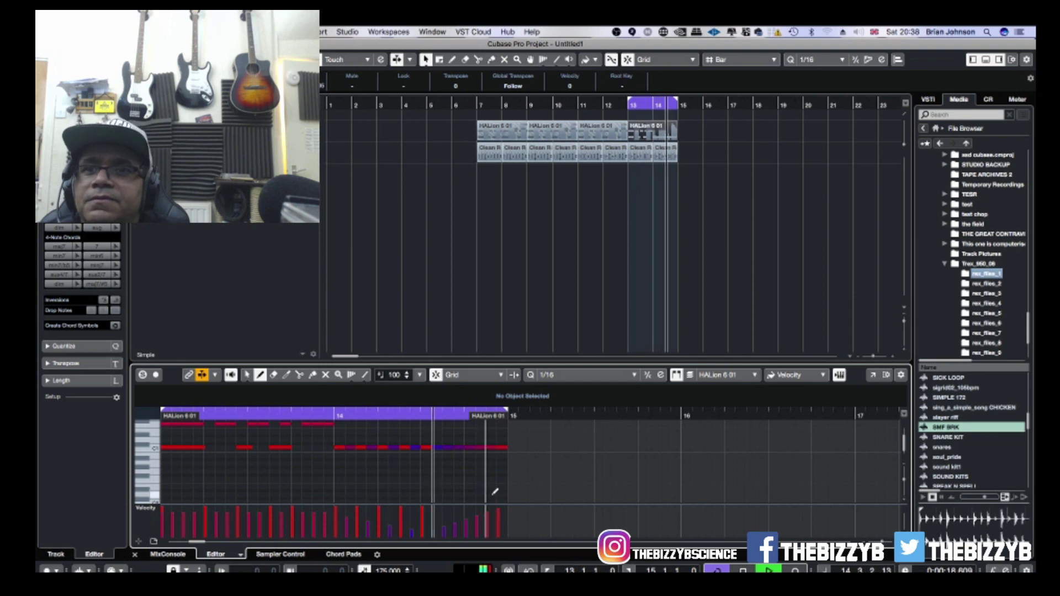
click(467, 507)
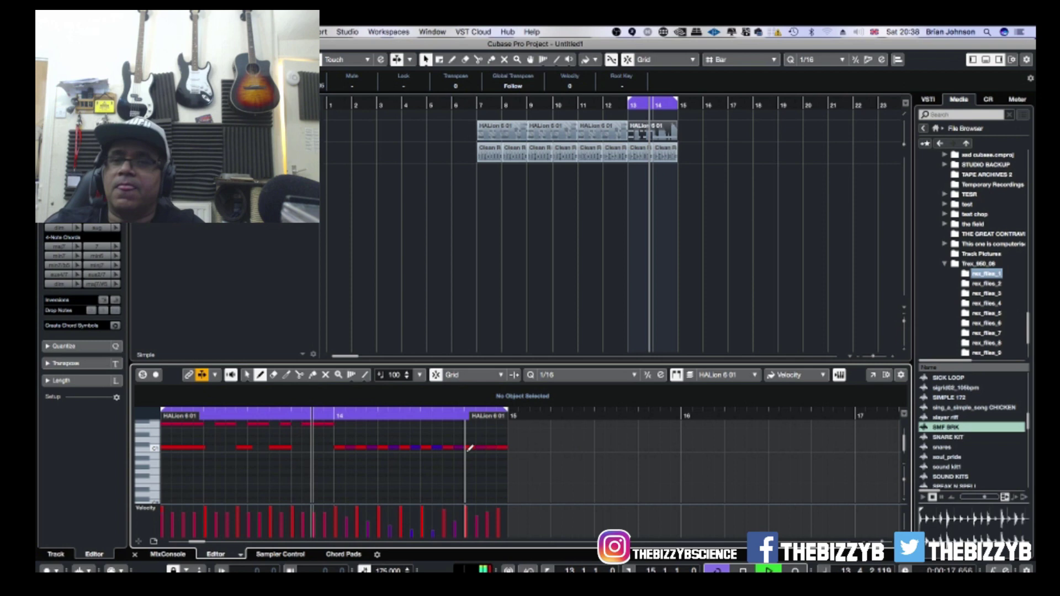
- Stop playback, paste the removed upper notes back into the HALion part at the start of bar 14, and resume playback
click(575, 226)
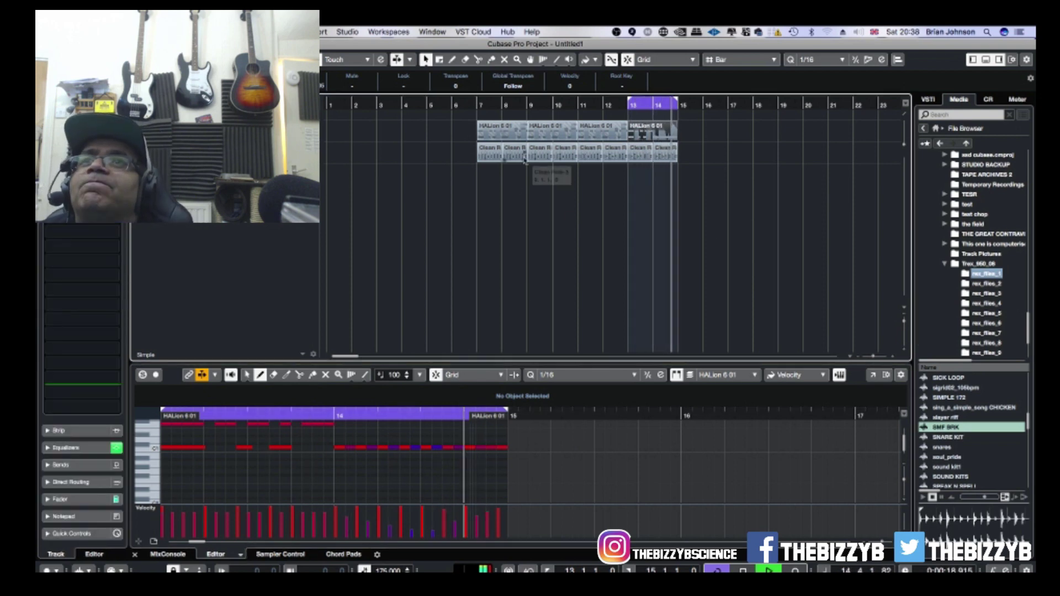
scroll(397, 436, up, 3)
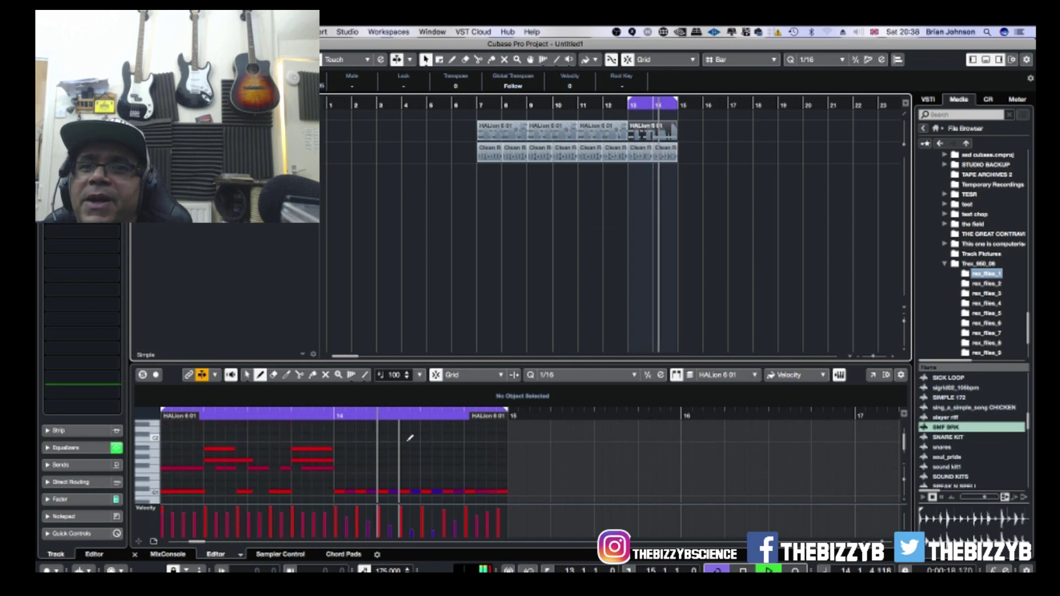
key(space)
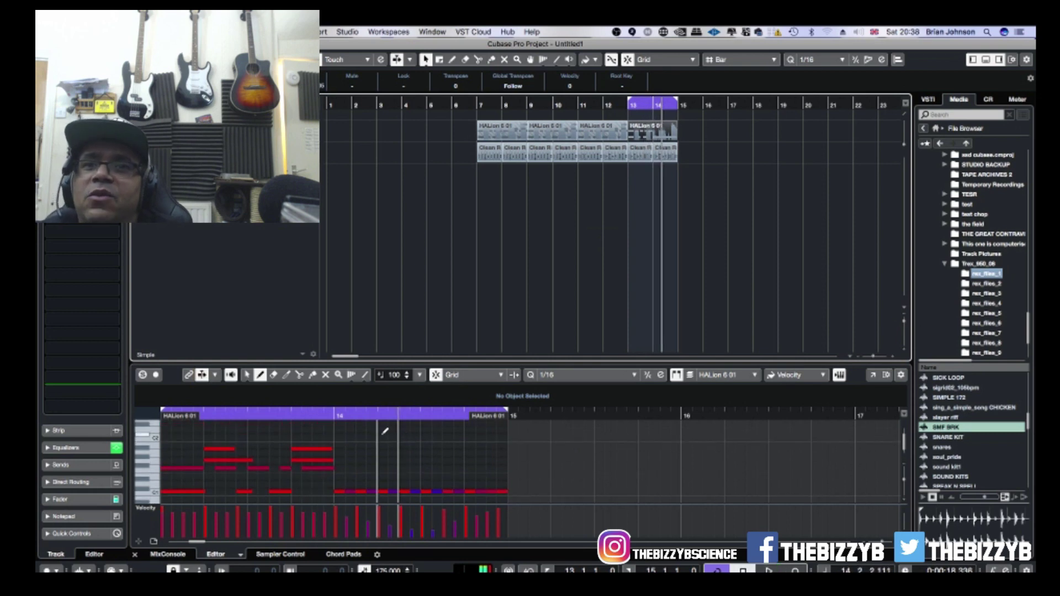
click(335, 416)
scroll(510, 499, up, 3)
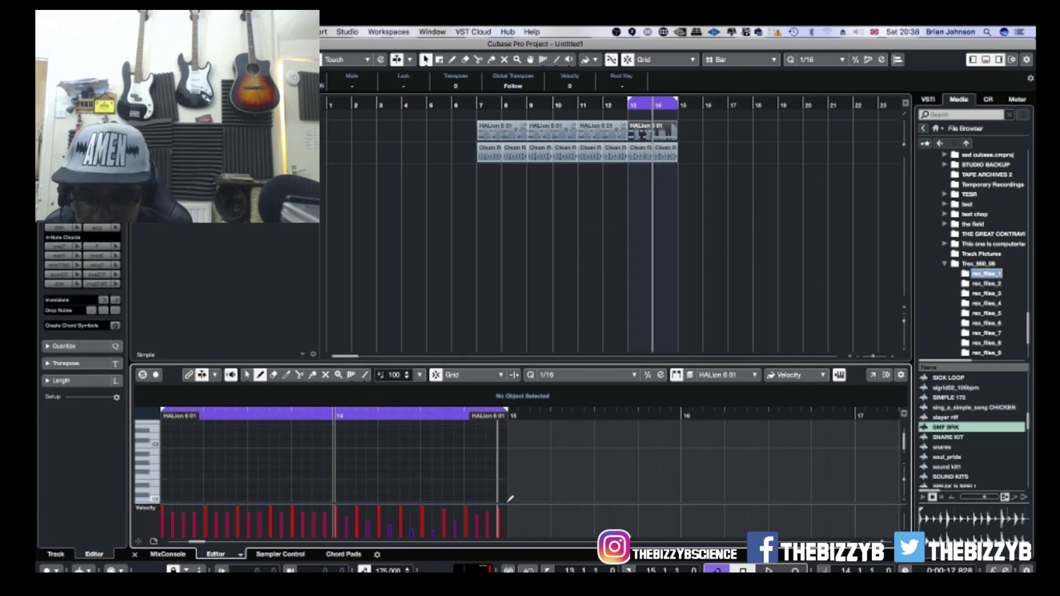
key(super+z)
key(space)
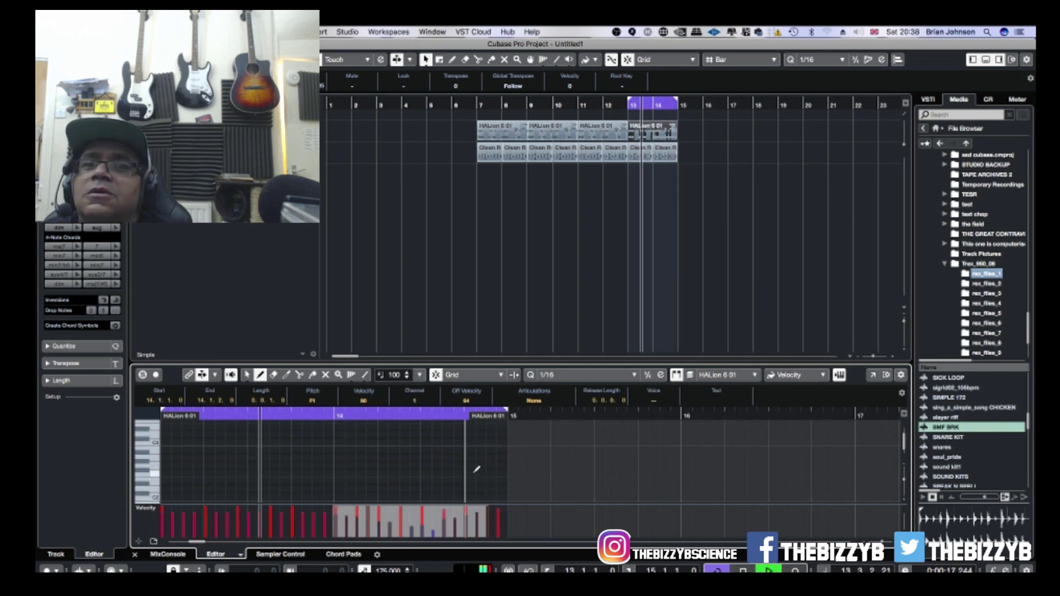
- Move the selected upper notes in bar 14 one sixteenth later so they start at 14.1.2, and deselect them
scroll(486, 450, down, 3)
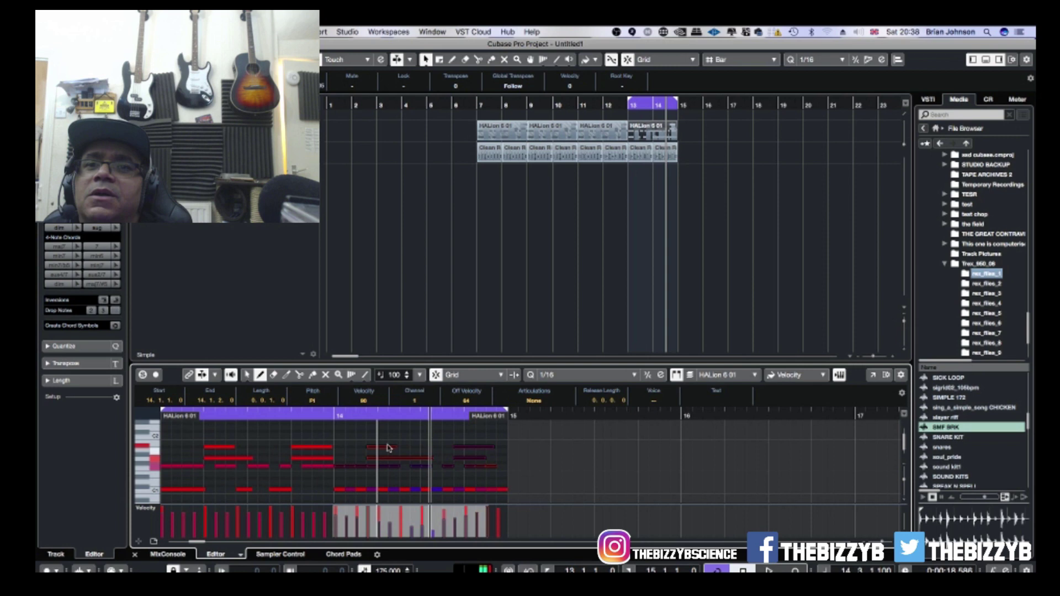
drag(377, 451, 385, 451)
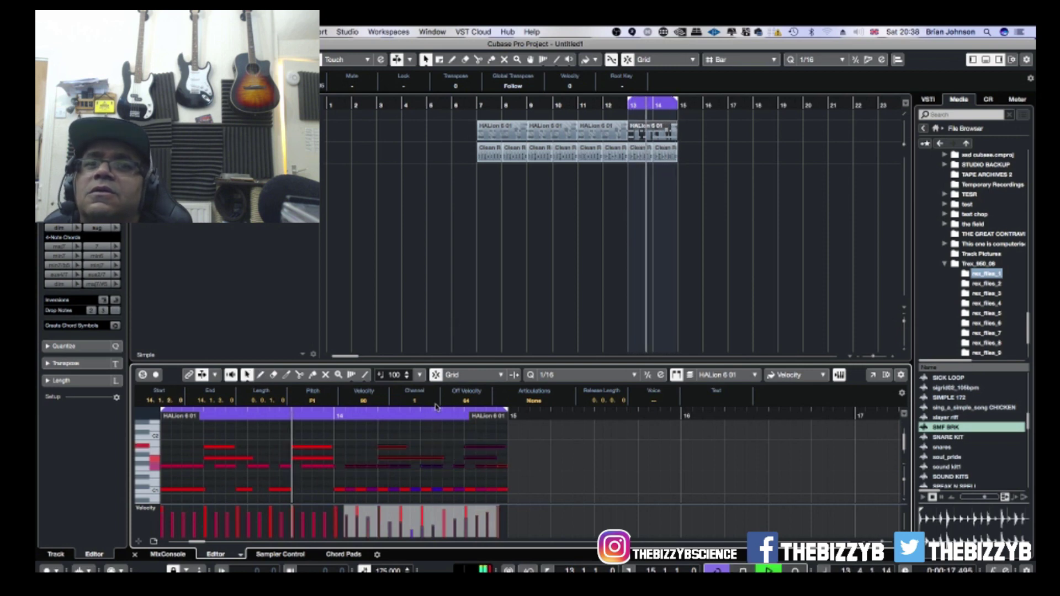
click(356, 453)
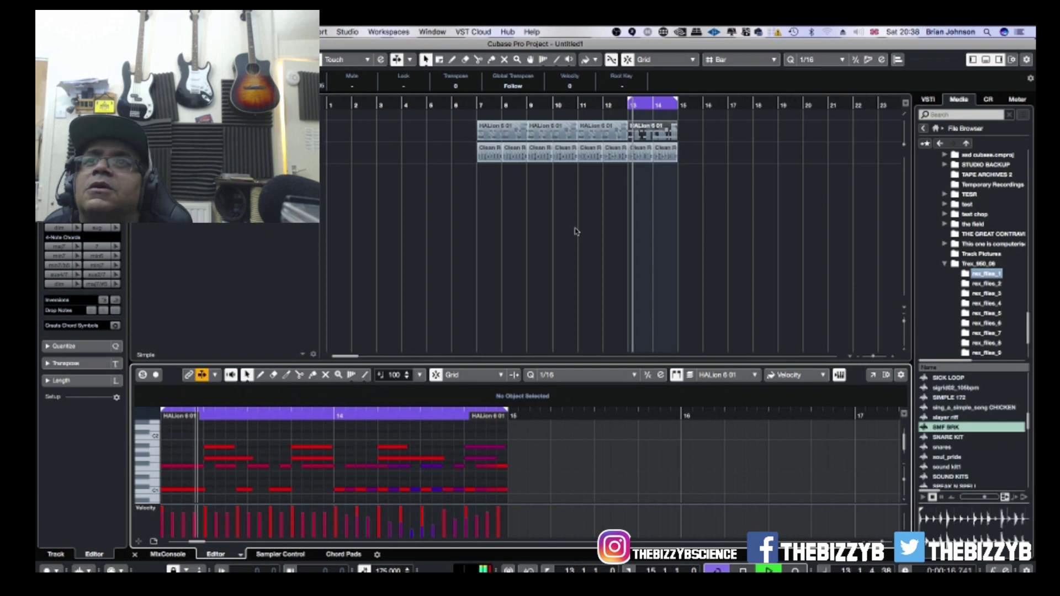
- Extend the loop range to start at bar 7 and end at bar 15, and play it from the beginning
drag(629, 95, 502, 127)
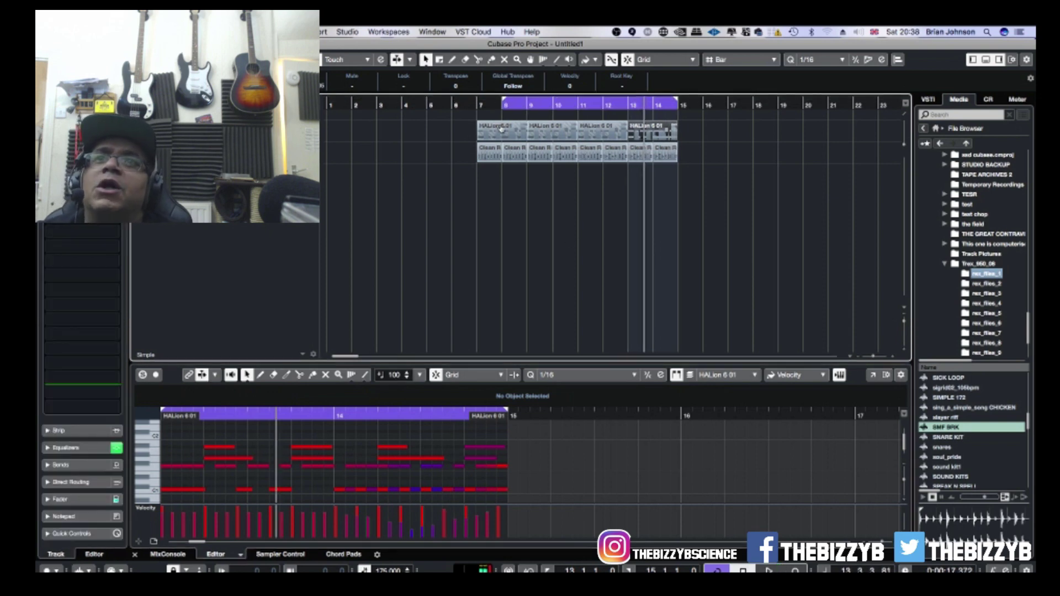
key(KP_1)
key(space)
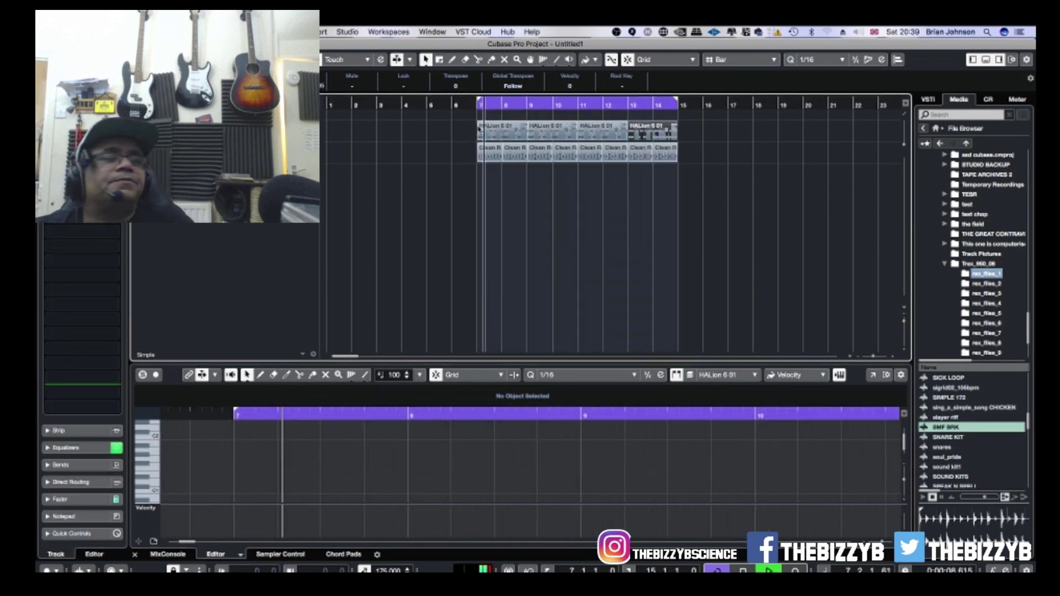
key(g)
key(g)
key(g)
key(g)
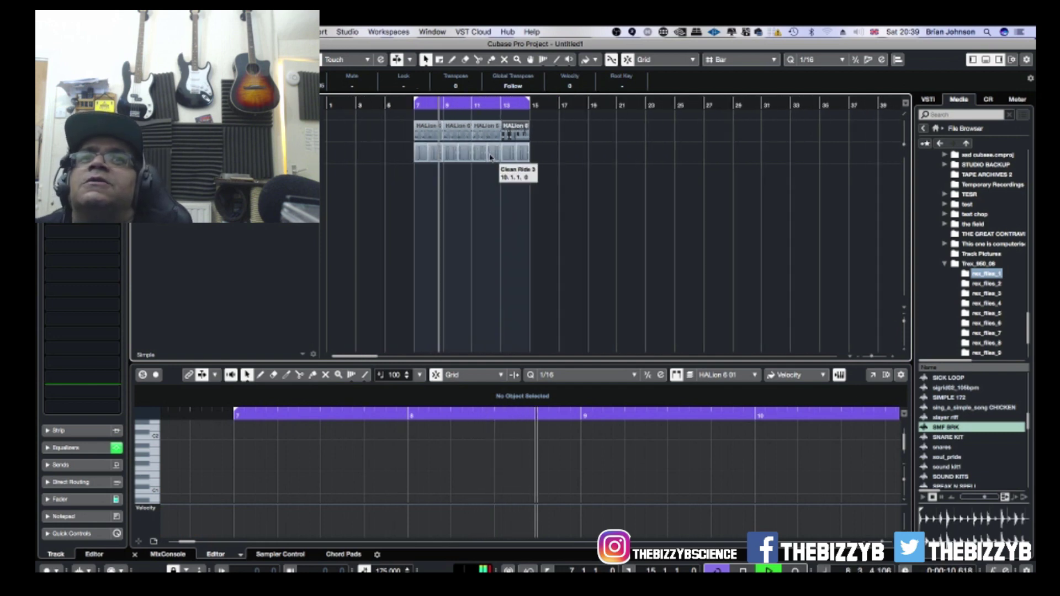
click(482, 217)
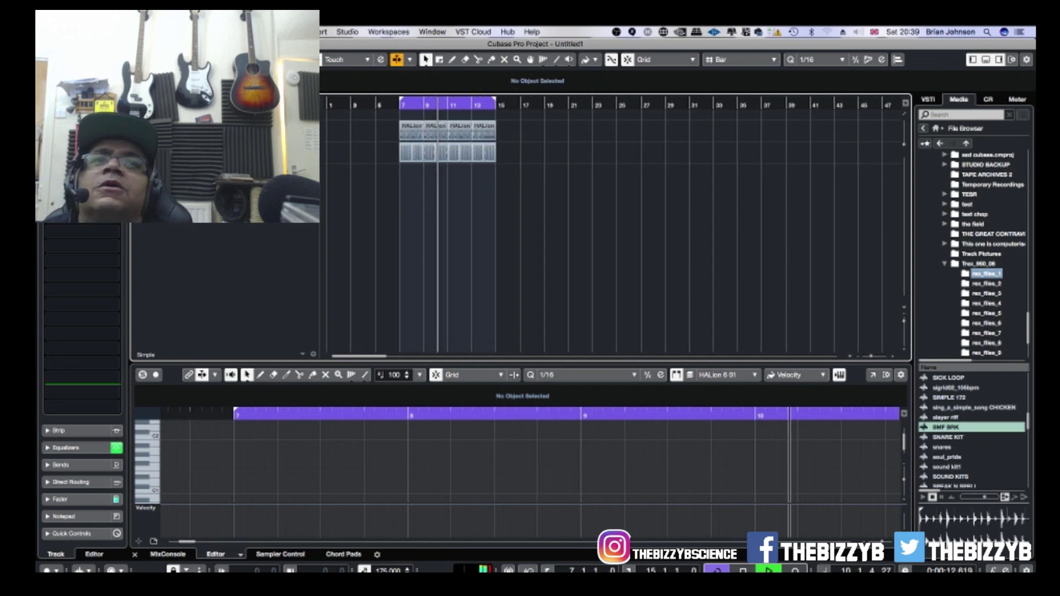
- Add Magneto II saturation to the Clean Ride 3 channel strip, increase its Saturate amount, and close the channel settings
key(e)
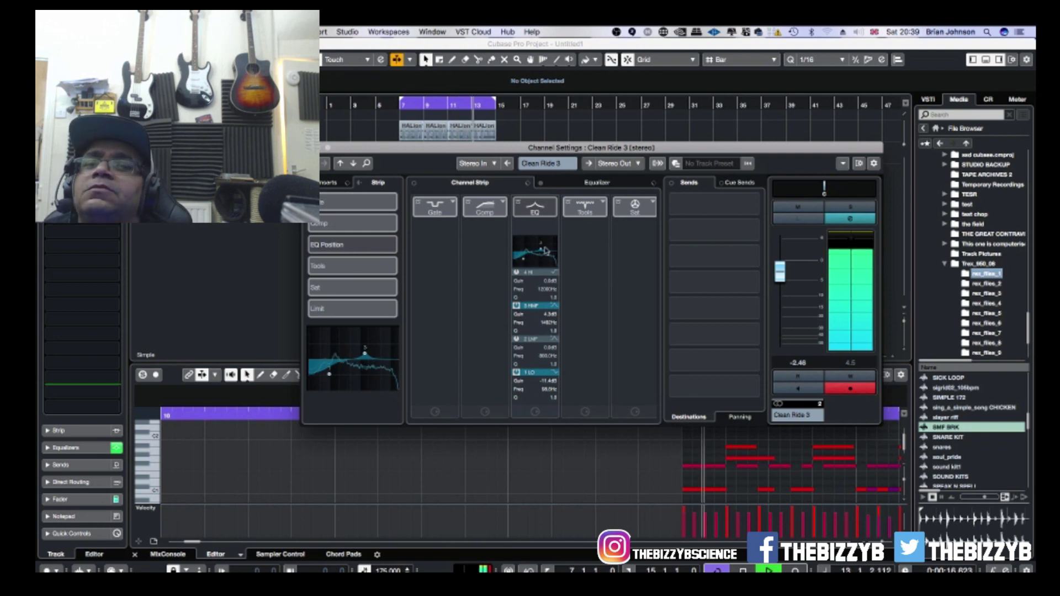
click(634, 207)
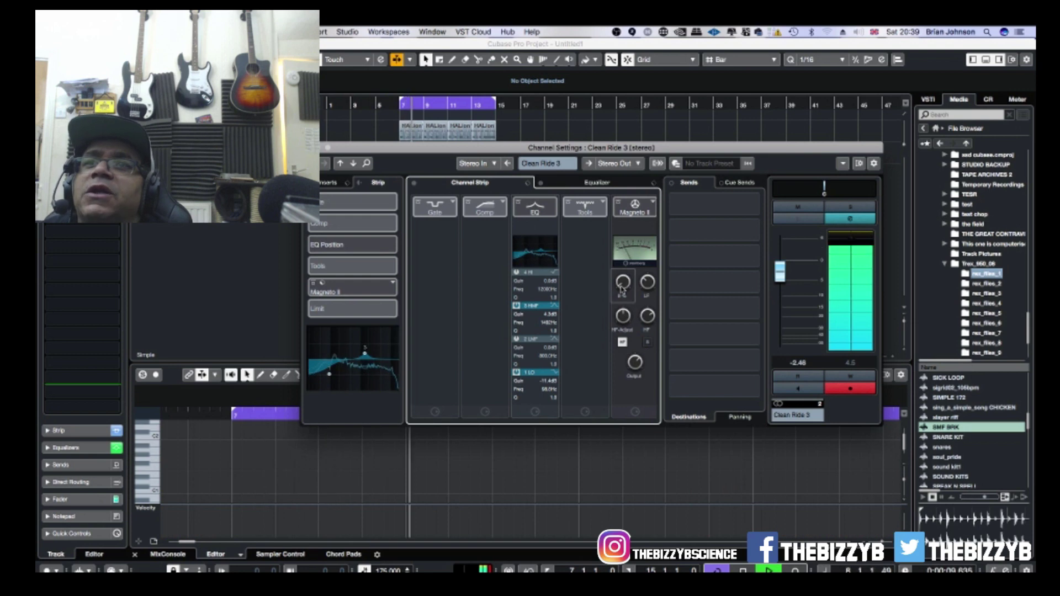
drag(623, 282, 614, 235)
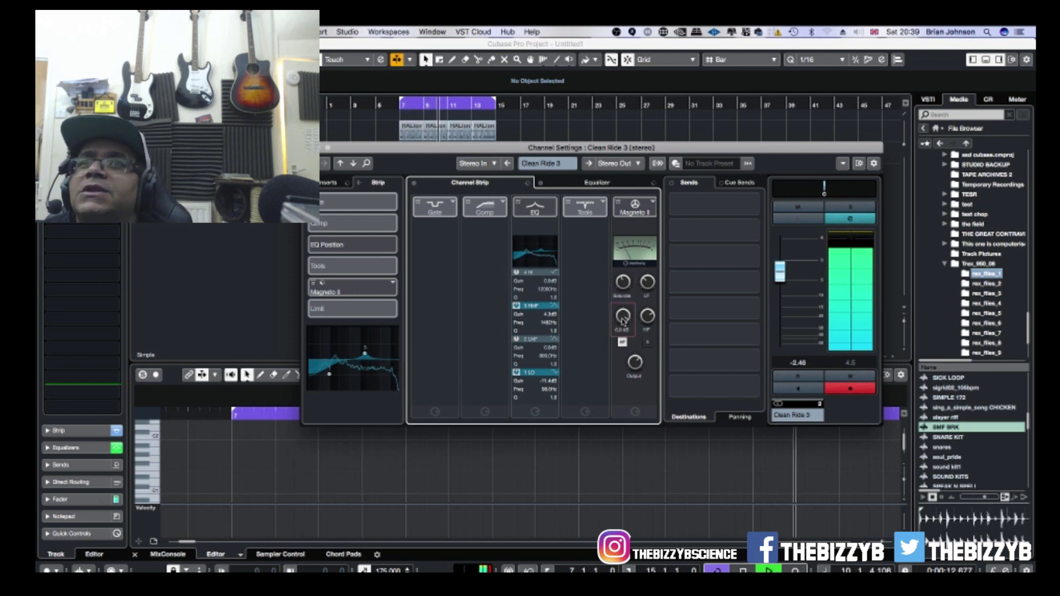
click(307, 147)
- Select the HALion 6 track and look through its audio inserts, audio fader and equalizer sections
click(190, 130)
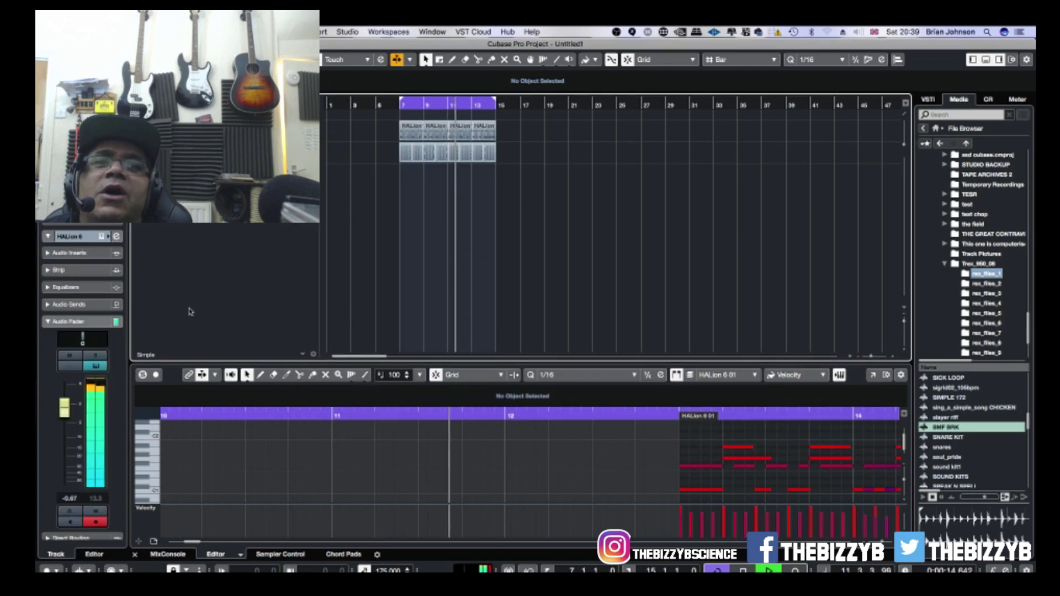
click(71, 252)
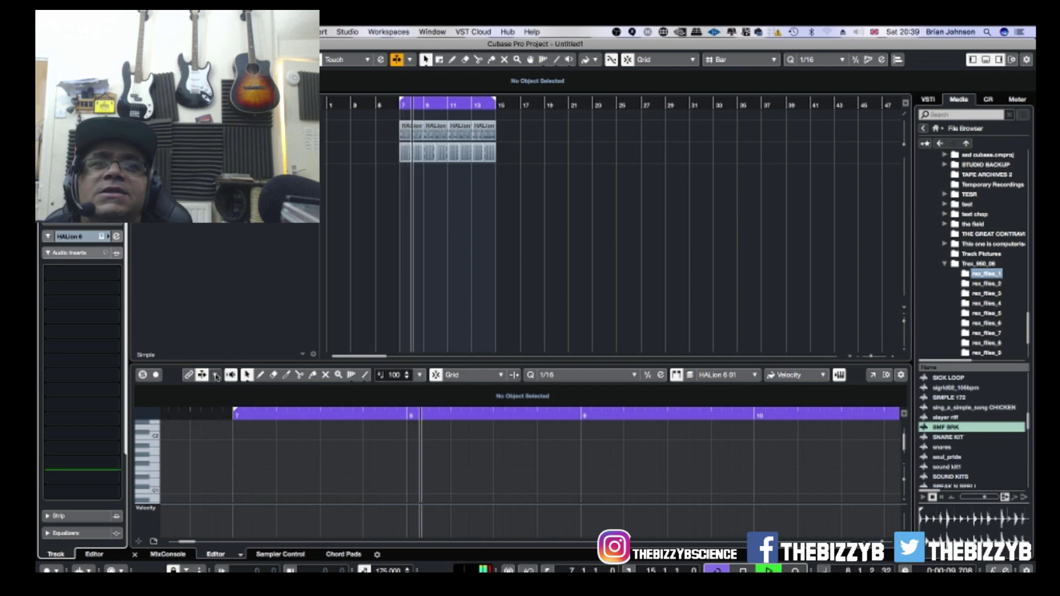
click(70, 240)
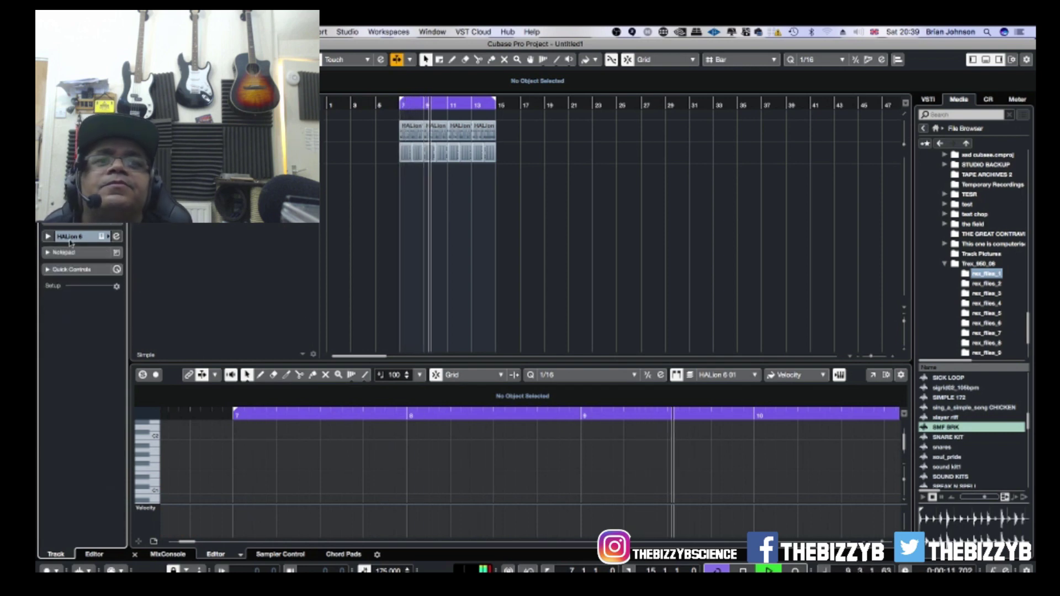
click(70, 241)
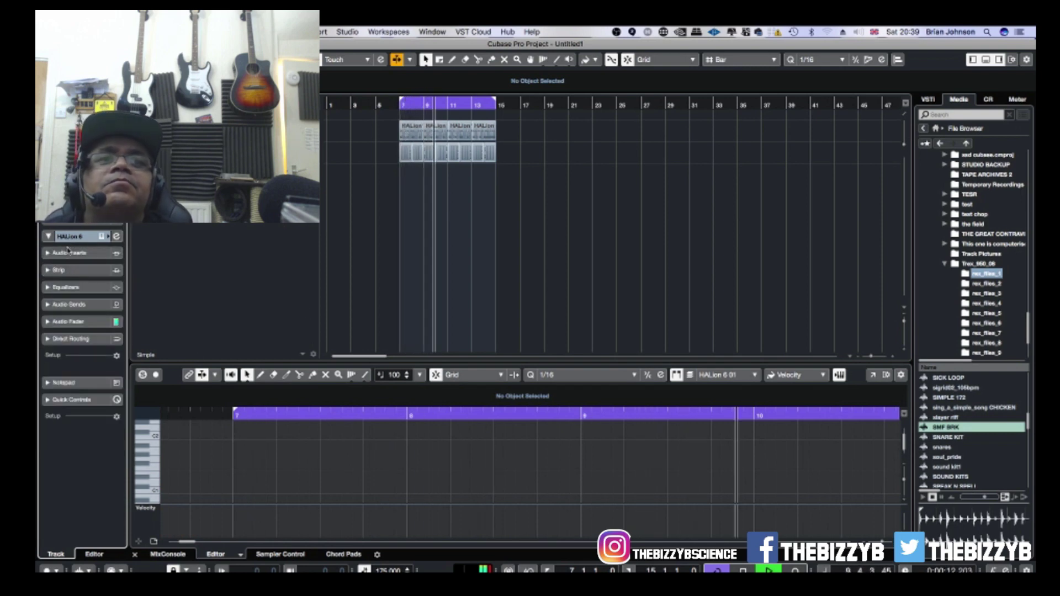
click(73, 321)
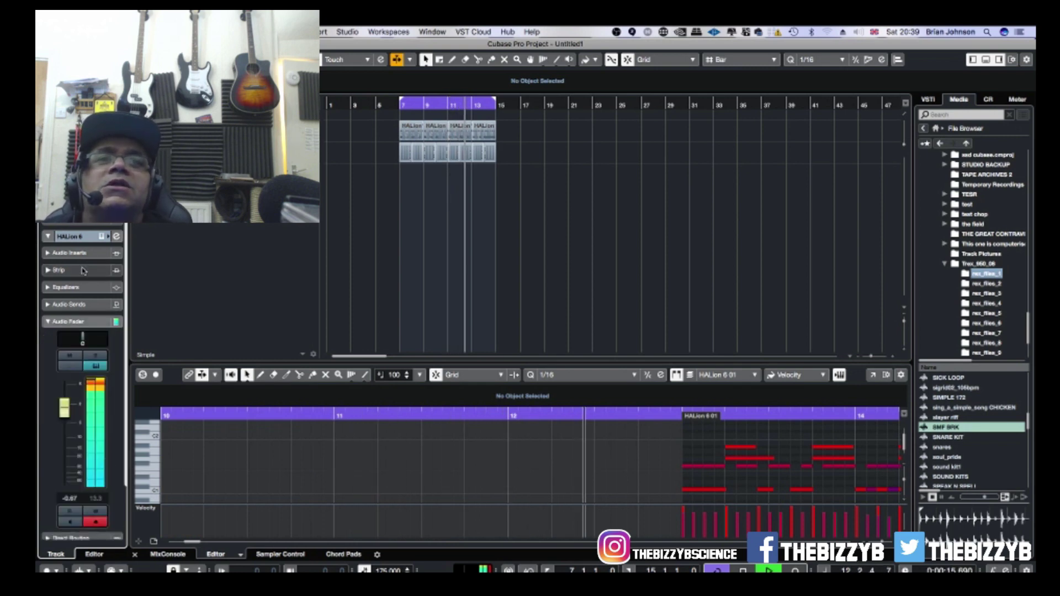
click(68, 323)
click(67, 323)
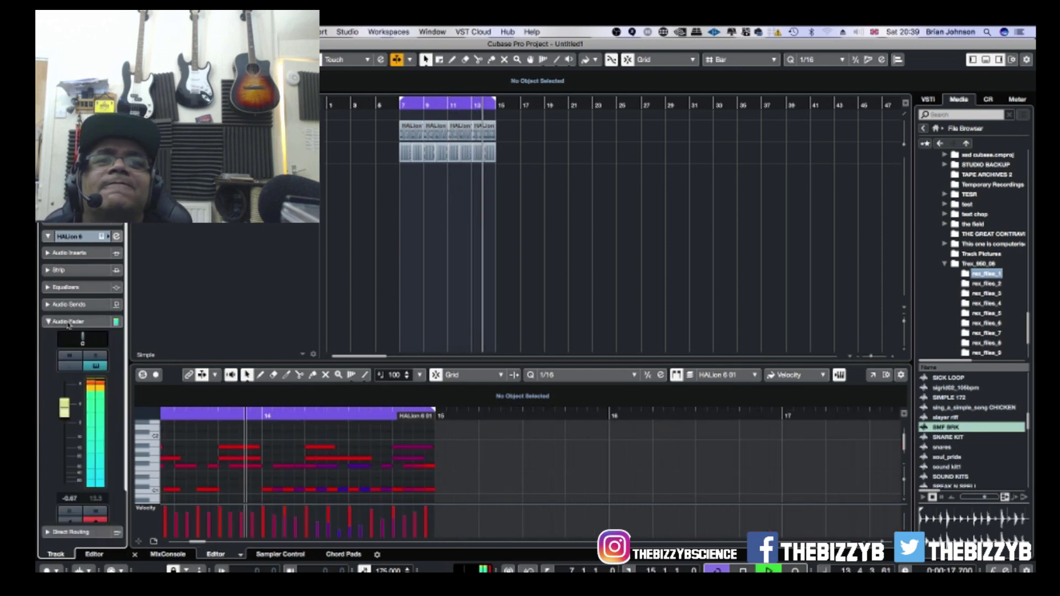
click(72, 287)
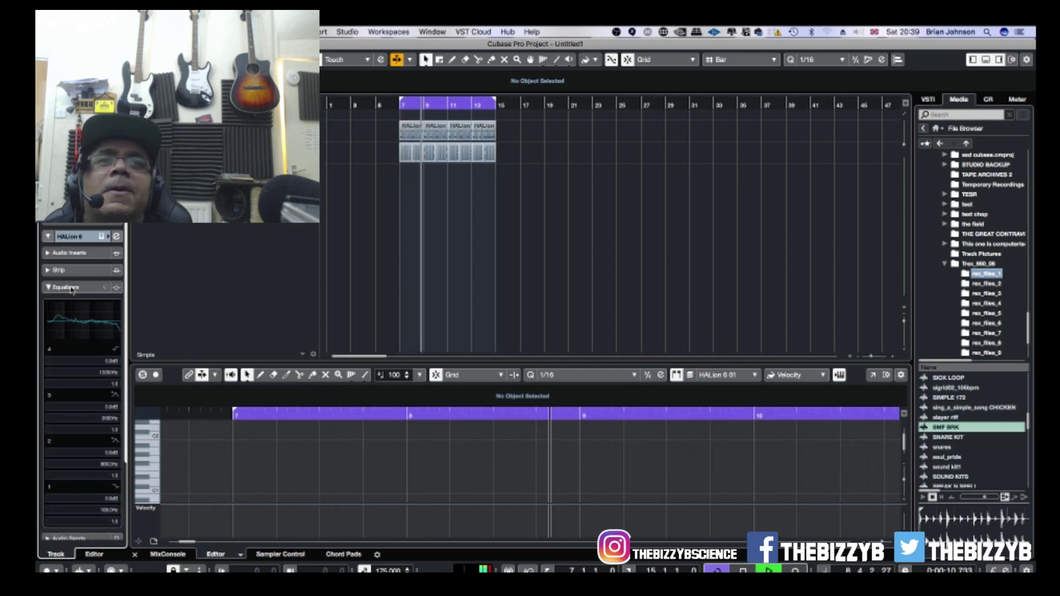
- Add Magneto II saturation to the HALion 6 01 channel strip, increase its Saturate amount, and move the settings window aside
click(117, 237)
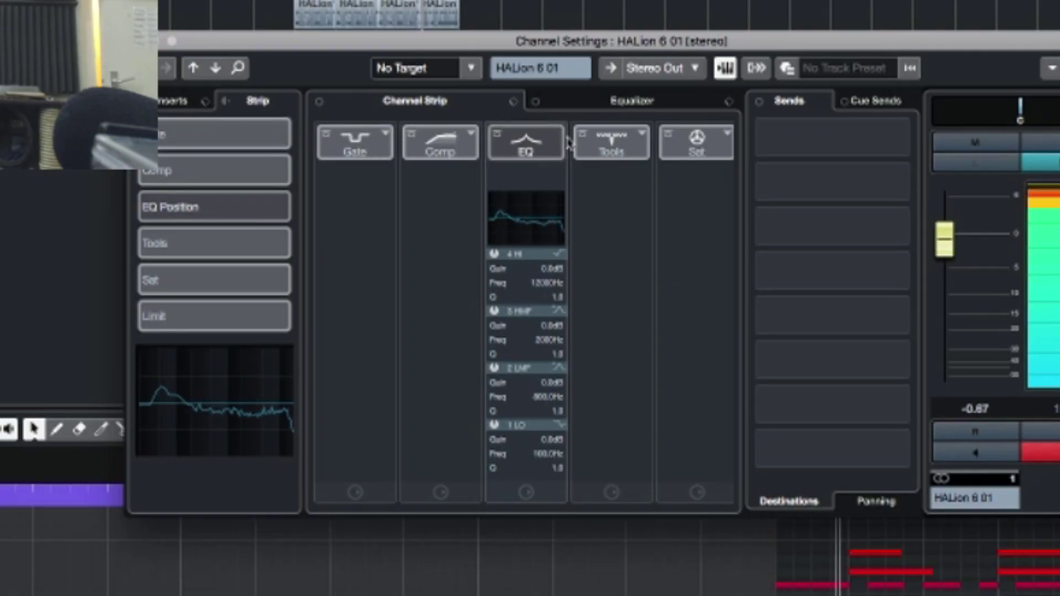
click(692, 145)
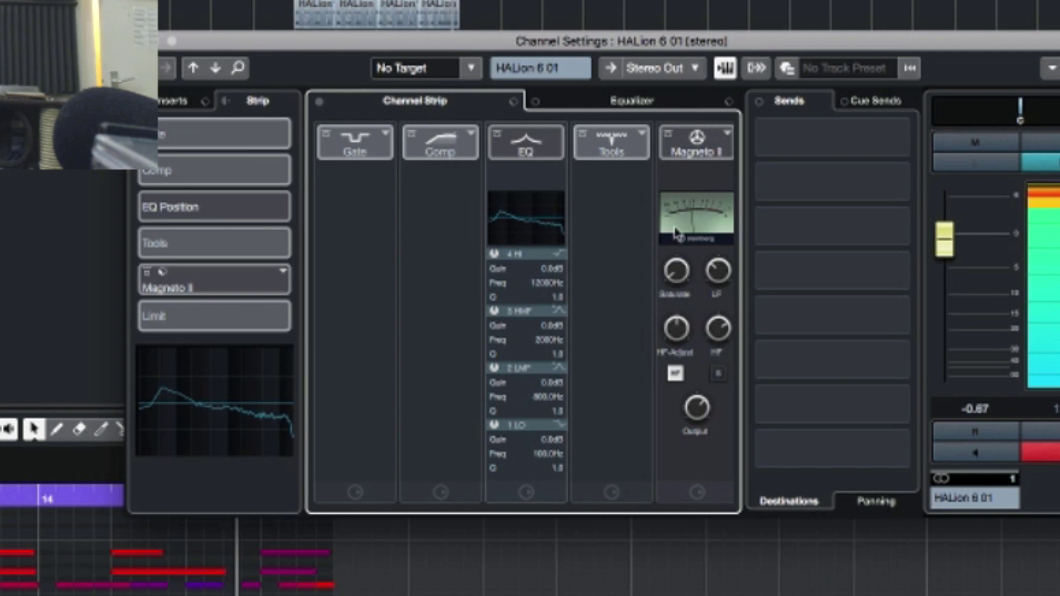
drag(670, 278, 681, 215)
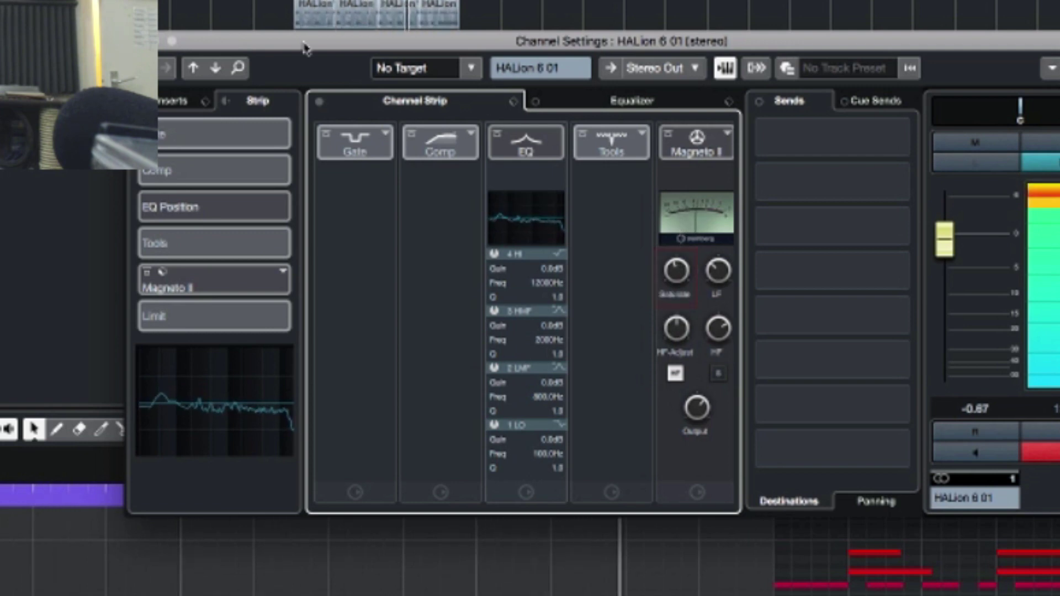
drag(303, 49, 953, 7)
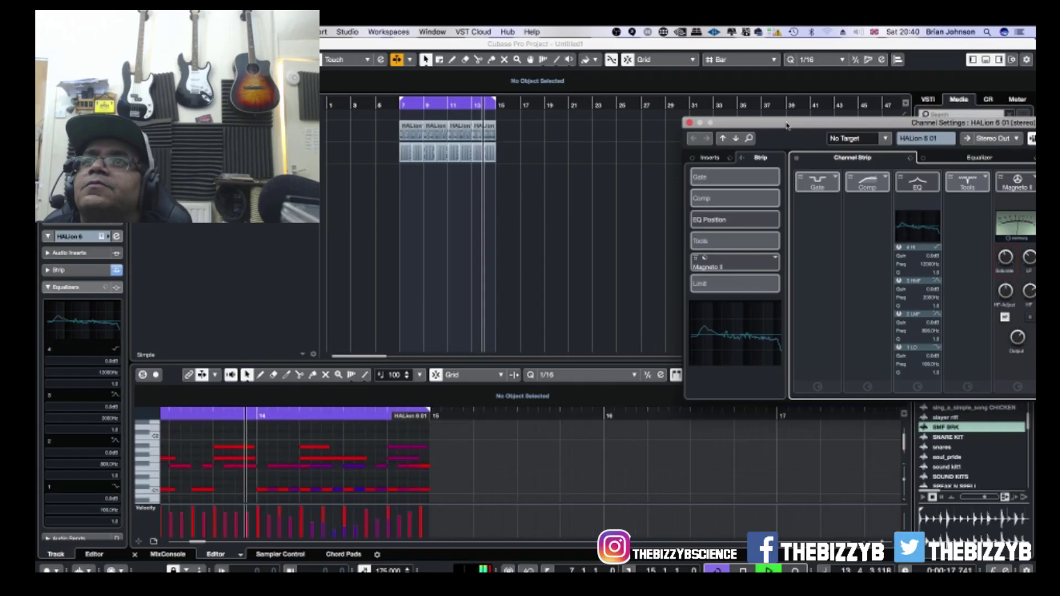
- Close the HALion 6 01 channel settings and add a stereo effect track named reverb with UAD DreamVerb, routed to Stereo Out
drag(787, 126, 598, 233)
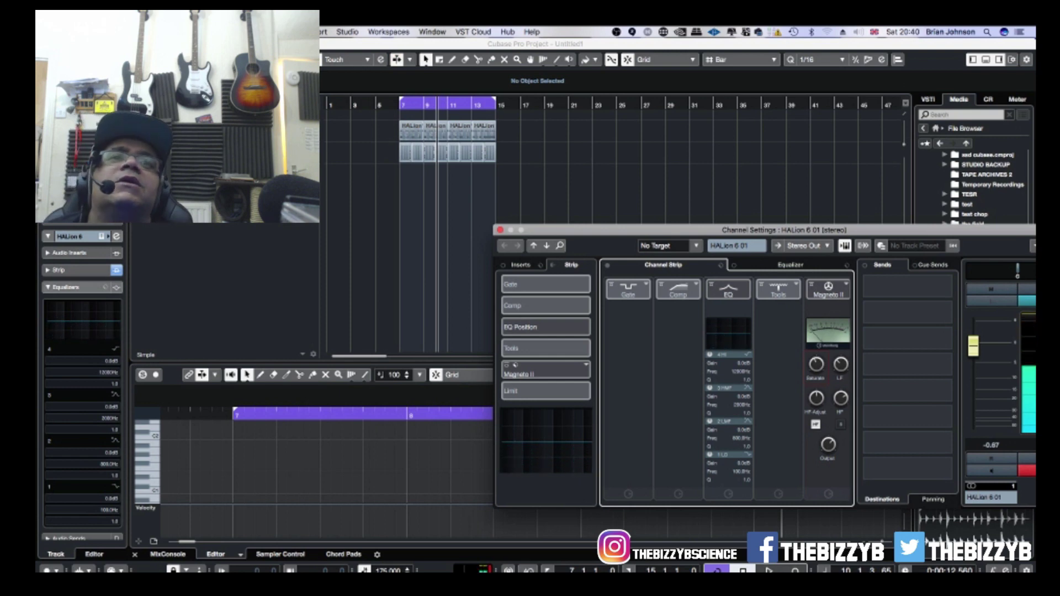
key(super+w)
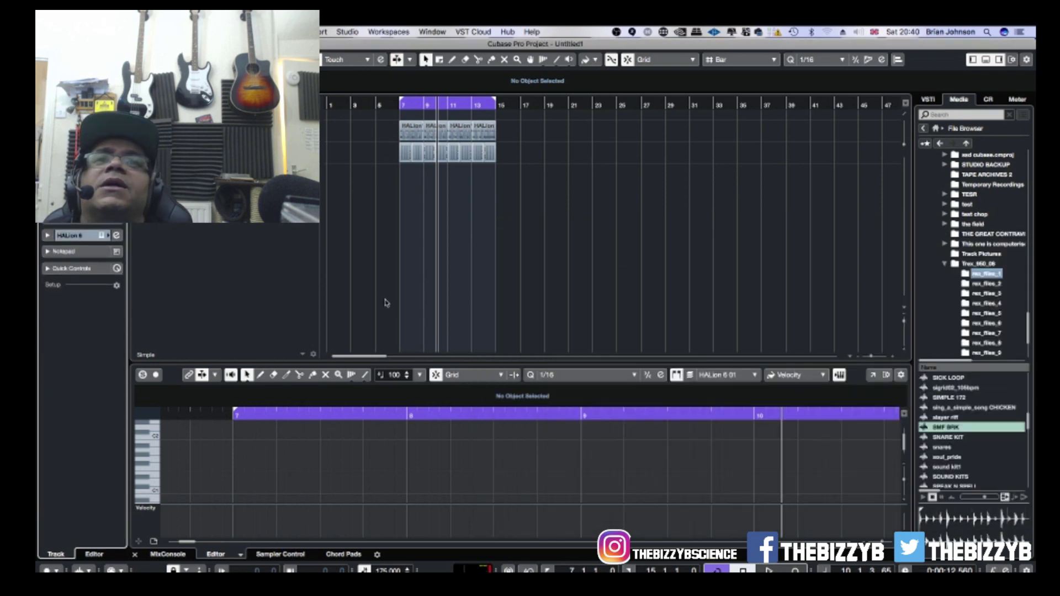
right_click(262, 256)
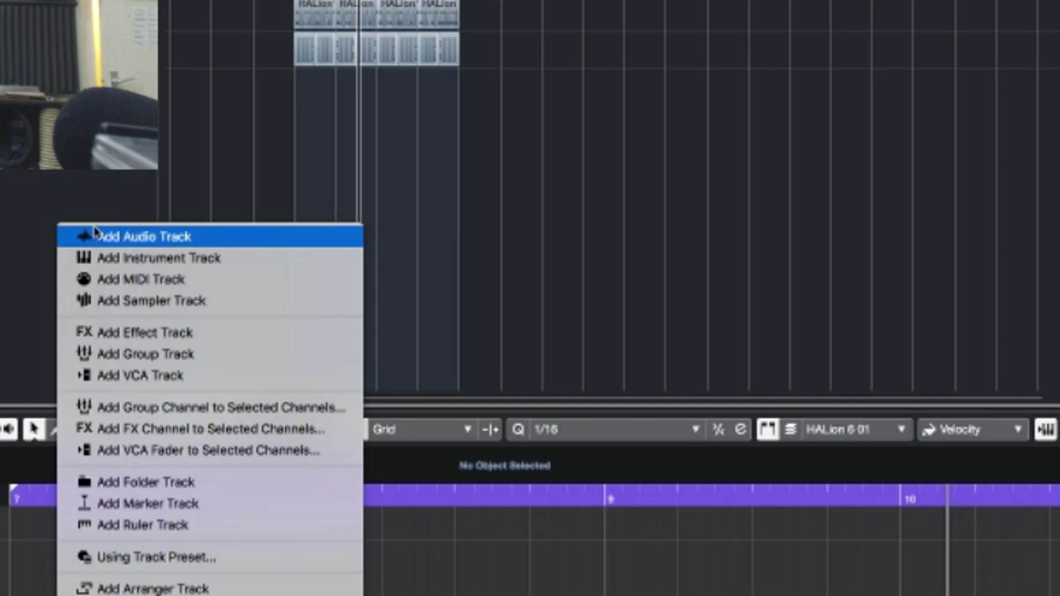
click(166, 337)
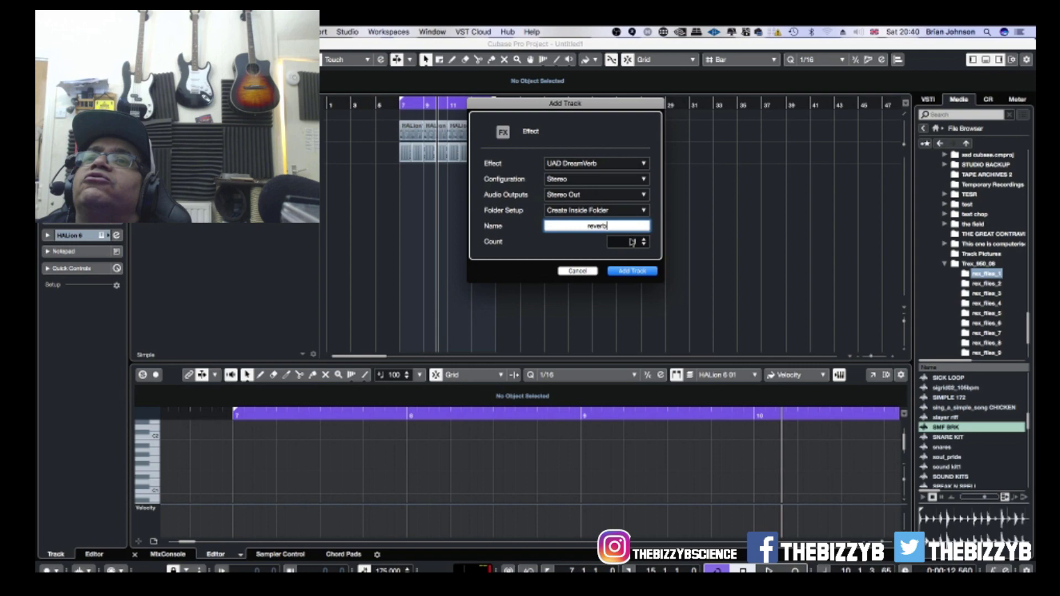
click(633, 271)
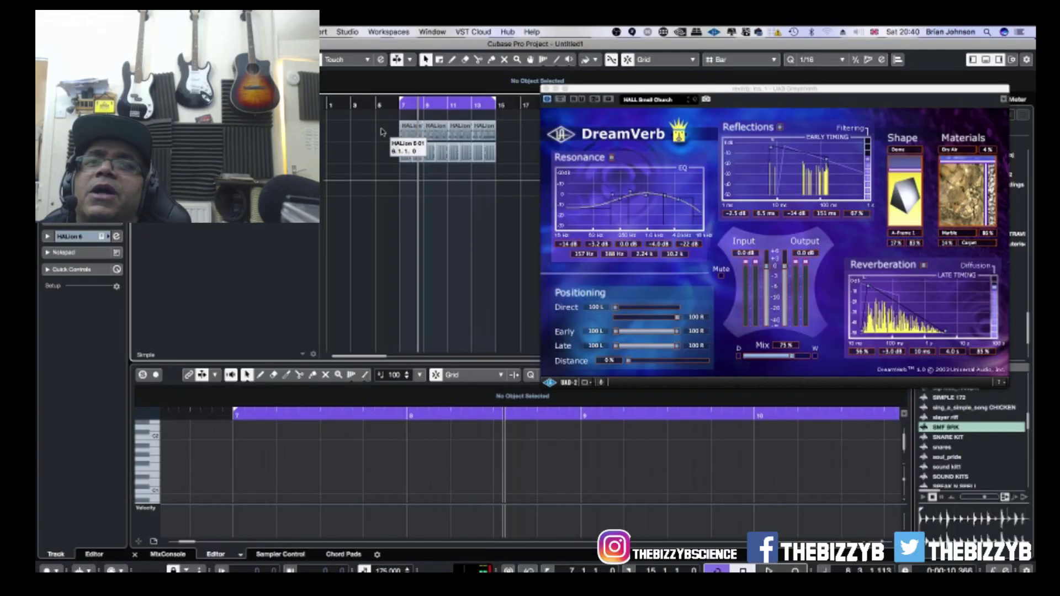
- Play the loop from its start and listen to the drums, then stop playback
drag(380, 132, 333, 133)
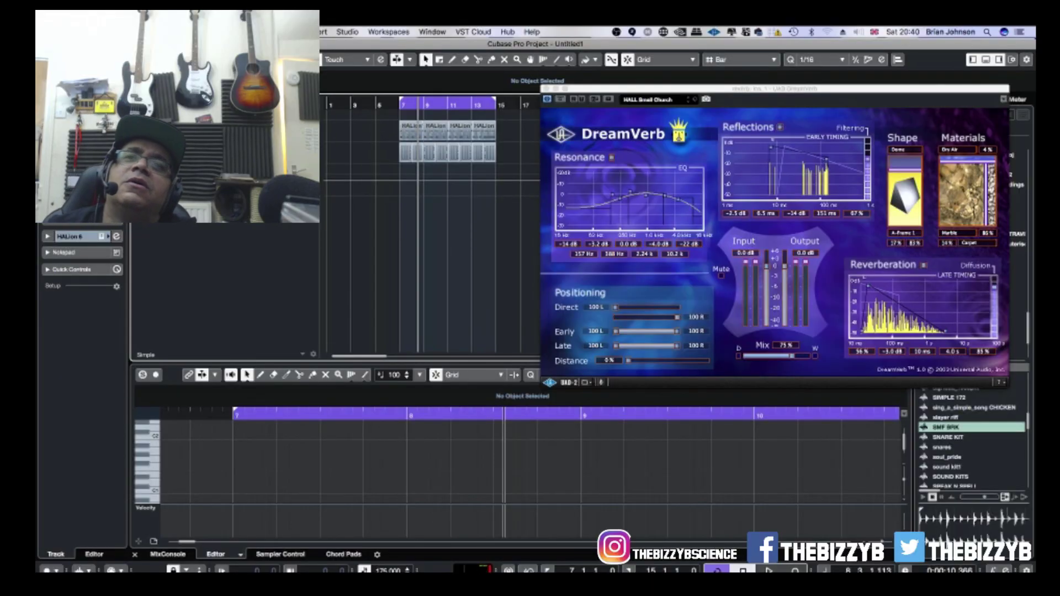
key(KP_1)
key(space)
key(space)
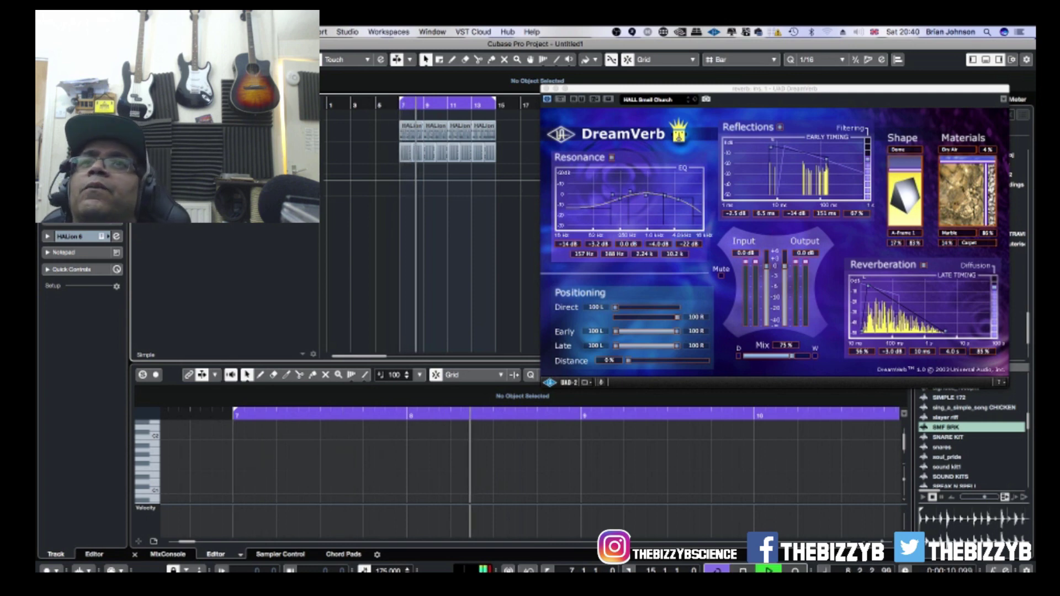
key(space)
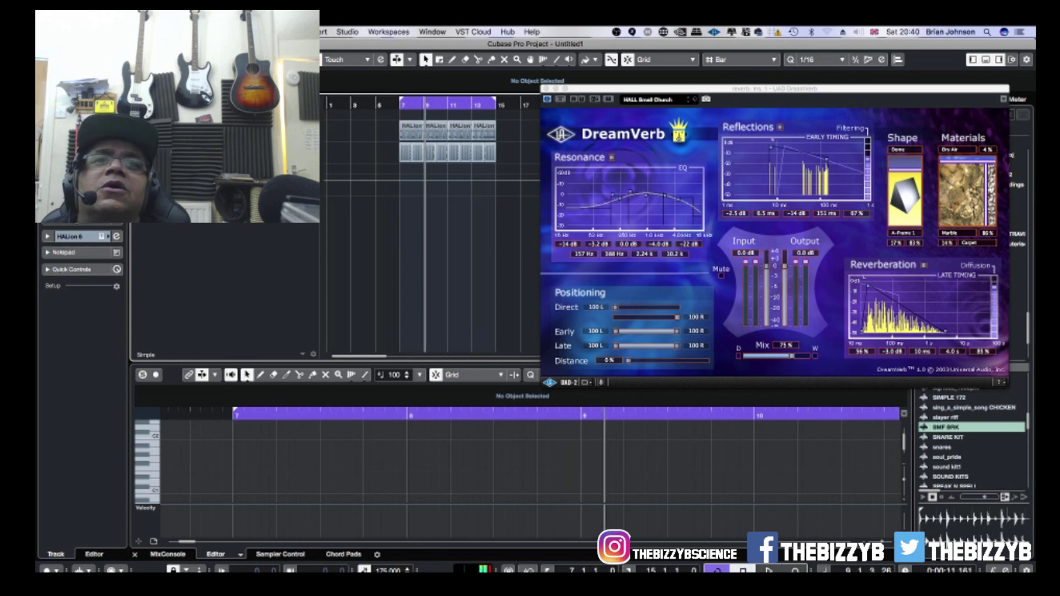
- Open the HALion 6 channel settings, move the DreamVerb window out of the way, and add the Standard Compressor to the channel strip
click(63, 239)
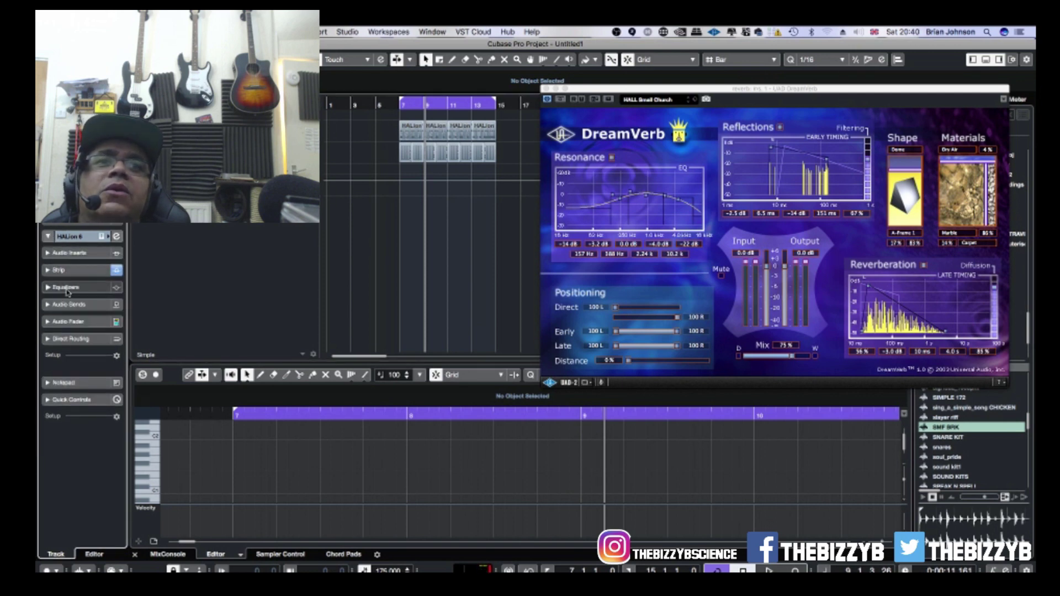
click(69, 322)
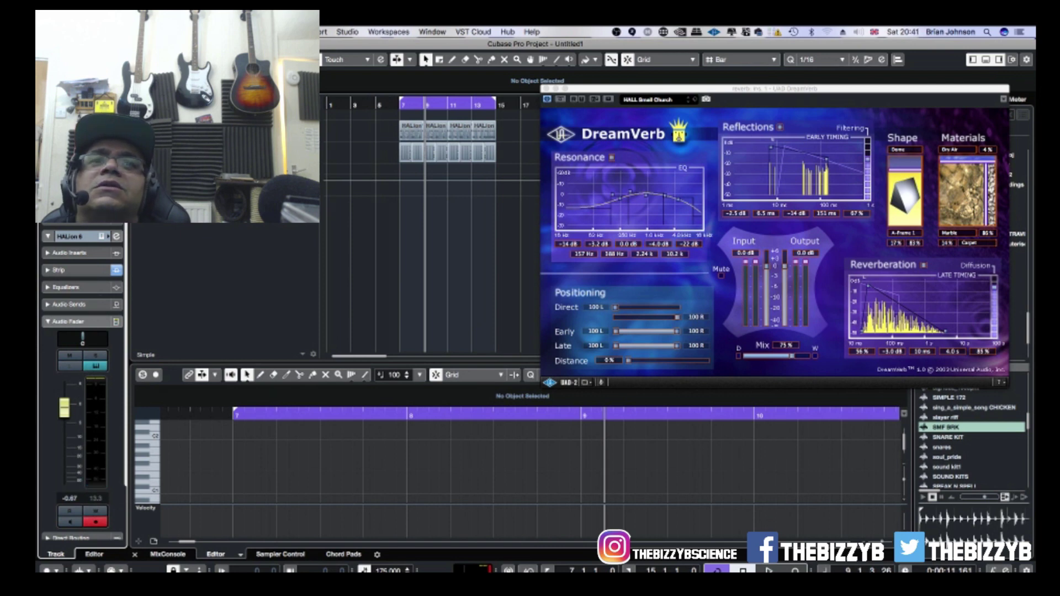
click(117, 236)
drag(607, 91, 590, 432)
click(678, 290)
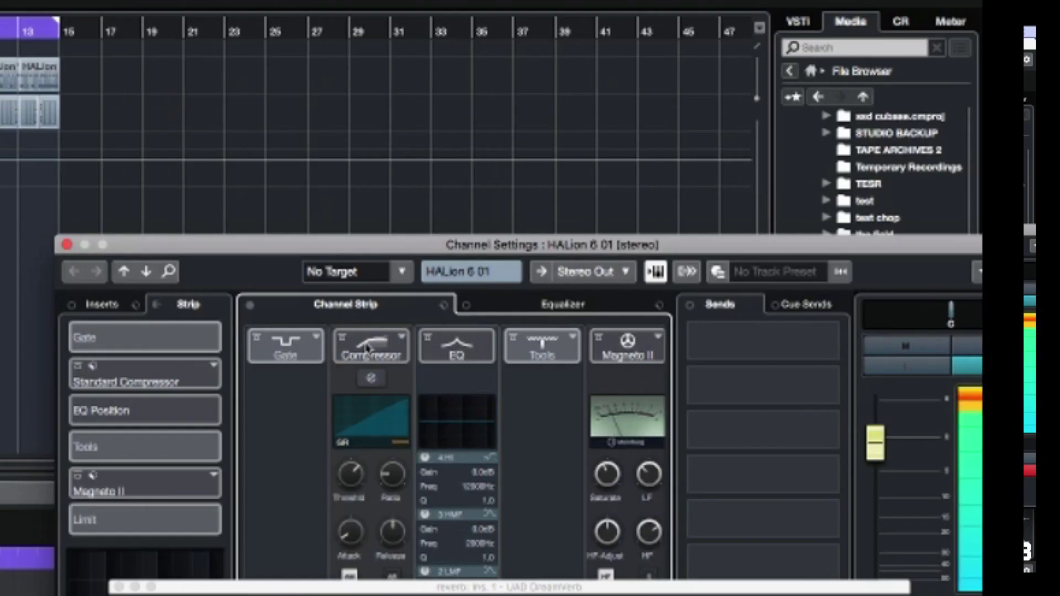
- Lower the compressor's Release on the HALion 6 01 strip while checking the loop, and close the channel settings
drag(274, 244, 59, 6)
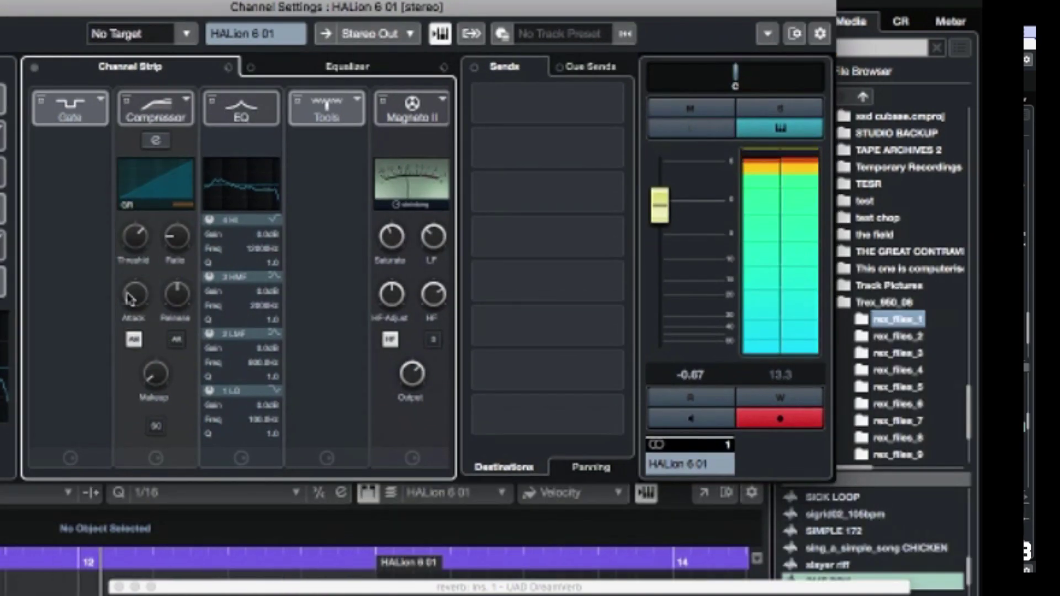
mouse_move(175, 240)
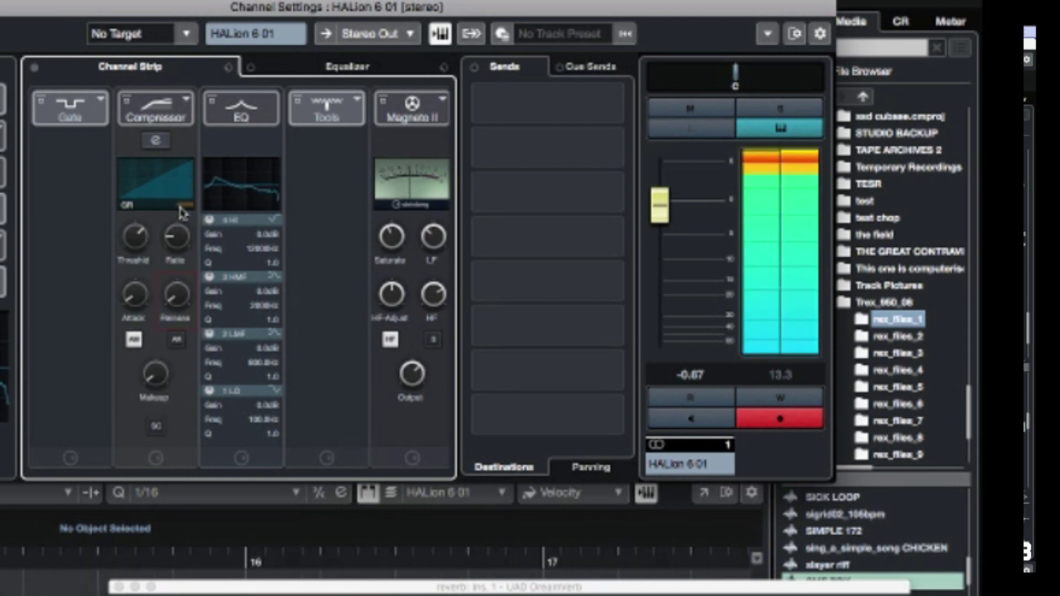
key(space)
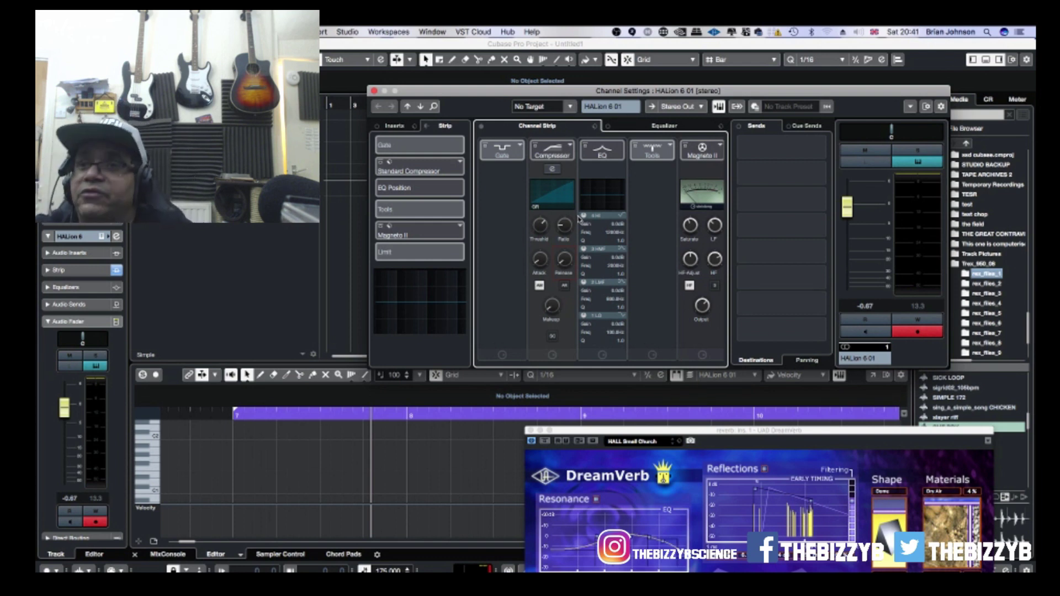
key(space)
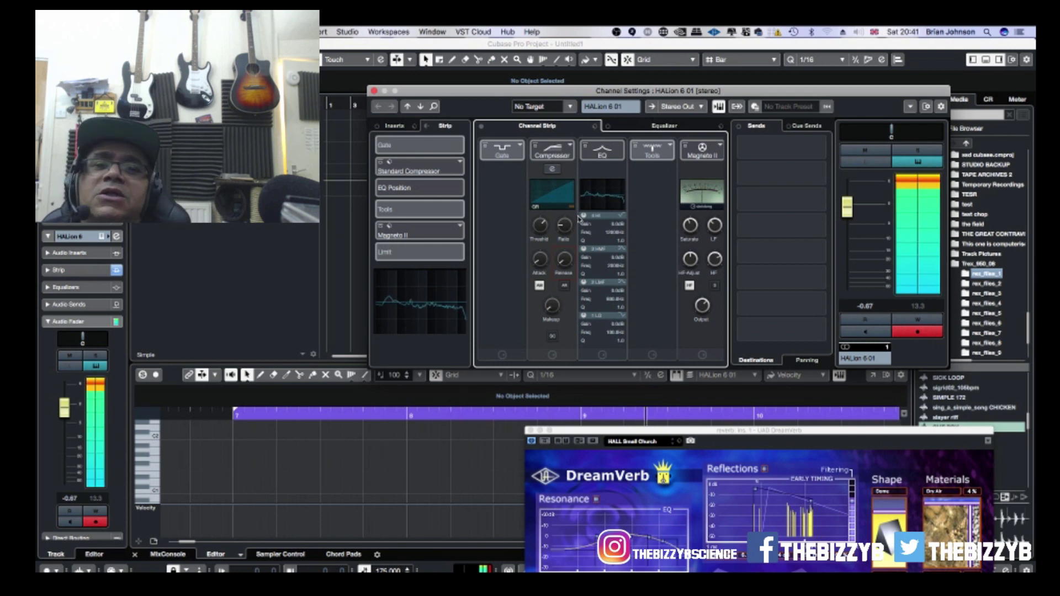
click(374, 90)
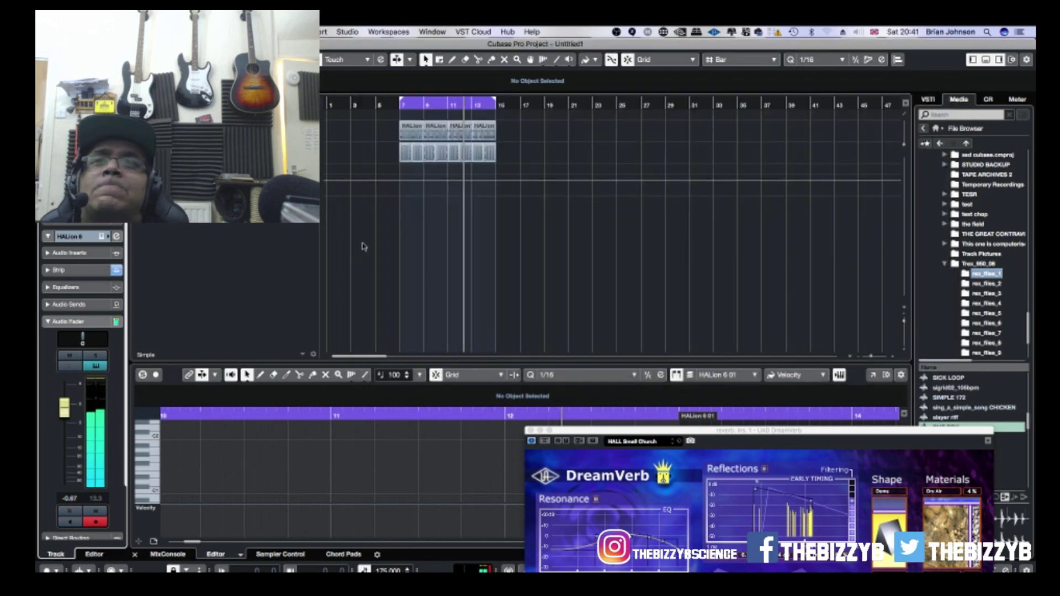
- Select the first HALion part in the arrangement, and copy the VEH1 Hard Kick - 003 program in the HALion 6 instrument
drag(408, 135, 410, 138)
right_click(585, 134)
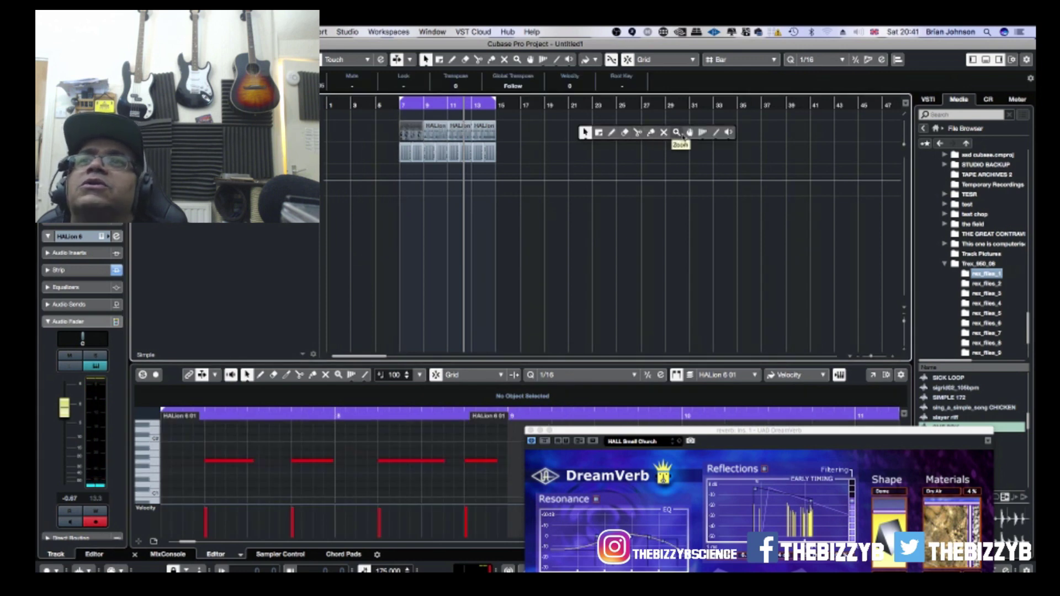
click(525, 202)
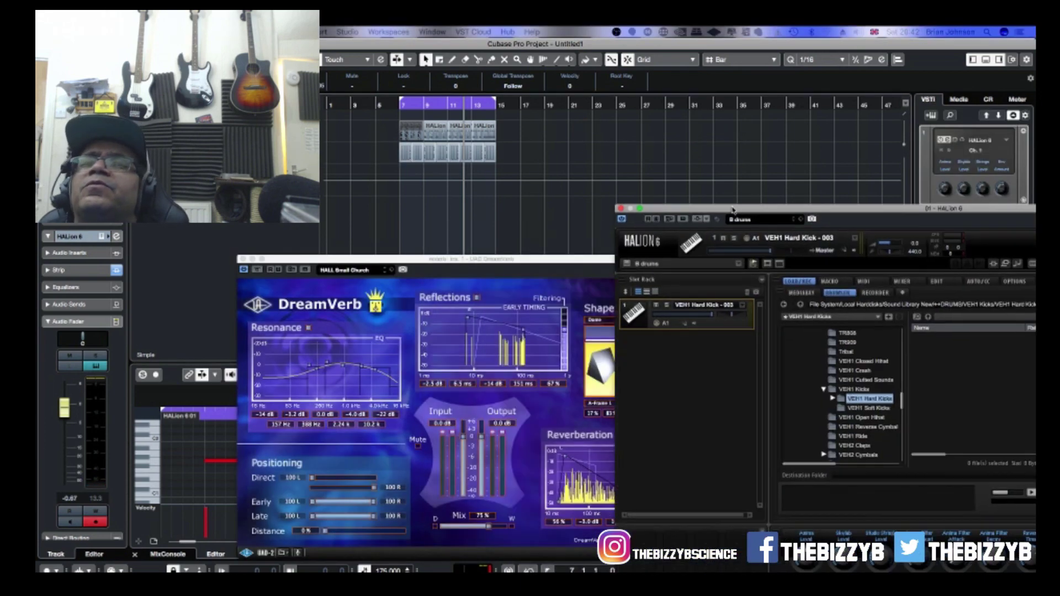
drag(732, 209, 394, 137)
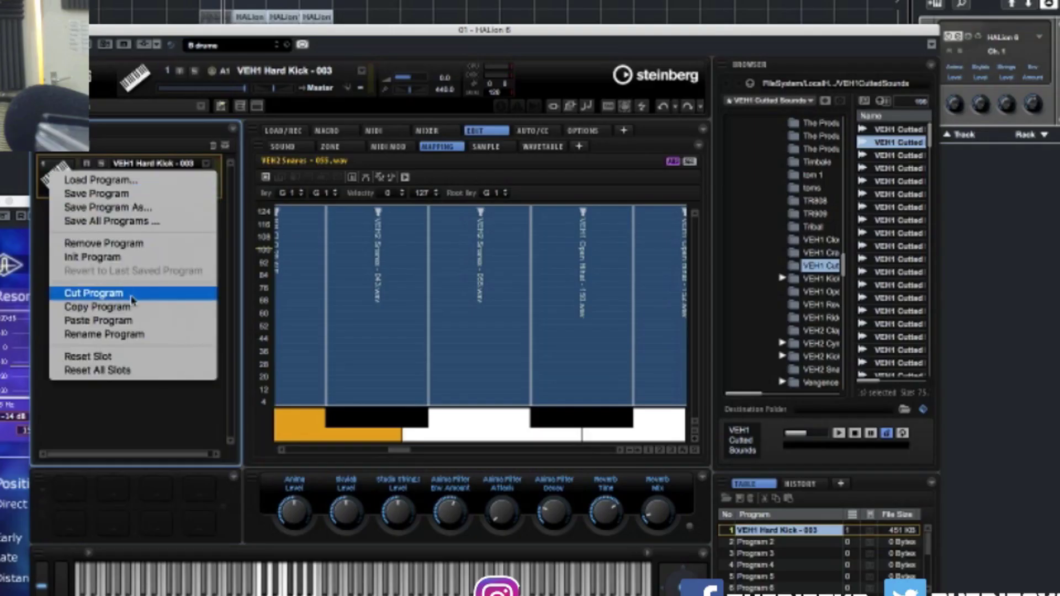
click(135, 307)
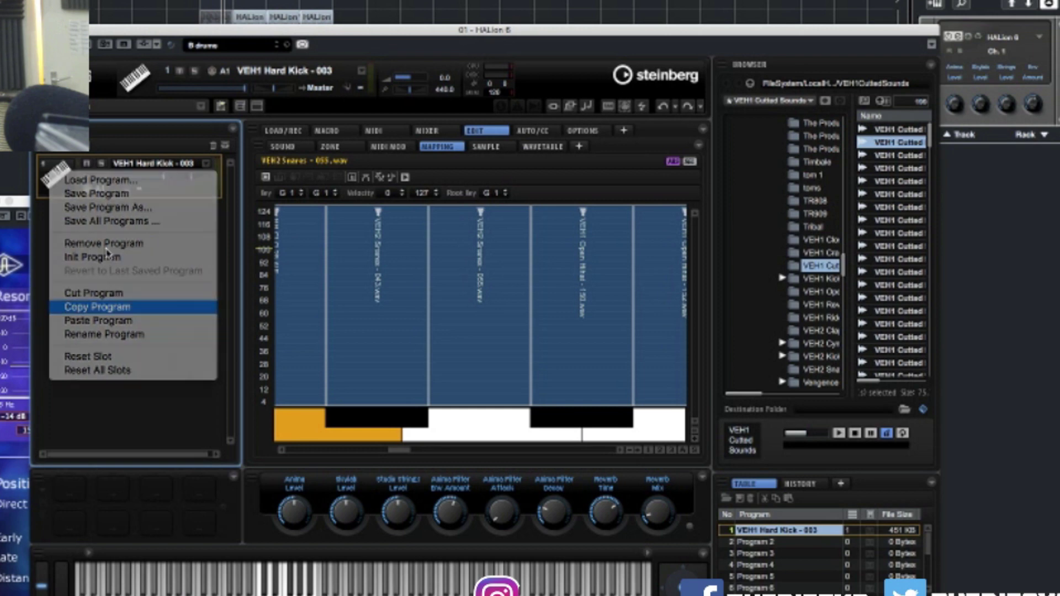
- Try to paste the copied program onto the first slot of the HALion slot rack
right_click(72, 186)
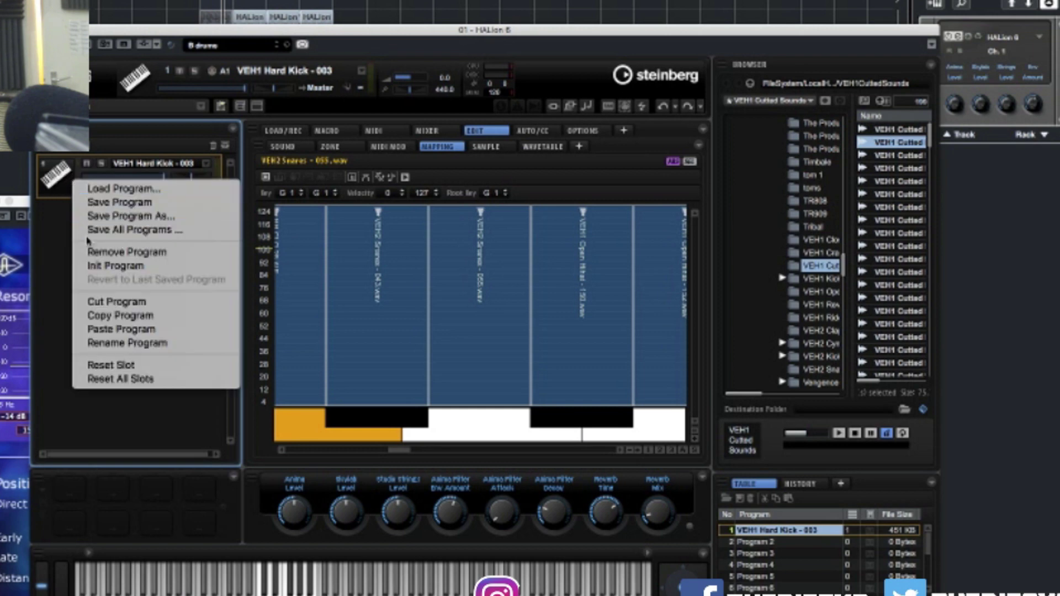
click(120, 330)
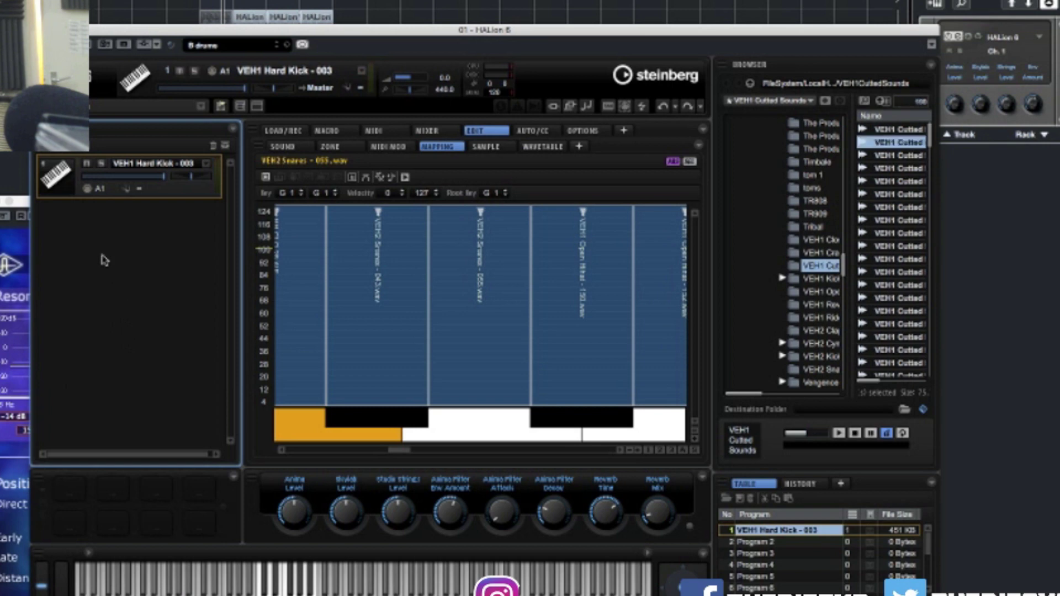
right_click(51, 185)
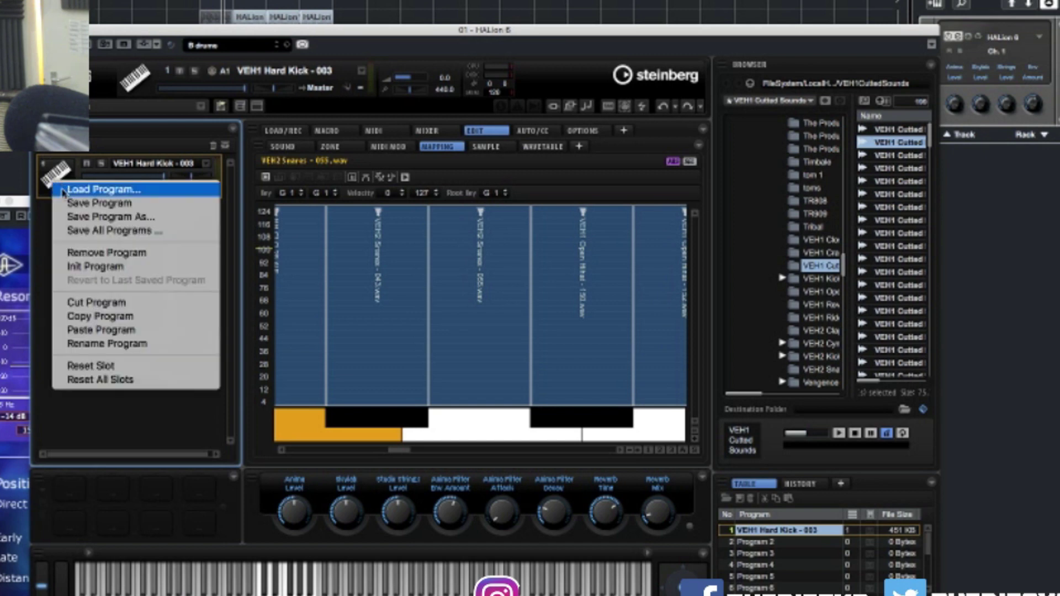
click(48, 242)
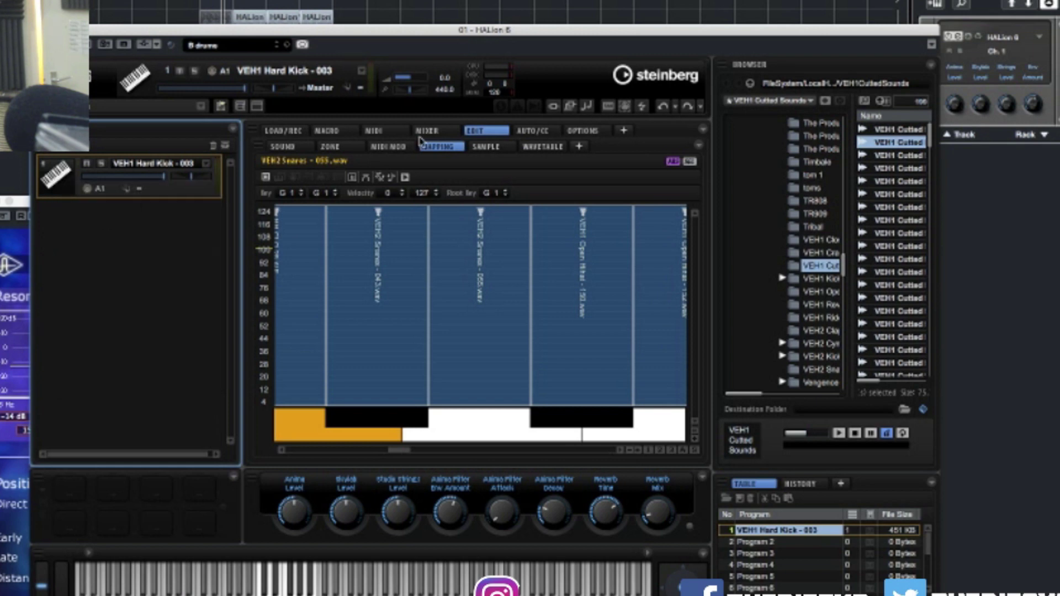
- Load VEH2 Snares - 006 from the VEH2 Snares folder into slot 2, and paste the copied VEH1 Hard Kick - 003 program over it
click(910, 233)
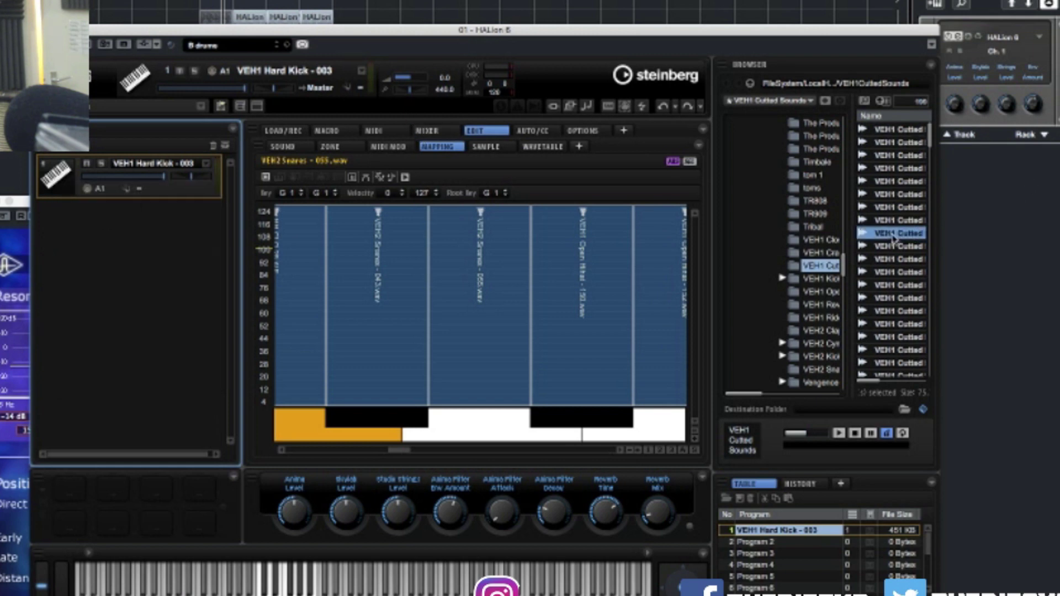
click(888, 155)
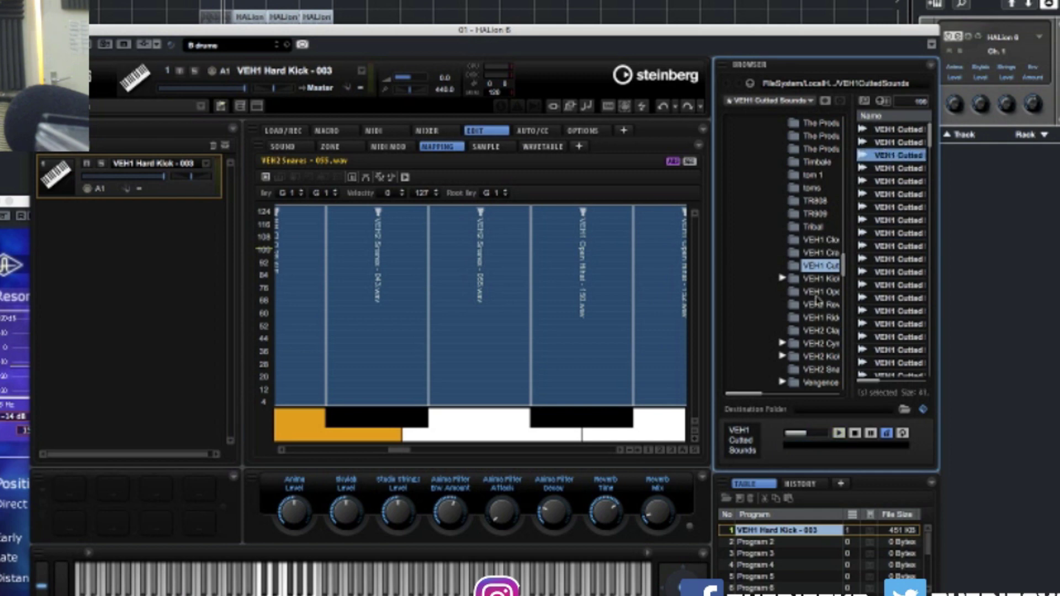
drag(755, 394, 771, 394)
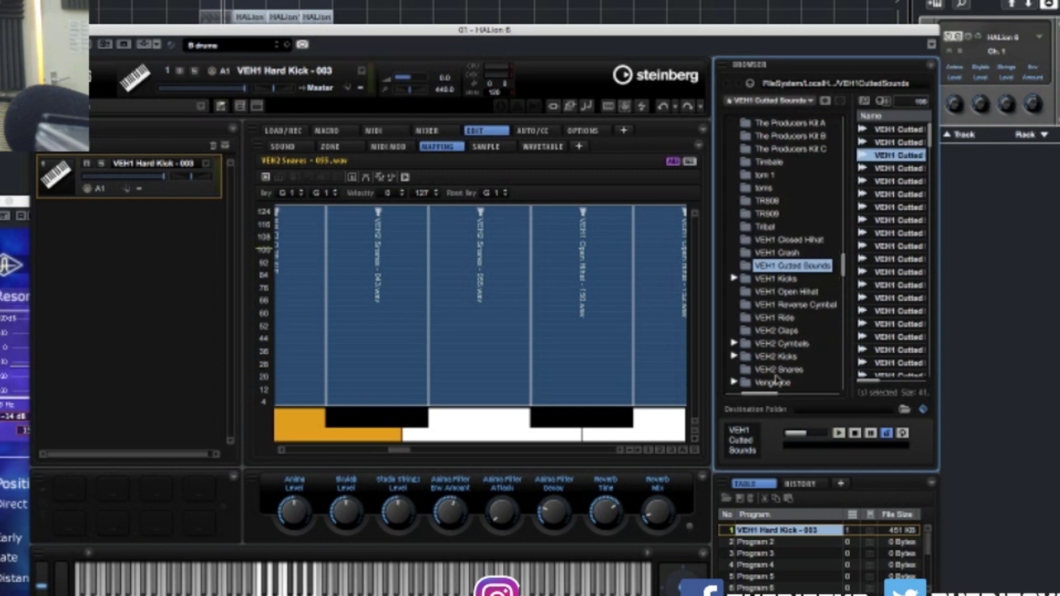
drag(878, 193, 151, 328)
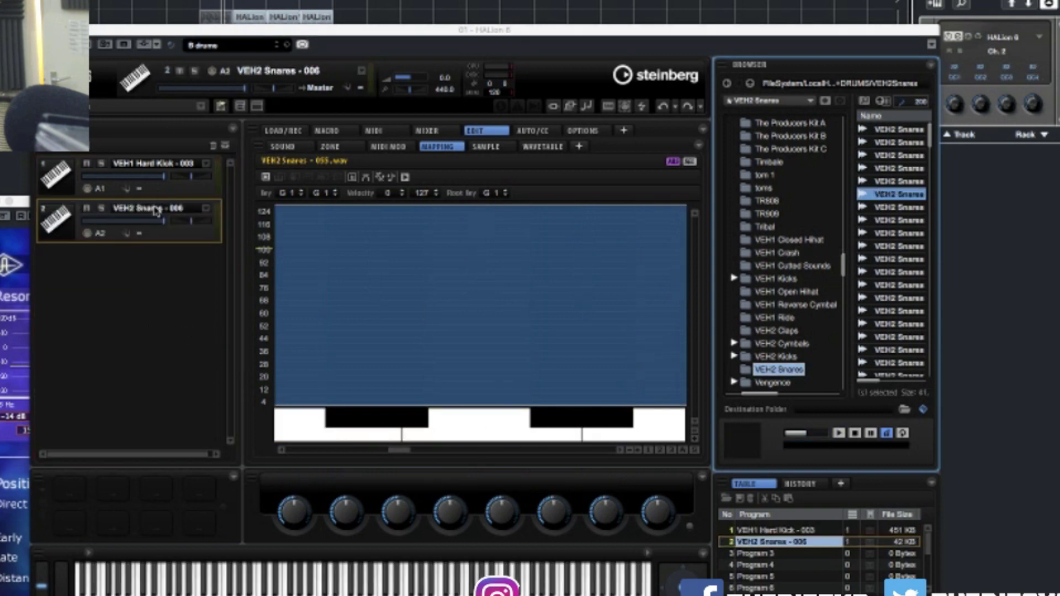
right_click(101, 222)
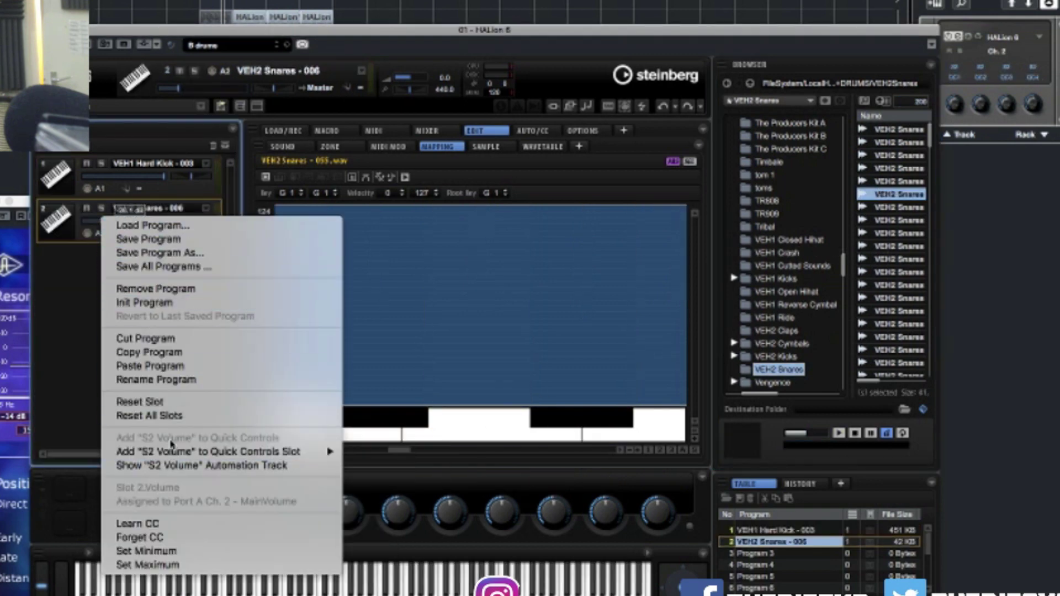
click(179, 366)
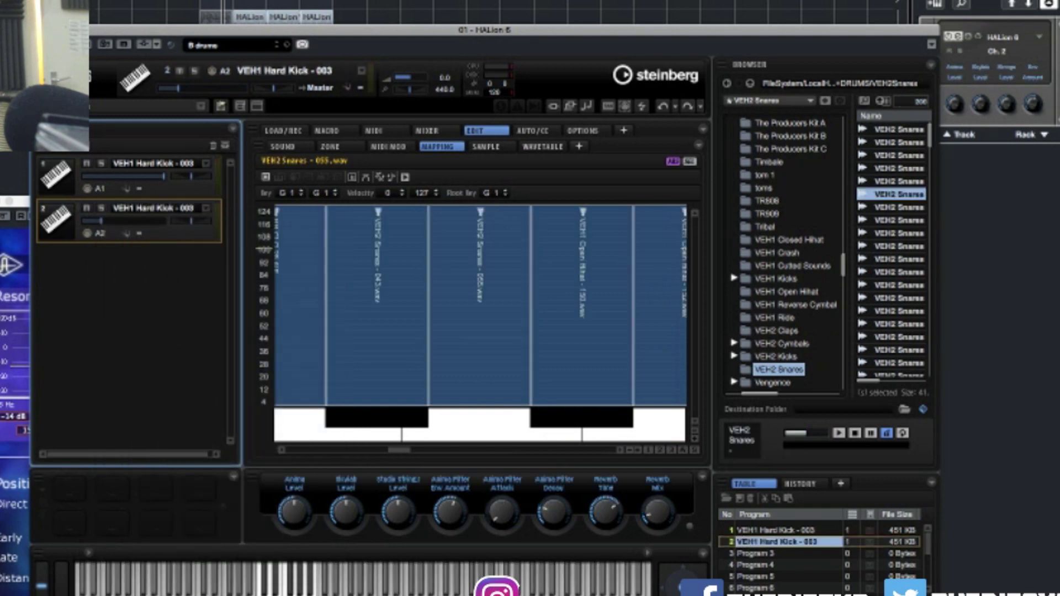
- Add one MIDI track to the project
right_click(10, 24)
mouse_move(129, 36)
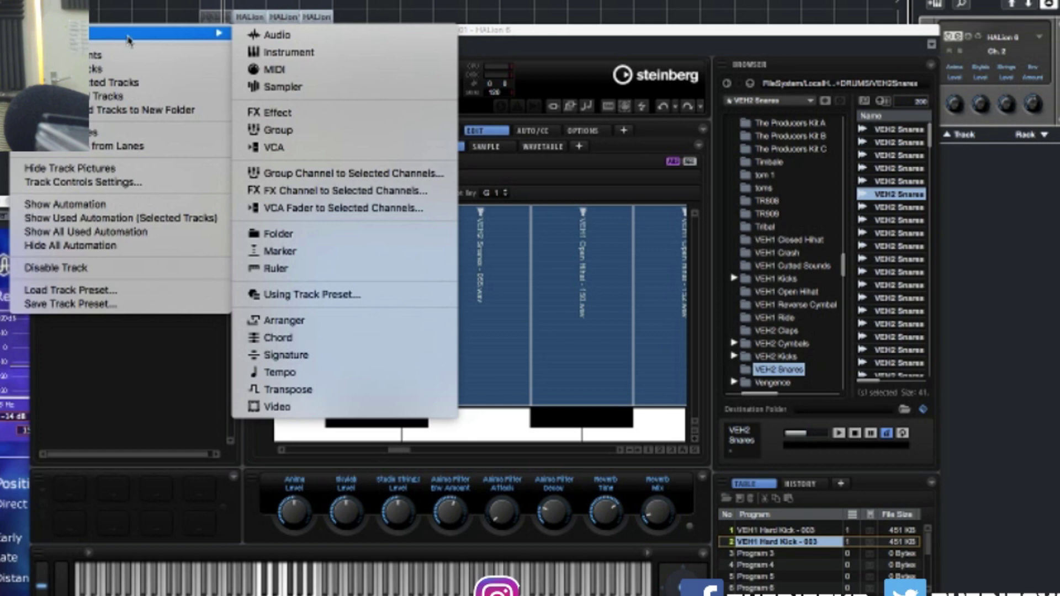
click(273, 69)
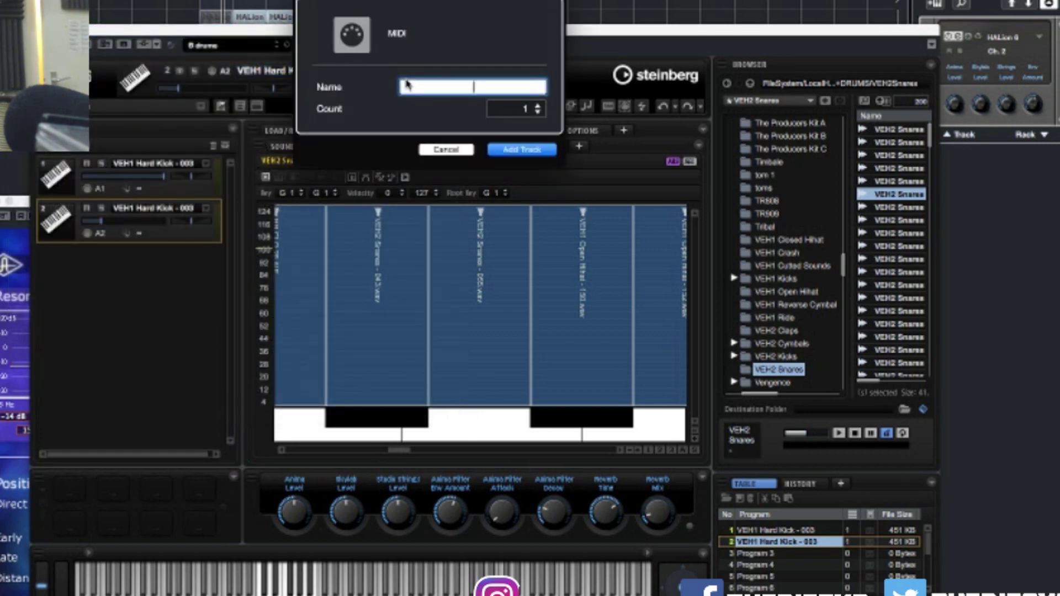
key(Return)
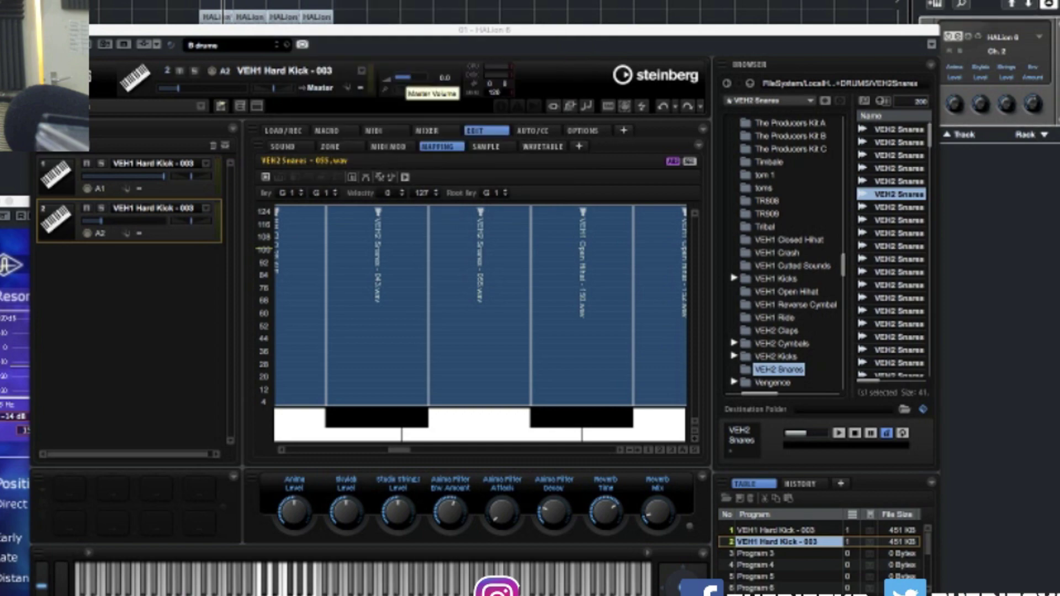
- Copy the four HALion parts in bars 7 to 15 onto the snare MIDI track directly below
drag(111, 35, 636, 85)
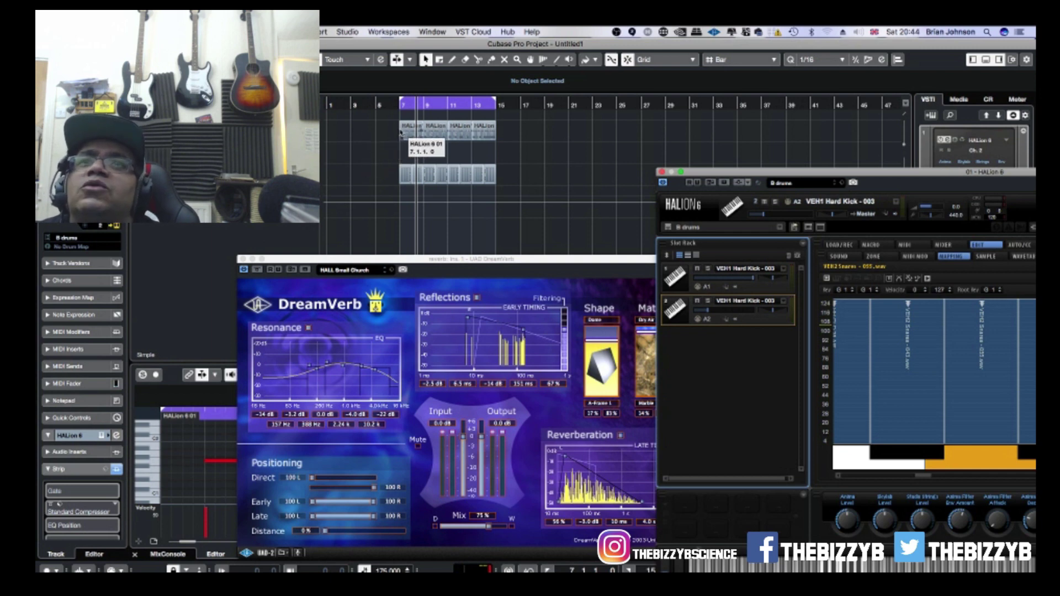
drag(532, 139, 389, 139)
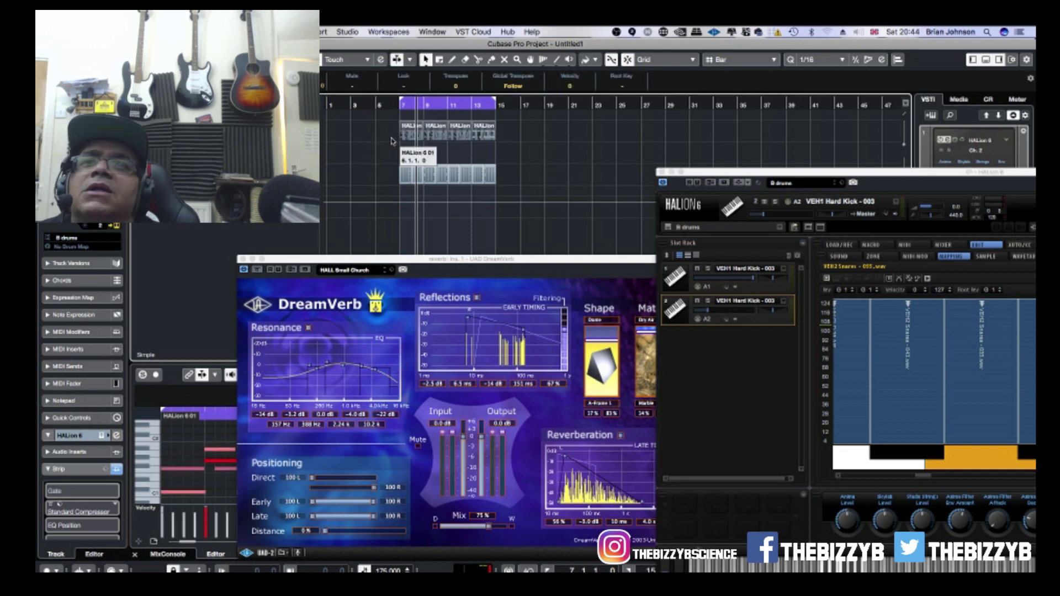
click(402, 146)
click(409, 137)
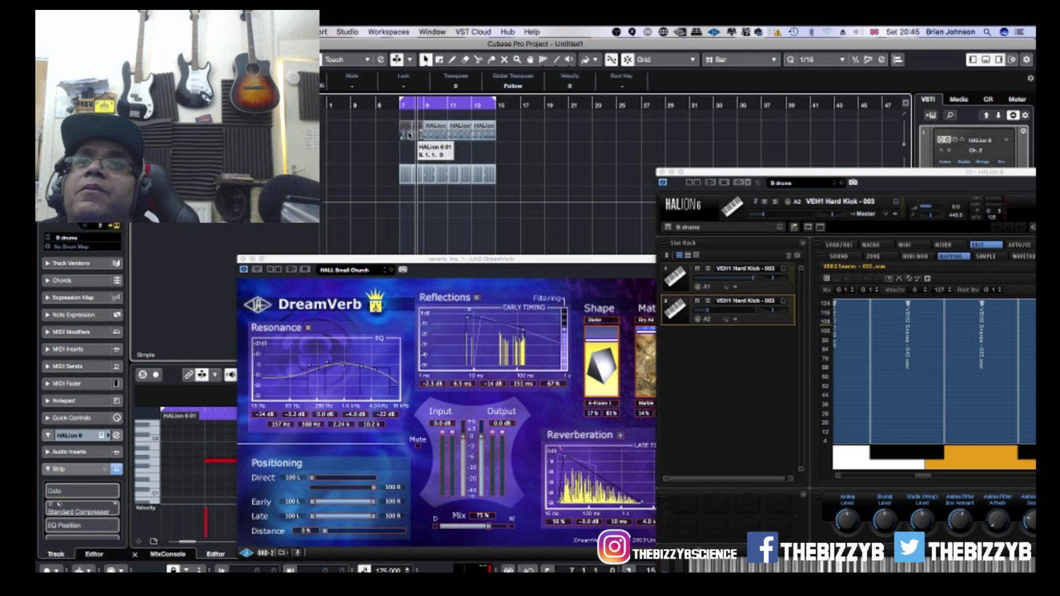
drag(498, 123, 441, 127)
click(415, 129)
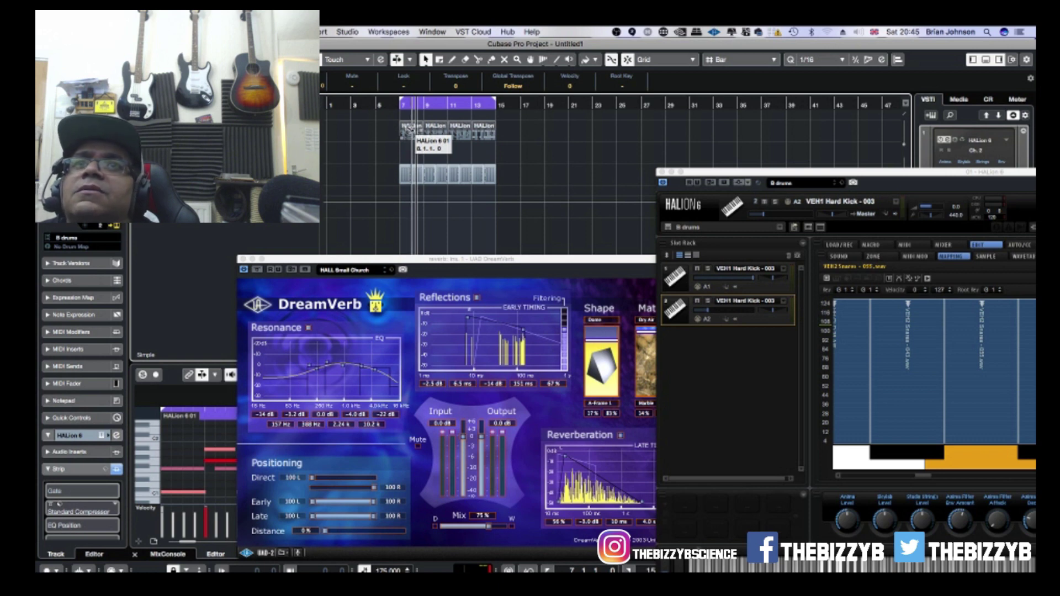
drag(408, 128, 409, 150)
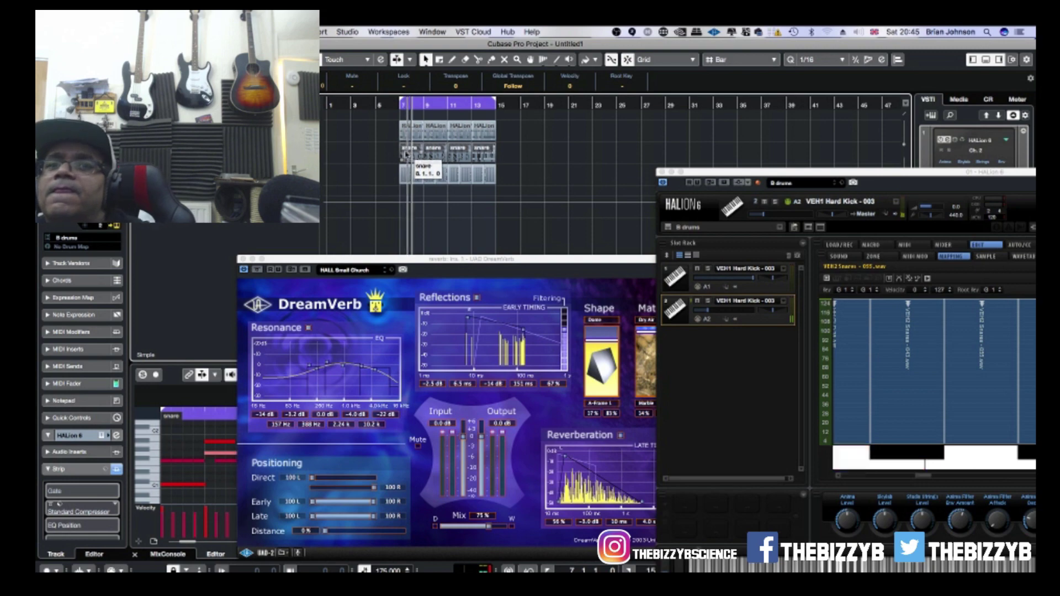
- Delete the notes below the top snare row from the first snare part in the Key Editor, and check playback
drag(337, 263, 839, 74)
right_click(344, 447)
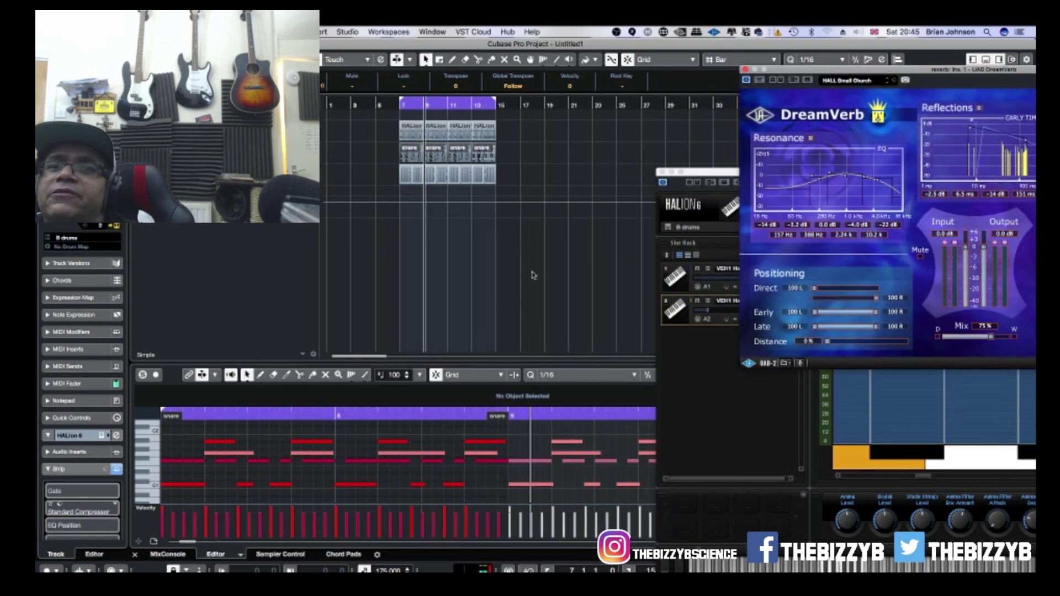
click(346, 447)
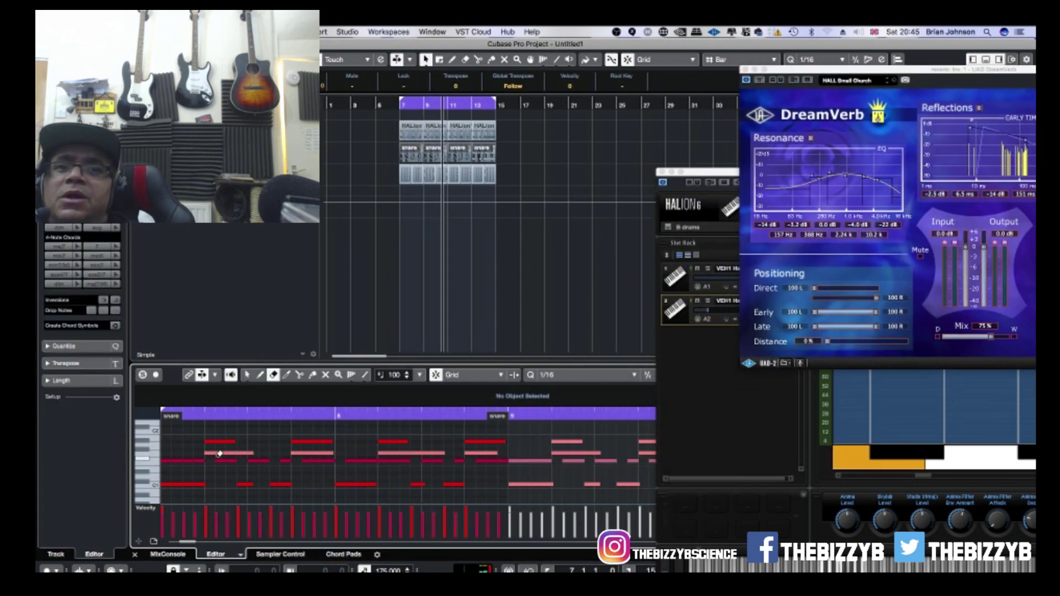
right_click(178, 453)
click(174, 459)
drag(169, 456, 654, 494)
key(Delete)
key(space)
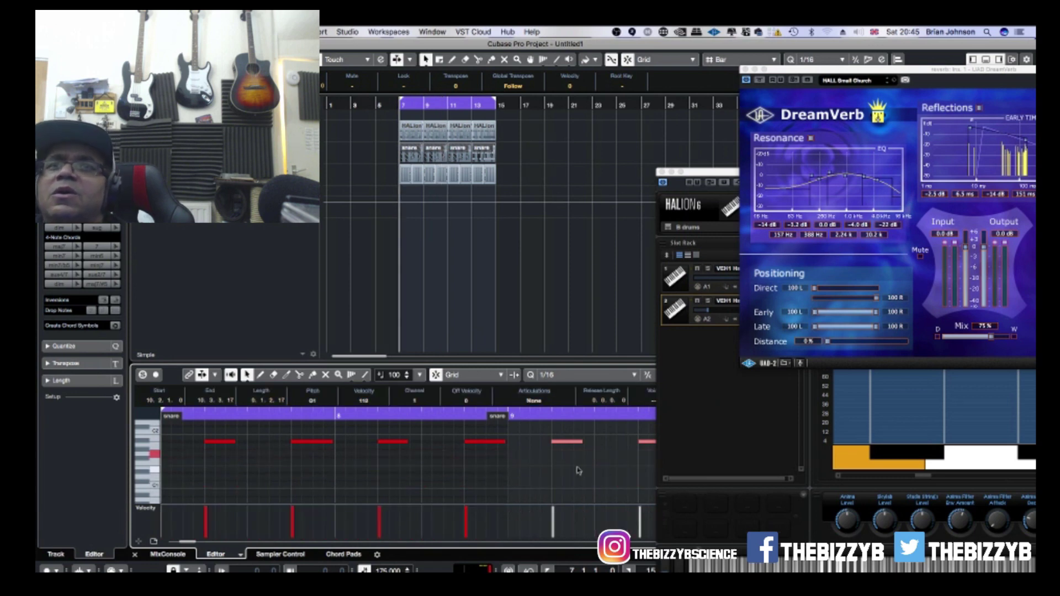
- Delete the remaining non-snare notes across the rest of the snare parts through bar 15, keeping only the top row
key(g)
key(g)
key(g)
key(g)
key(g)
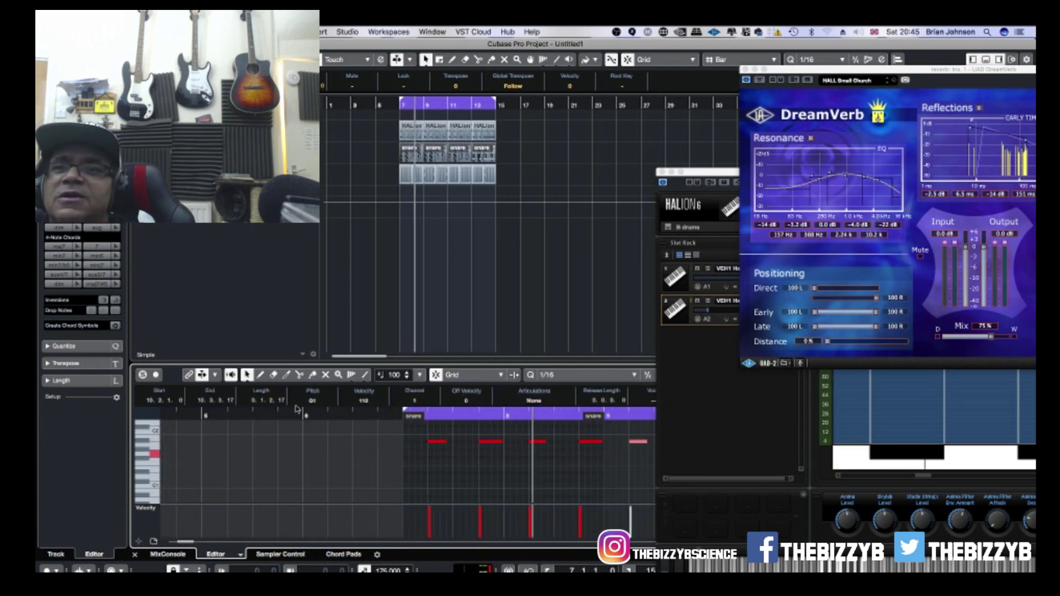
drag(566, 461, 623, 446)
scroll(608, 449, up, 5)
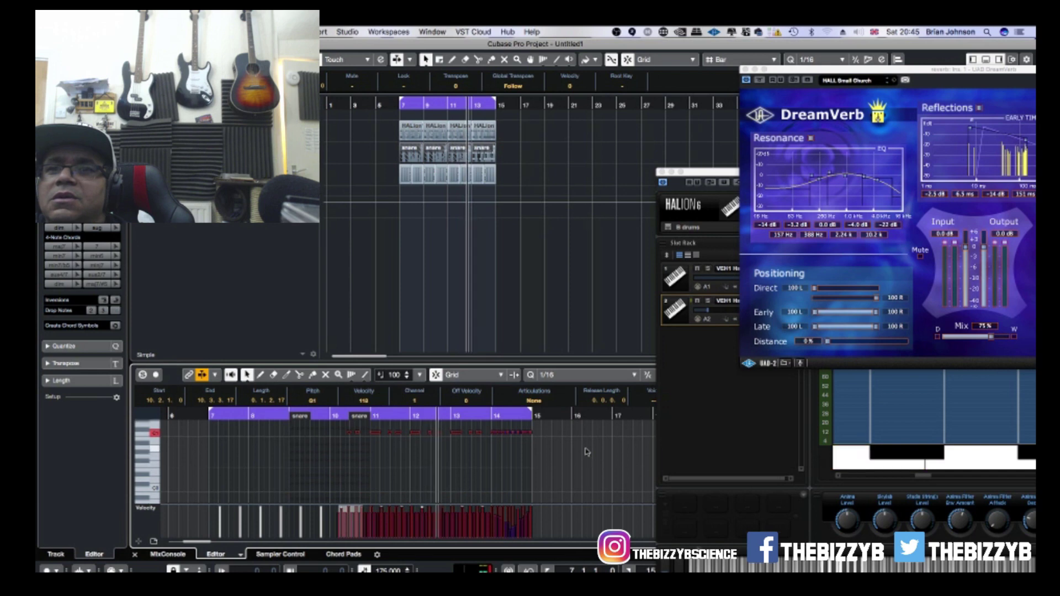
scroll(587, 453, down, 5)
key(Delete)
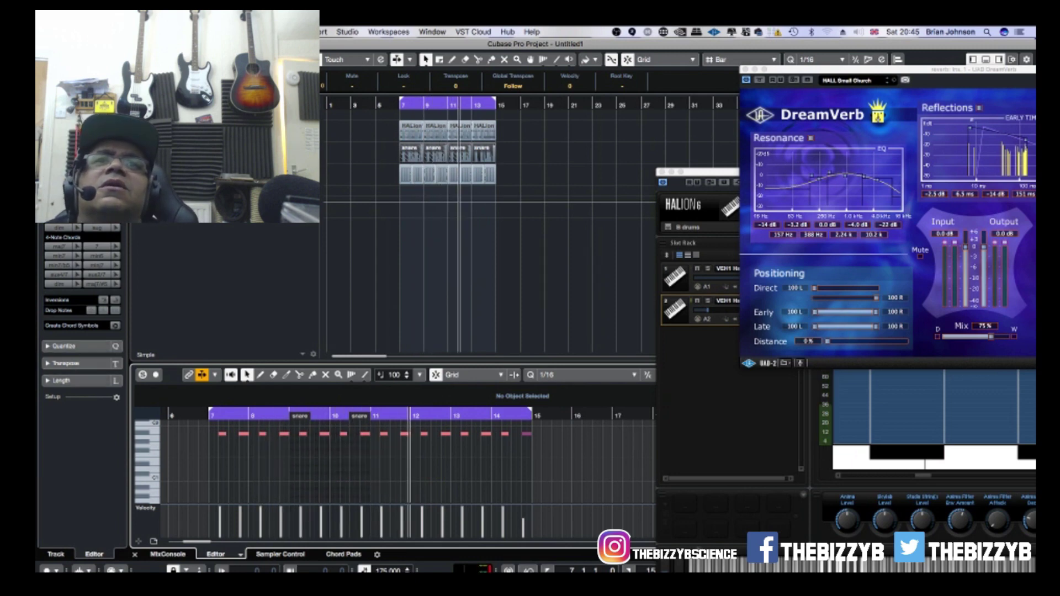
click(55, 553)
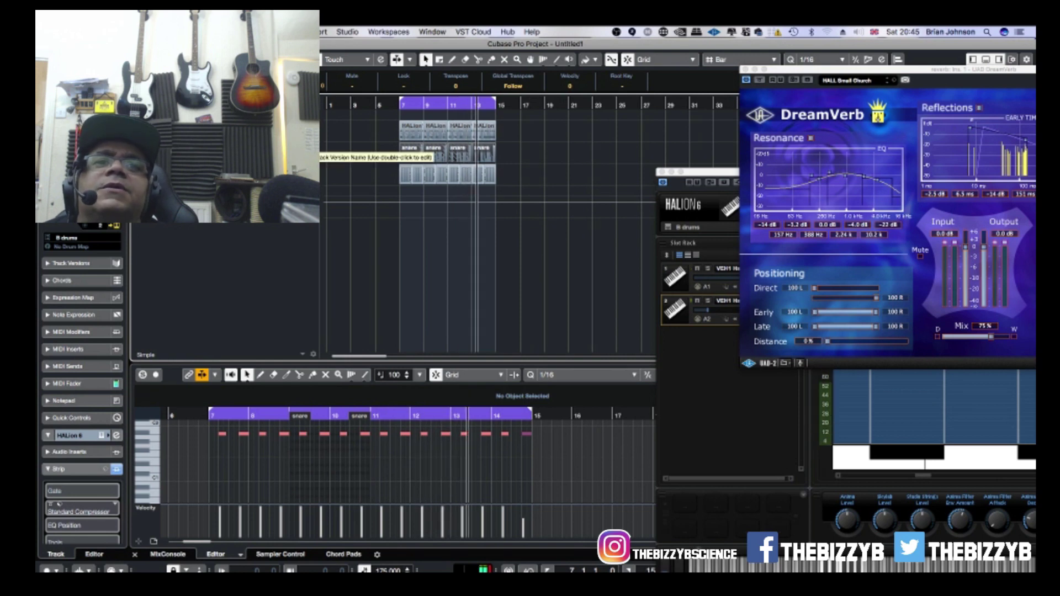
click(263, 143)
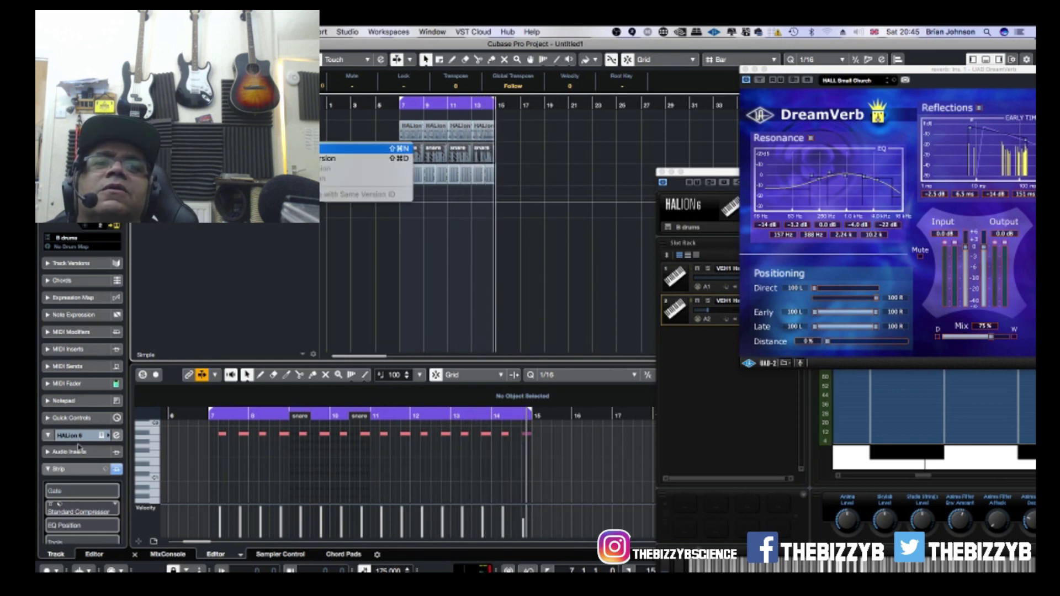
click(81, 424)
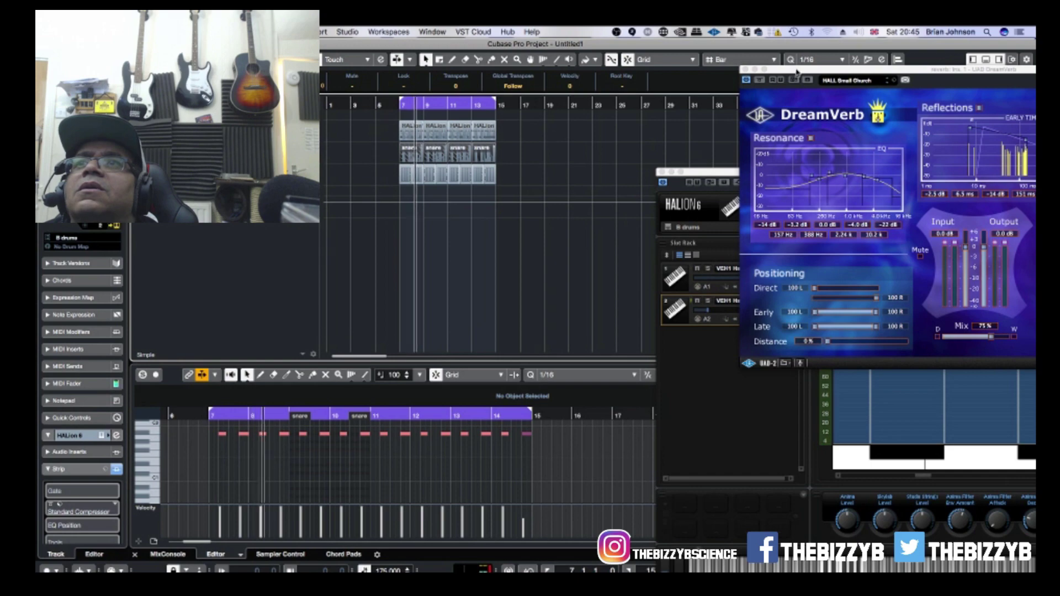
- Arrange the DreamVerb and HALion 6 windows so HALion is fully accessible, and show HALion's mixer page
drag(796, 69, 694, 258)
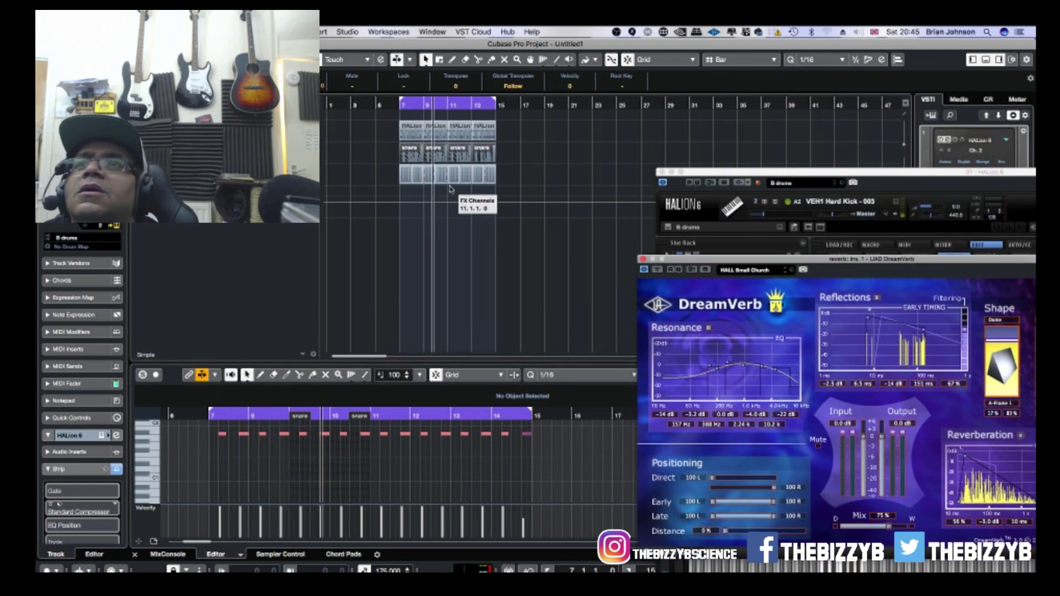
drag(712, 173, 334, 147)
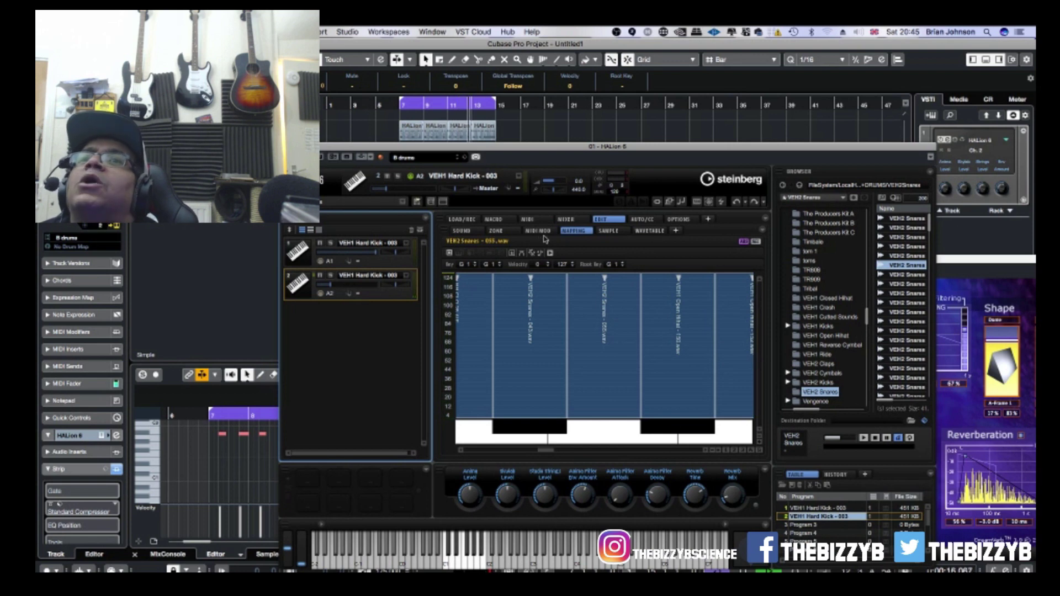
click(560, 220)
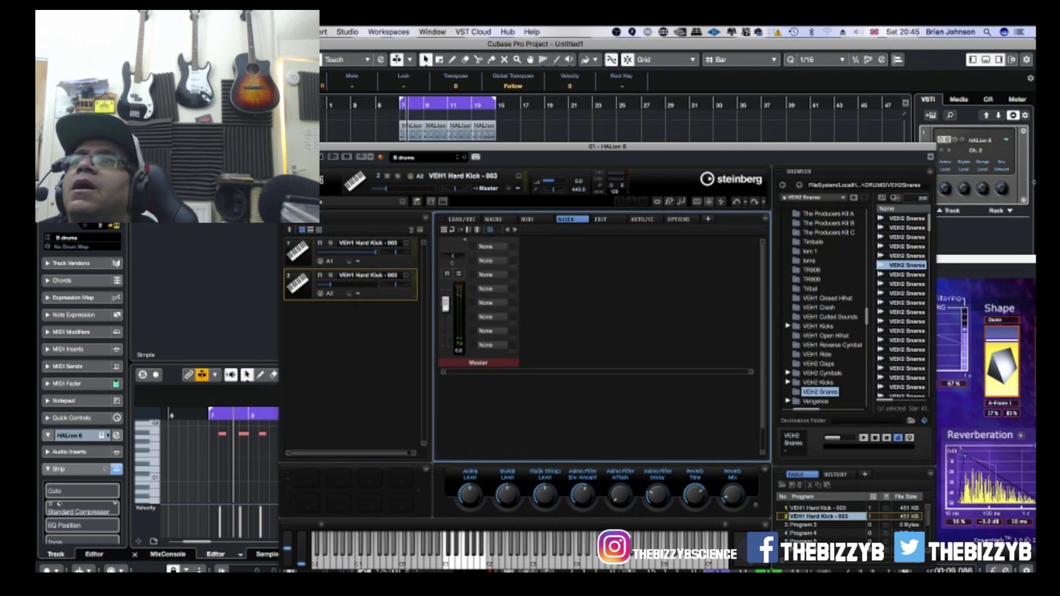
- Activate the Out 2 [Stereo] output for the HALion 6 instrument
click(1025, 115)
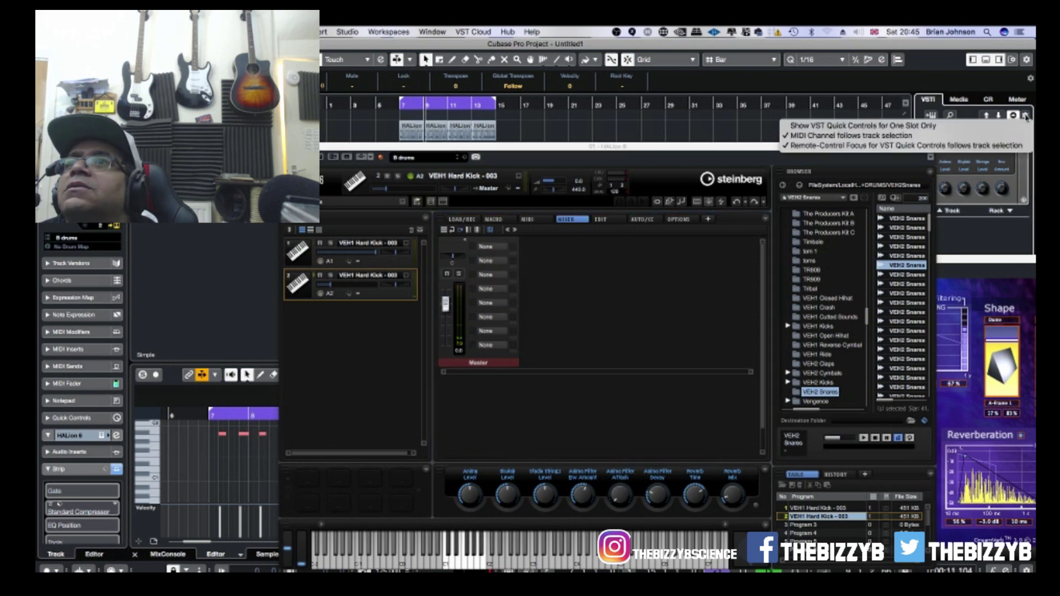
click(1022, 182)
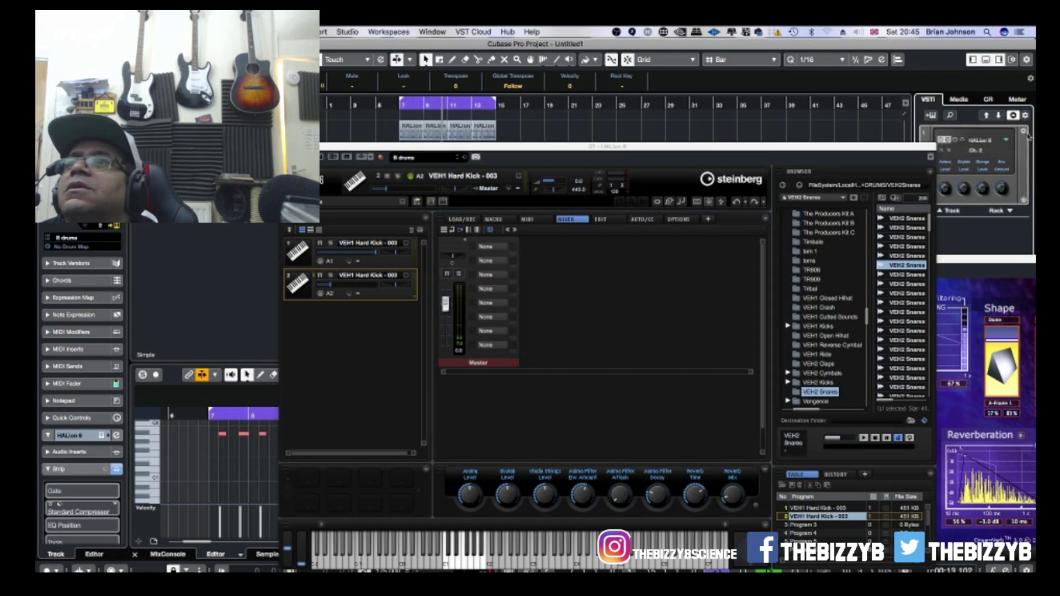
drag(900, 150, 805, 146)
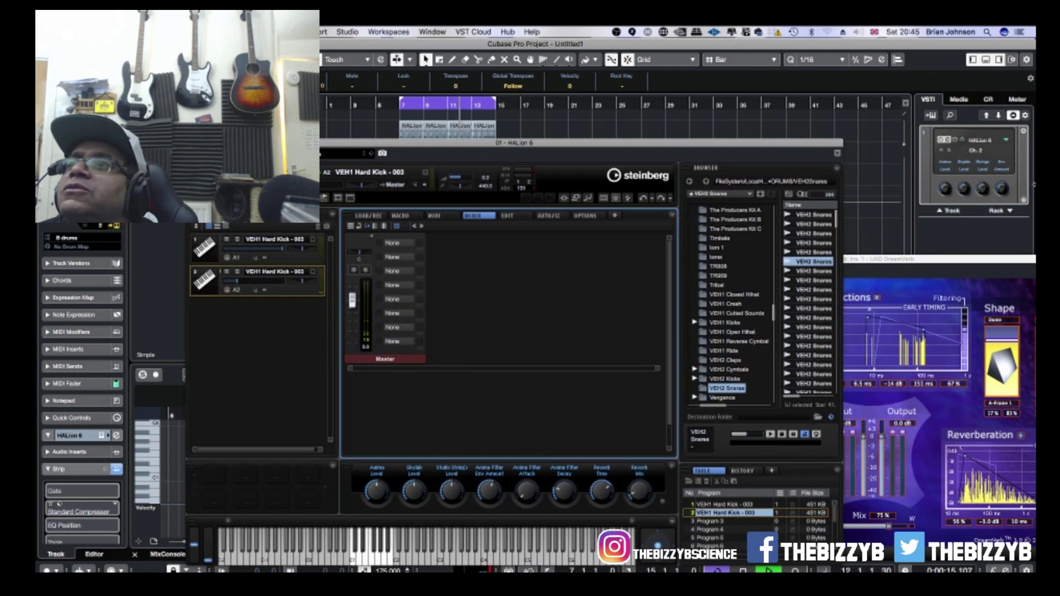
click(1023, 200)
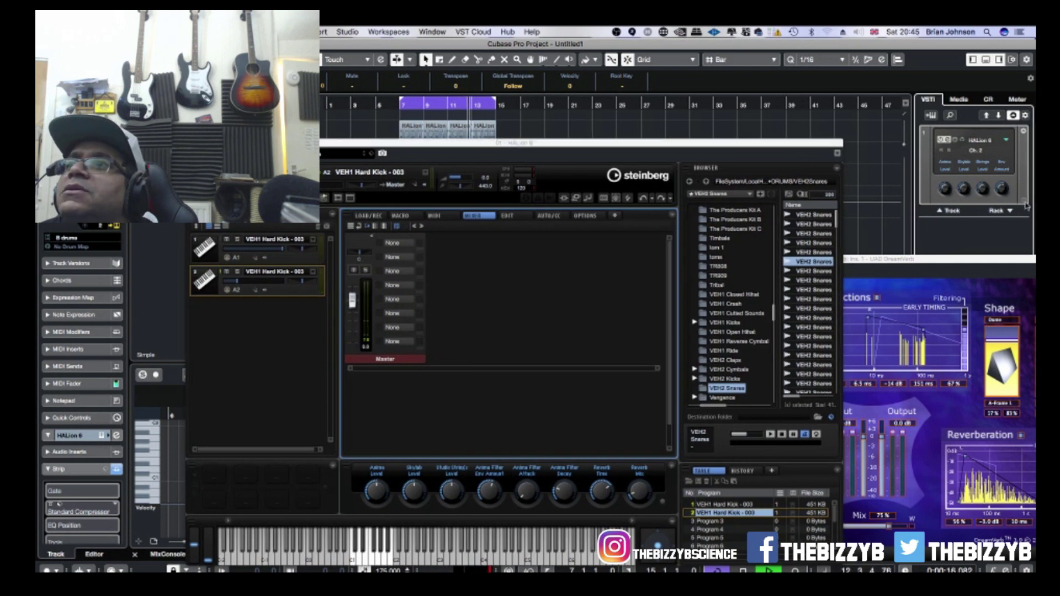
click(1022, 133)
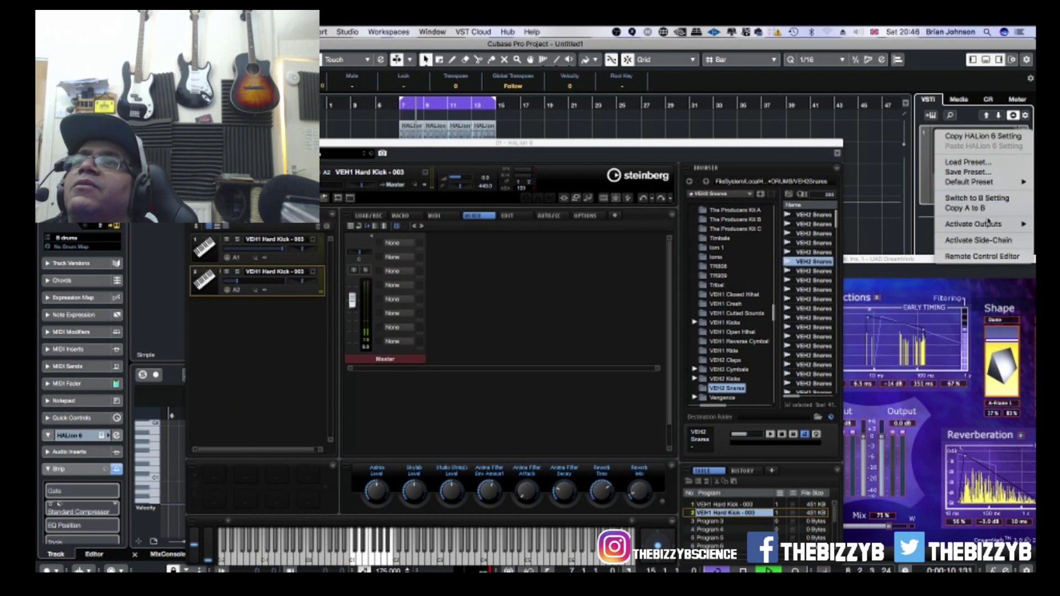
mouse_move(988, 227)
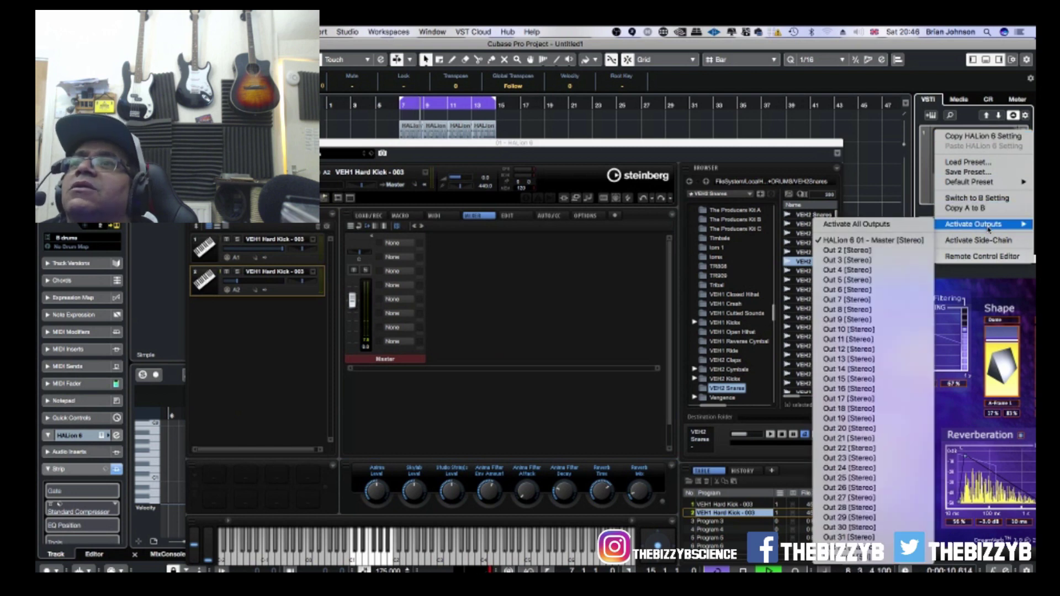
click(894, 252)
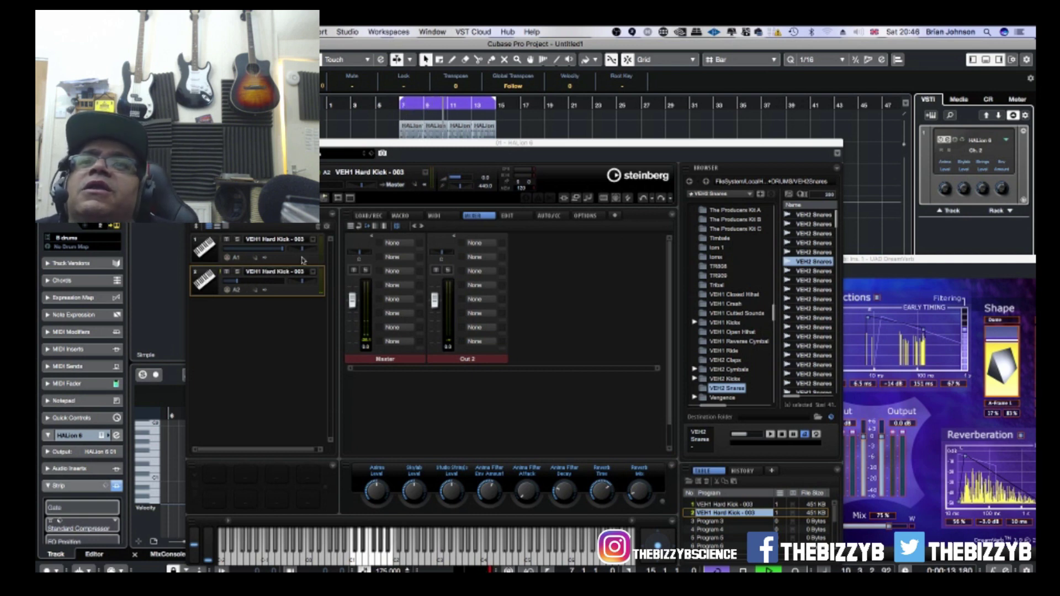
- Route the VEH1 Hard Kick - 003 program in slot 2 from Master to Out 2
click(240, 291)
click(217, 309)
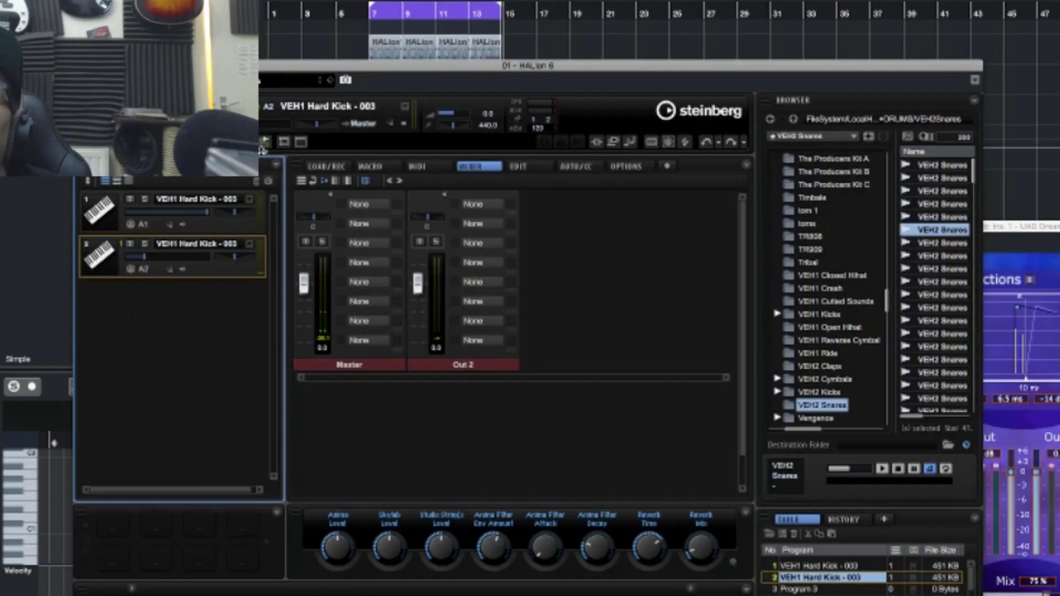
click(365, 124)
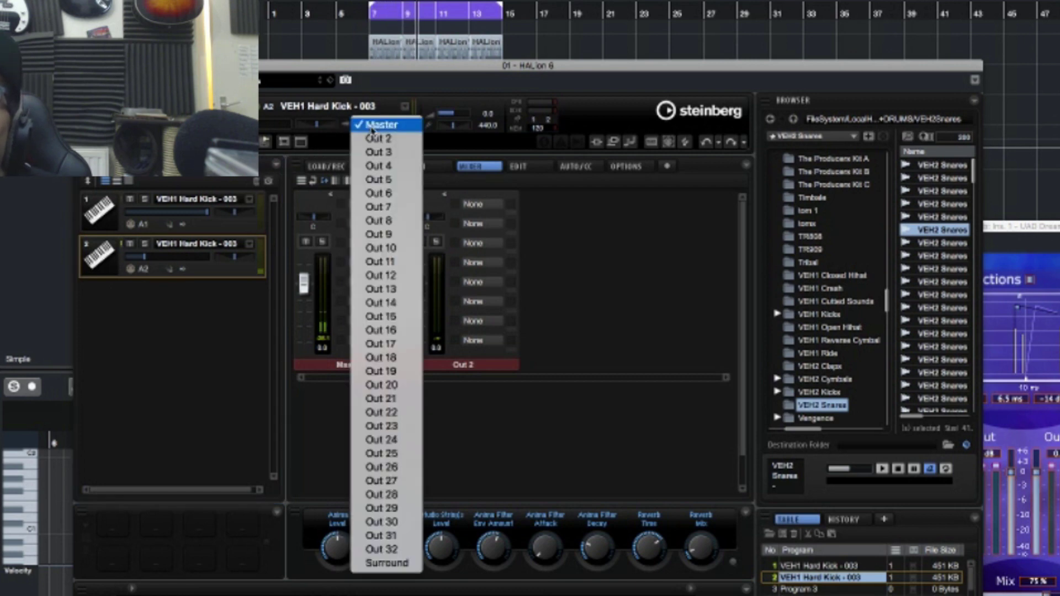
click(374, 139)
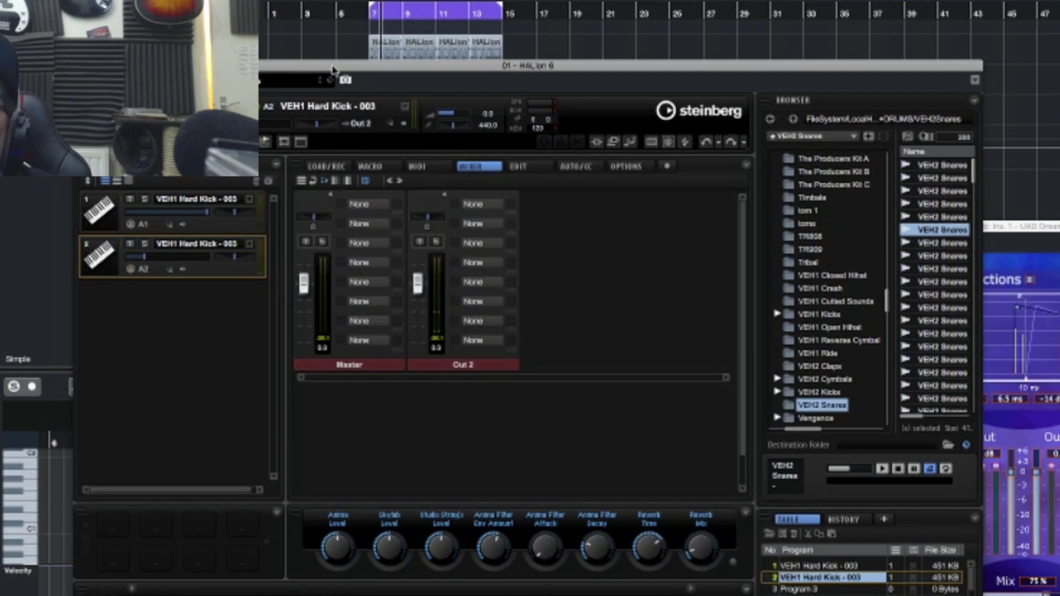
- Raise the Out 2 channel level to 12.0 dB in HALion's mixer and insert a Compressor on that channel
drag(333, 68, 651, 18)
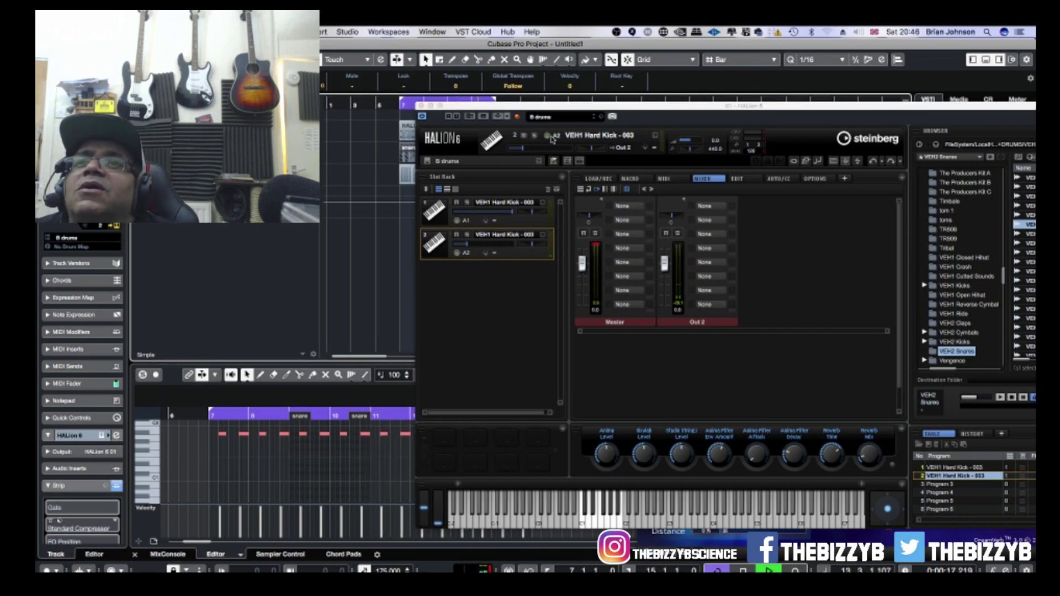
drag(665, 269, 665, 254)
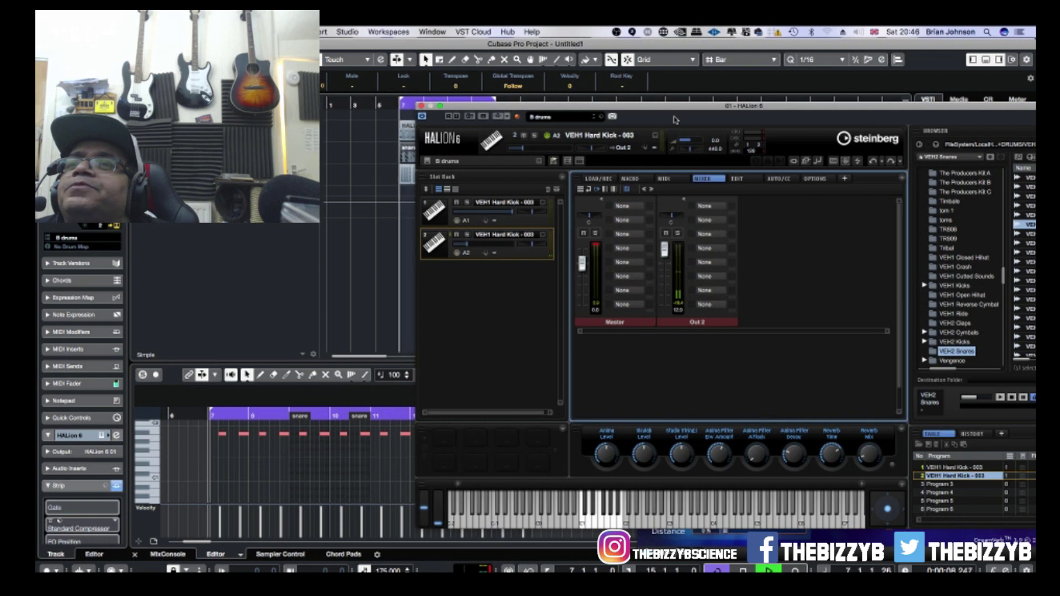
click(712, 220)
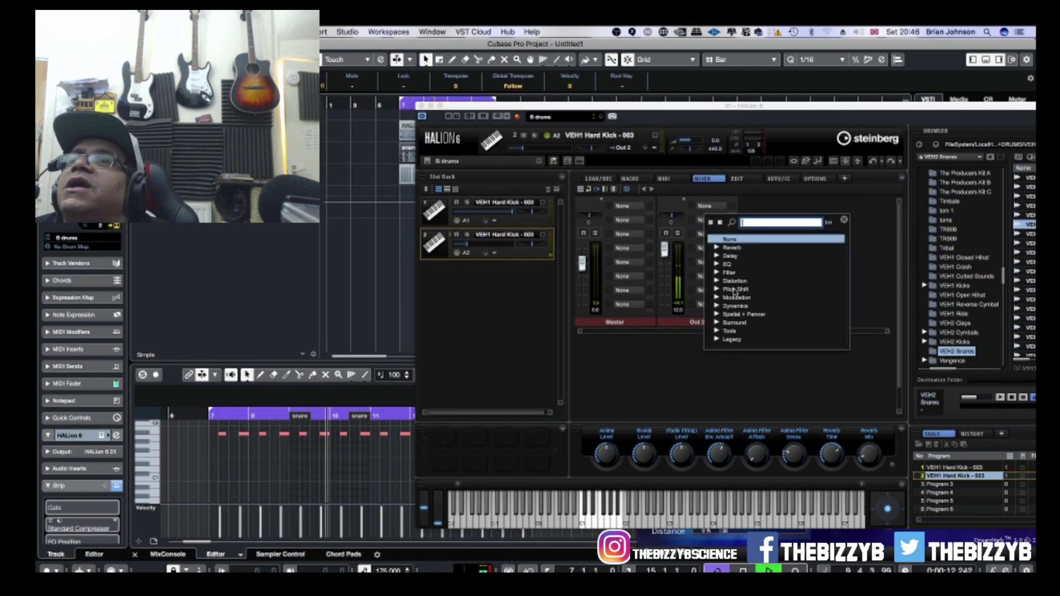
click(731, 307)
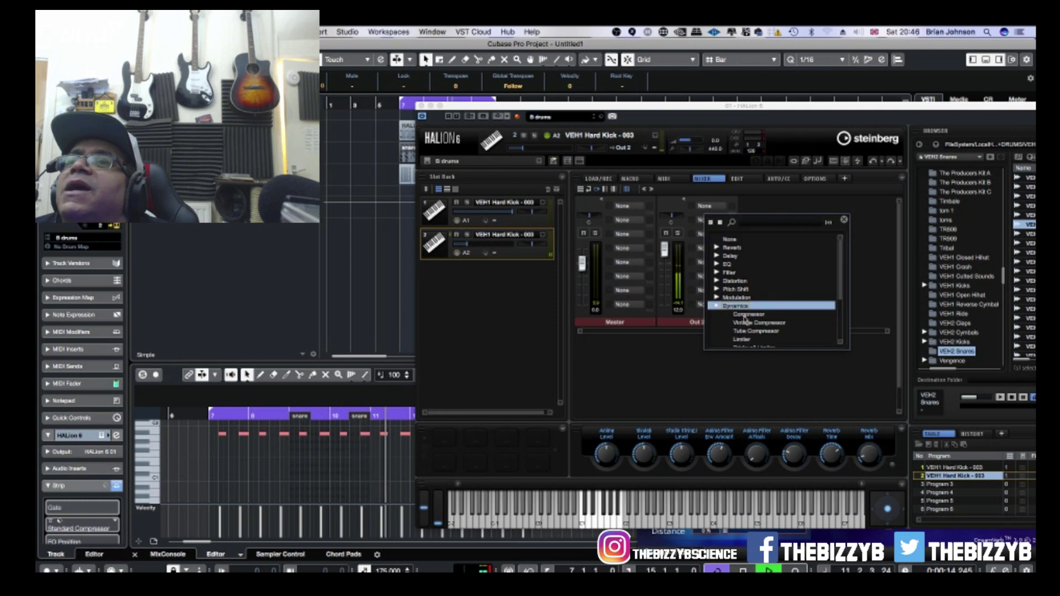
click(718, 304)
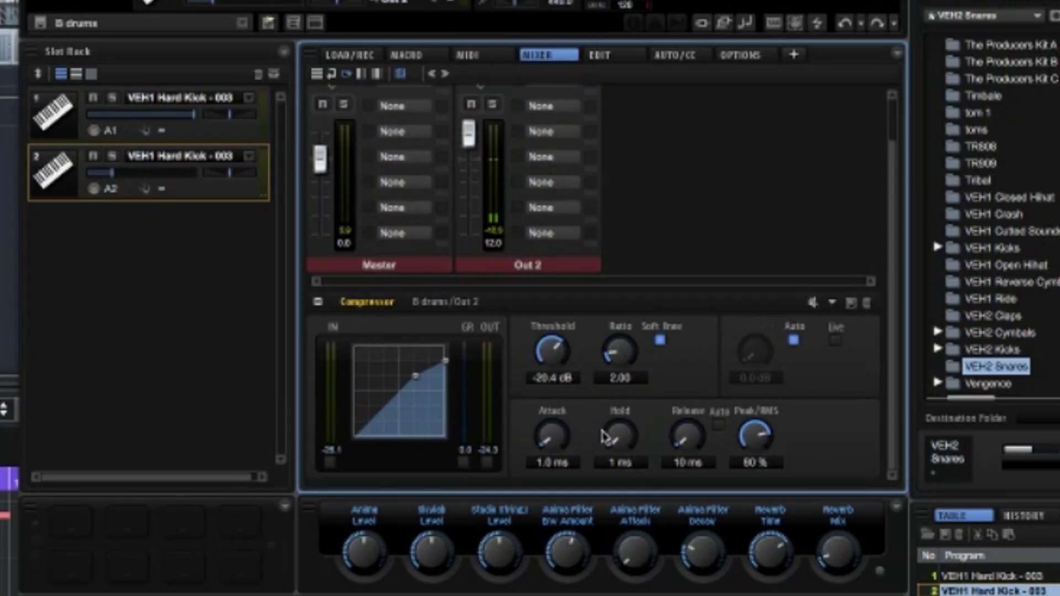
- Set the Out 2 compressor's ratio to 3.44, hold to 0 ms and threshold to -49.8 dB
drag(616, 361, 625, 335)
mouse_move(618, 434)
mouse_down()
mouse_move(622, 256)
mouse_move(604, 421)
mouse_up()
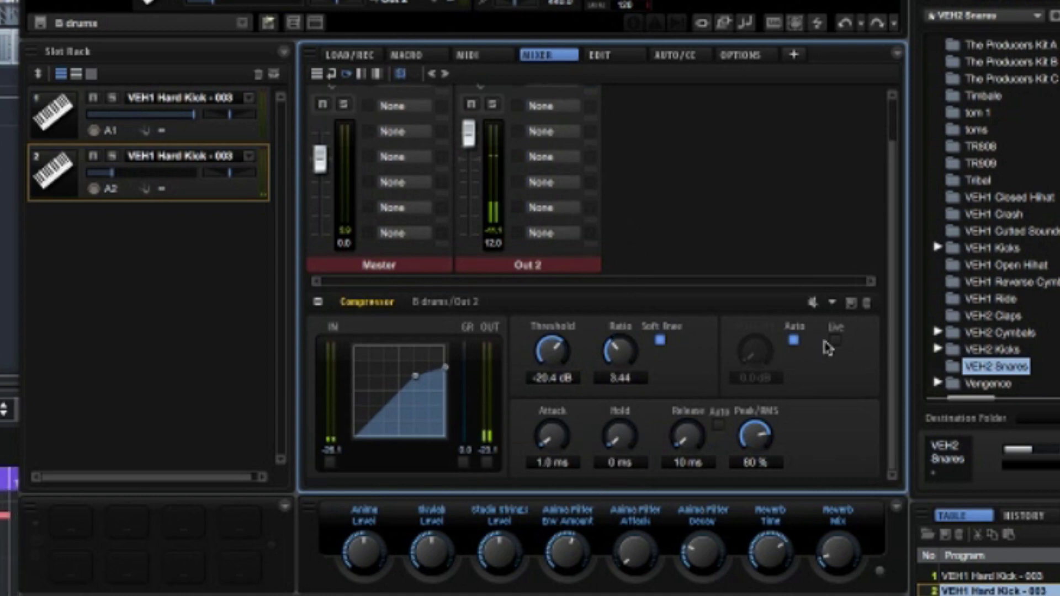
drag(554, 368, 519, 425)
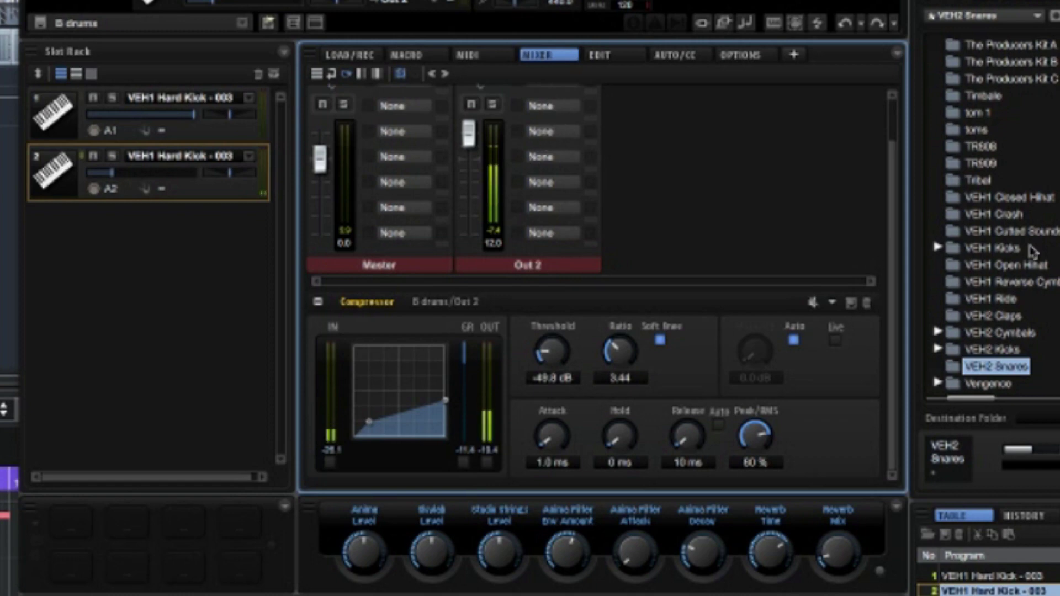
drag(894, 170, 898, 123)
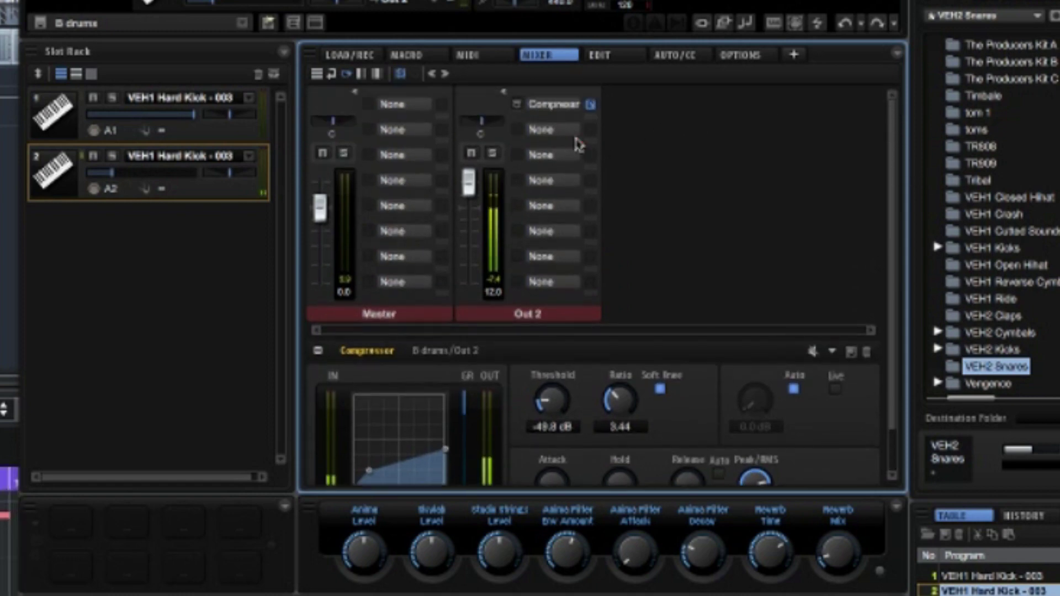
- Insert a Reverb effect after the Compressor on HALion's Out 2 channel
click(573, 155)
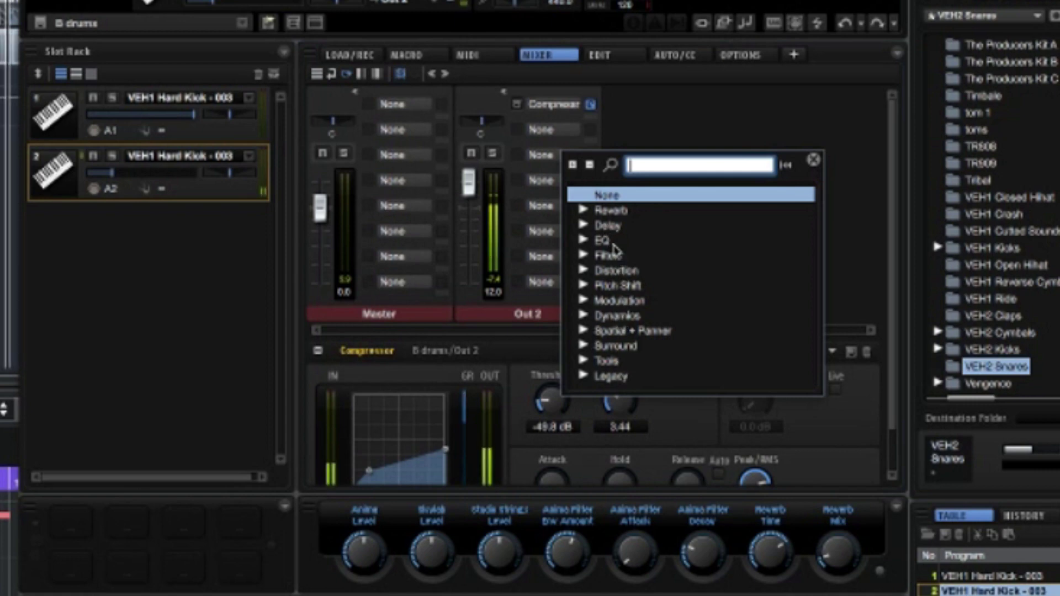
click(591, 211)
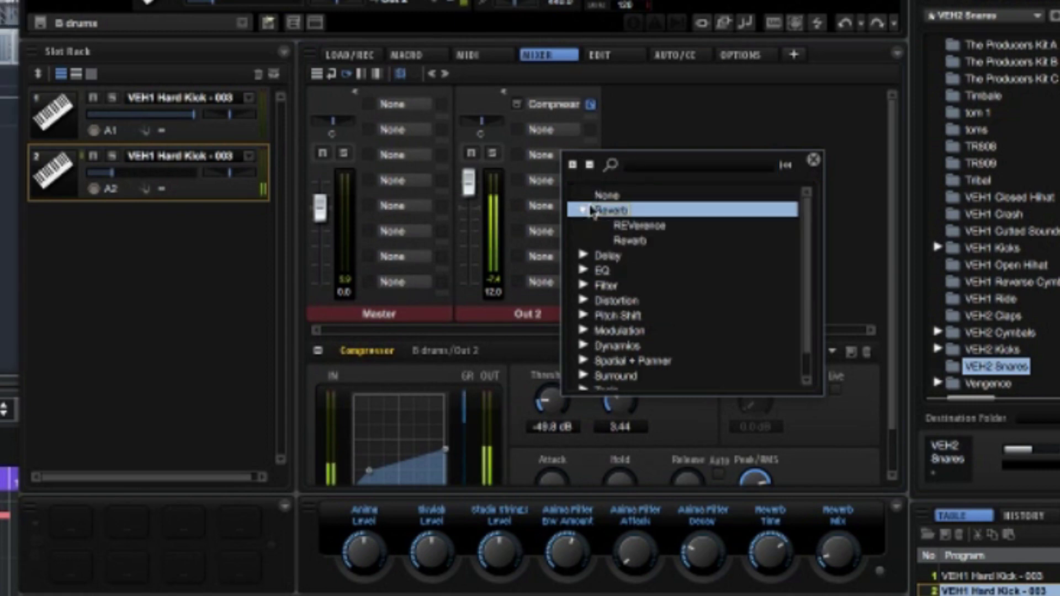
double_click(631, 240)
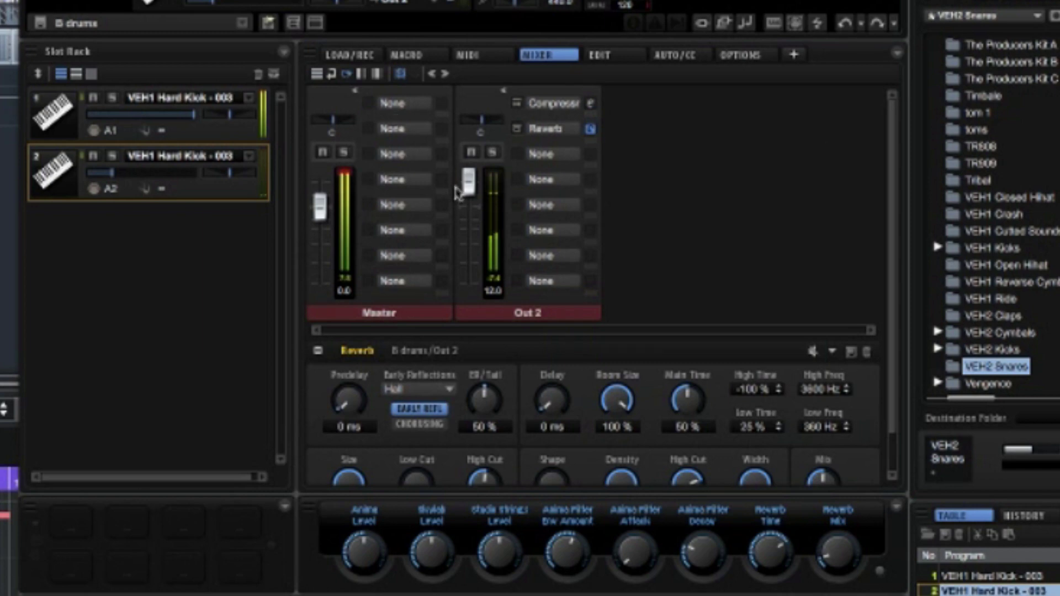
- Pull the Out 2 fader fully down, raise it to about 5.7 dB, and close the HALion window
drag(468, 192, 465, 327)
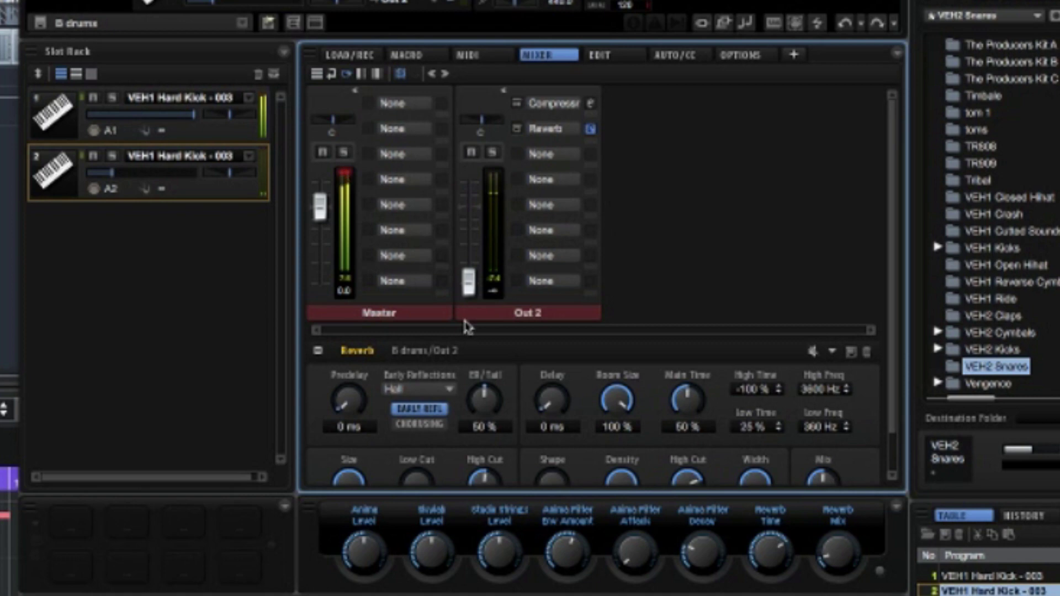
drag(469, 276, 475, 194)
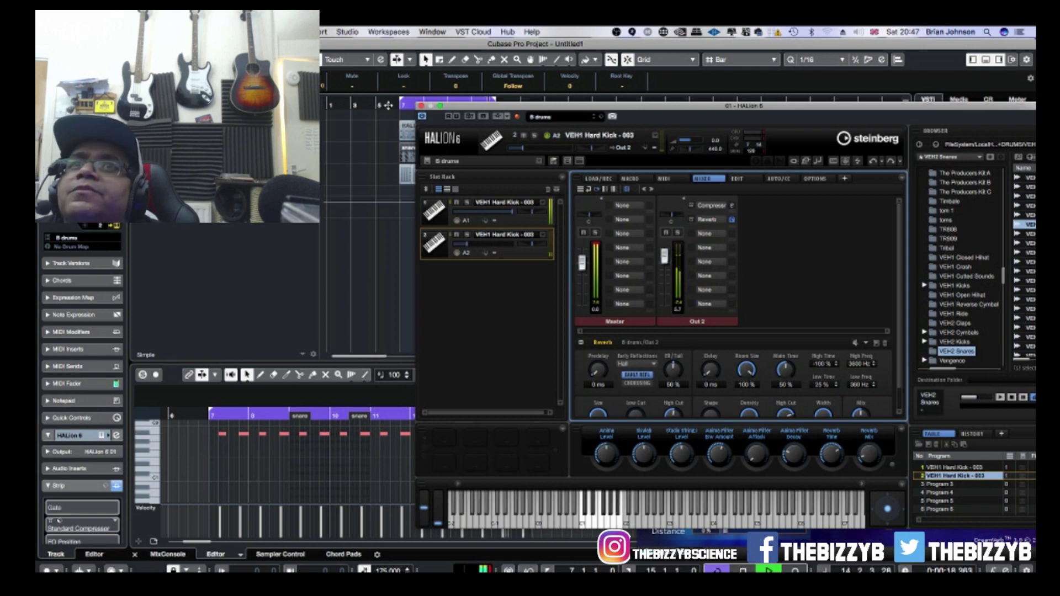
click(421, 106)
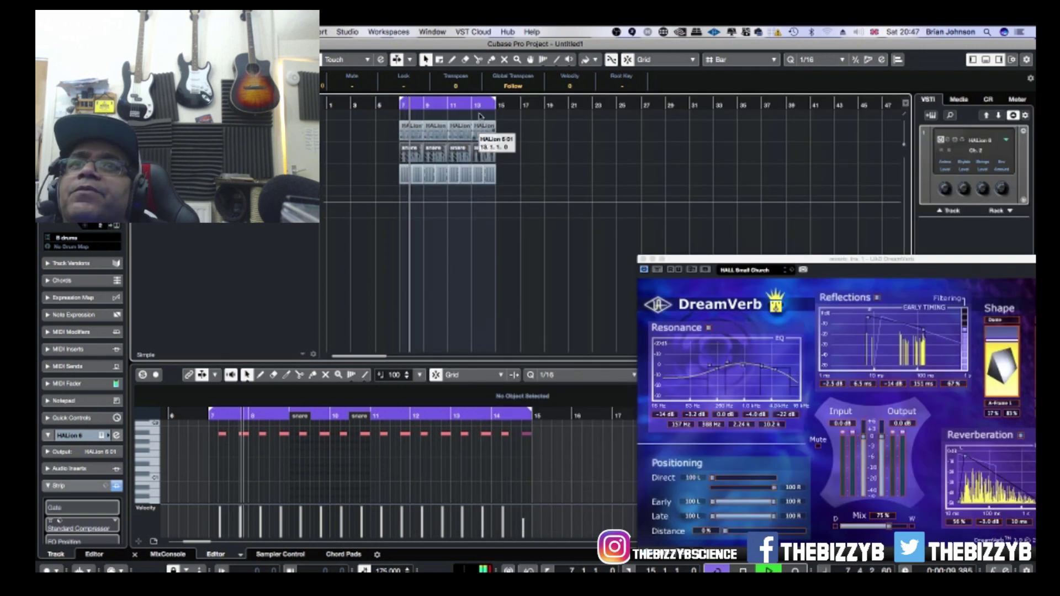
- Duplicate all HALion, snare and Clean Ride parts from bars 7–15 to bar 15, and extend the loop range to bar 23
click(401, 190)
drag(400, 191, 511, 175)
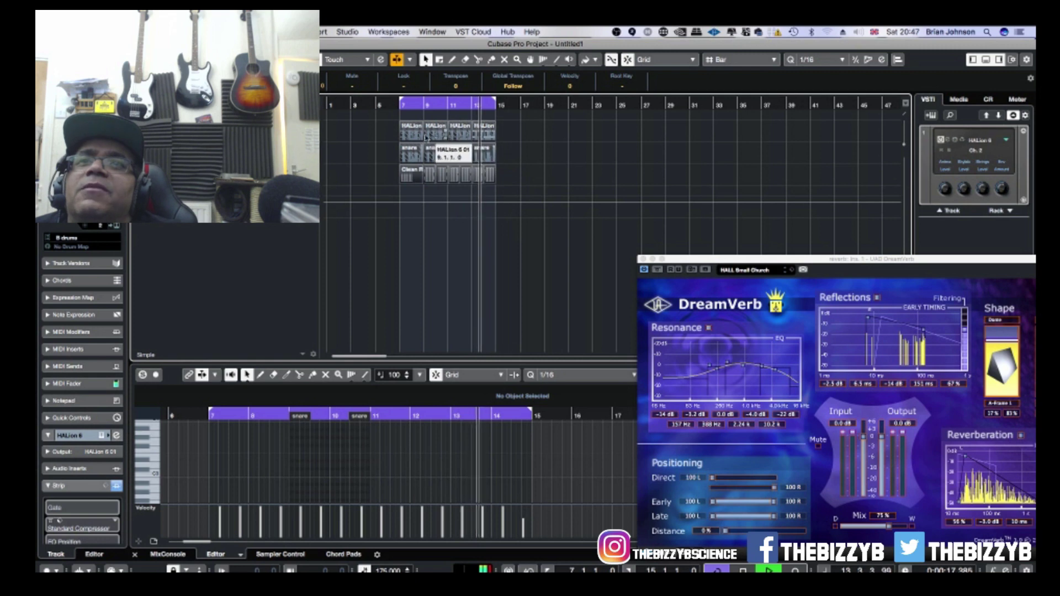
drag(412, 132, 592, 103)
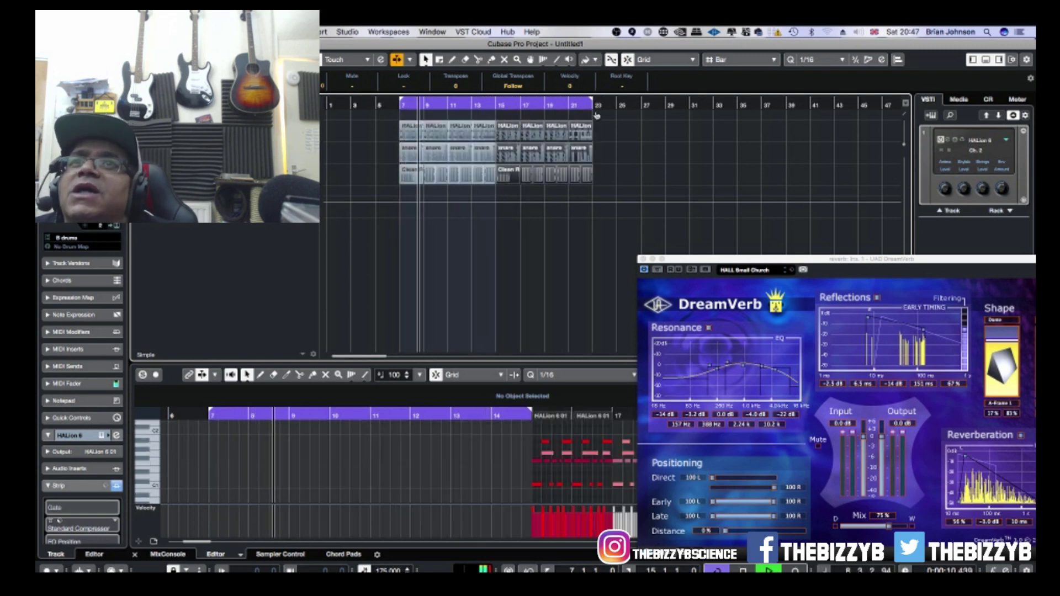
click(615, 151)
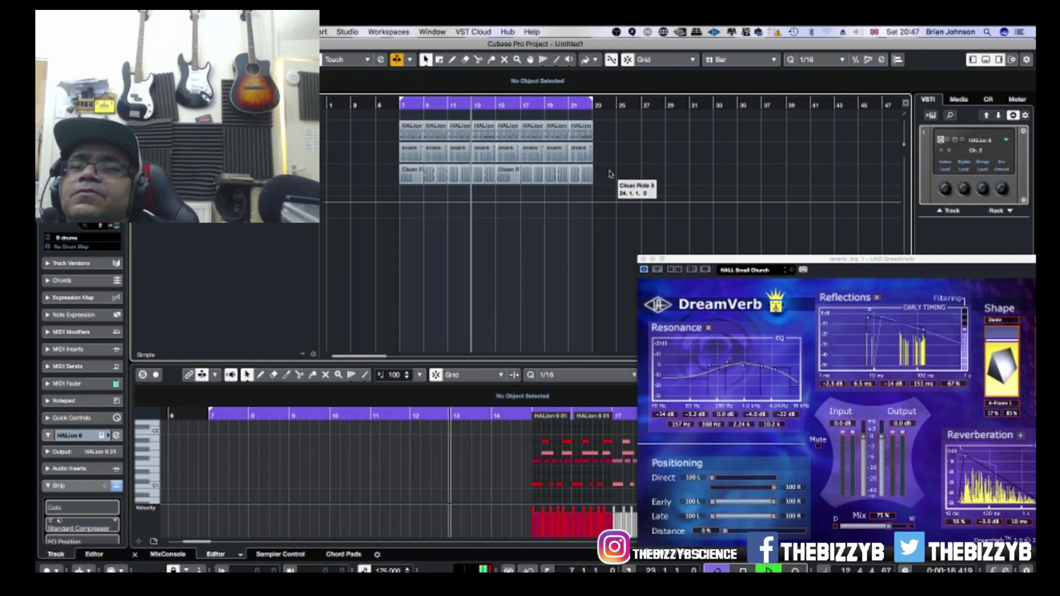
- Move the DreamVerb plug-in window fully into view and close it
drag(701, 259, 339, 250)
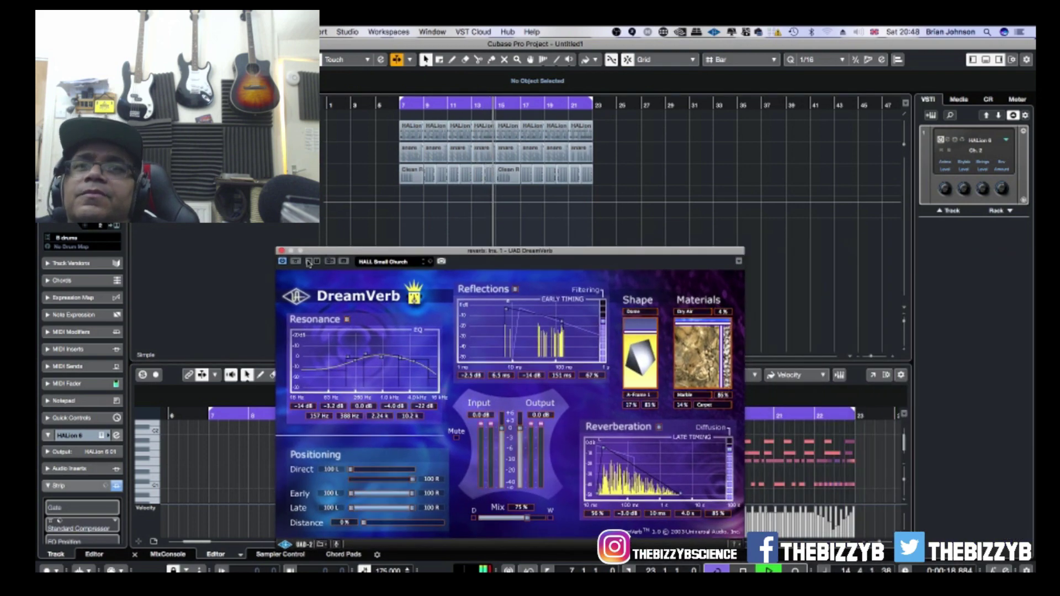
click(281, 250)
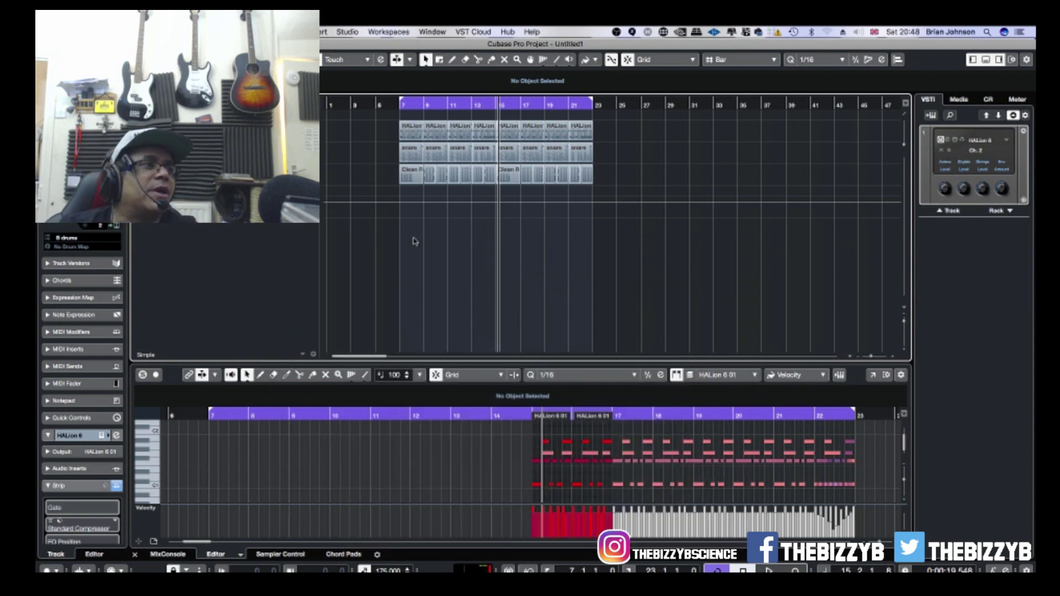